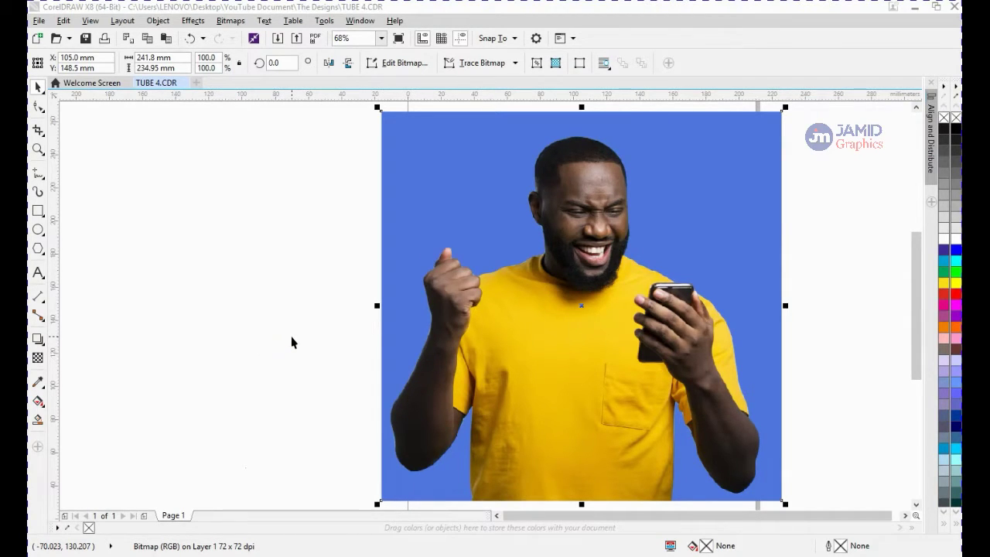
Convert the selected photo to a 300 dpi bitmap in RGB Color (24-bit) colour mode
{"action": "left_click", "coordinate": [329, 287]}
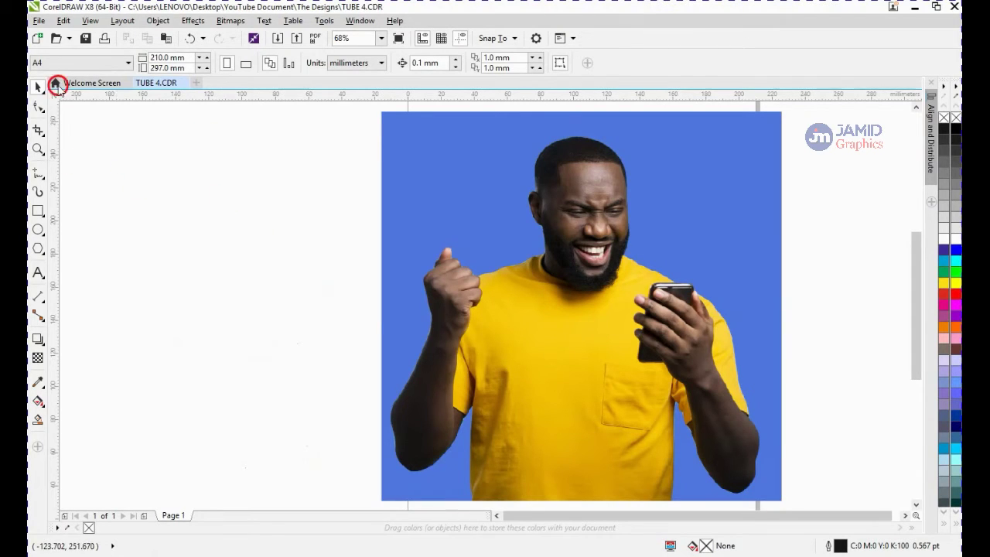
{"action": "left_click", "coordinate": [37, 108]}
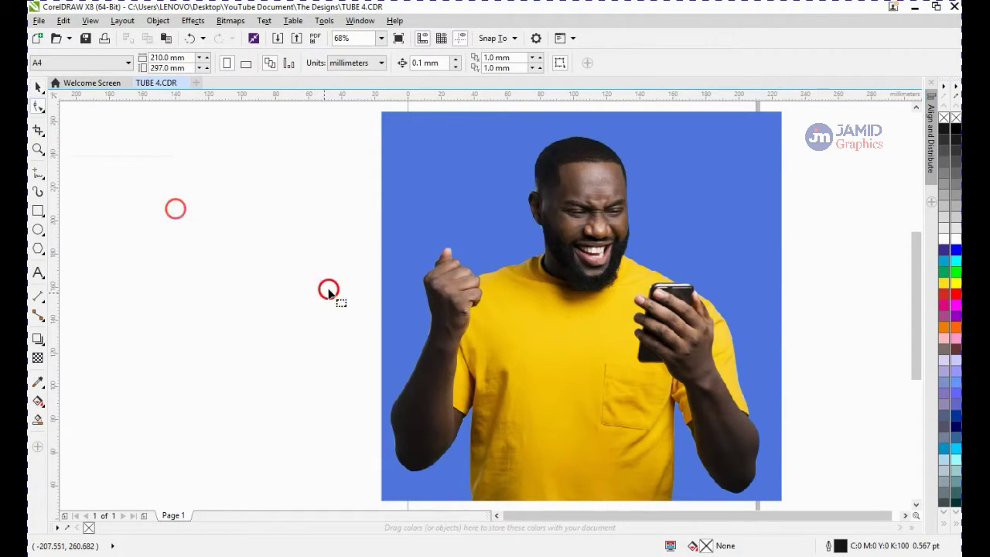
{"action": "left_click", "coordinate": [534, 281]}
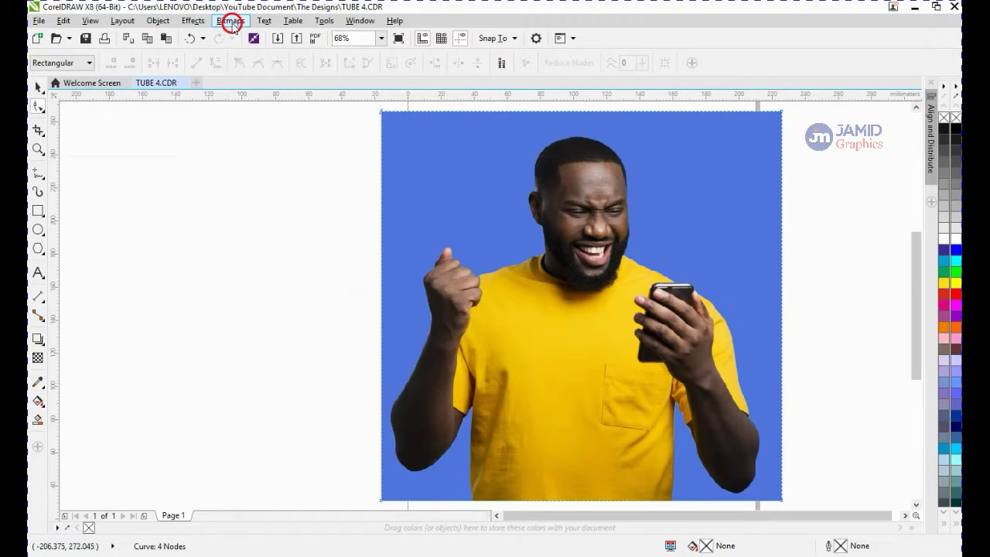
{"action": "left_click", "coordinate": [232, 23]}
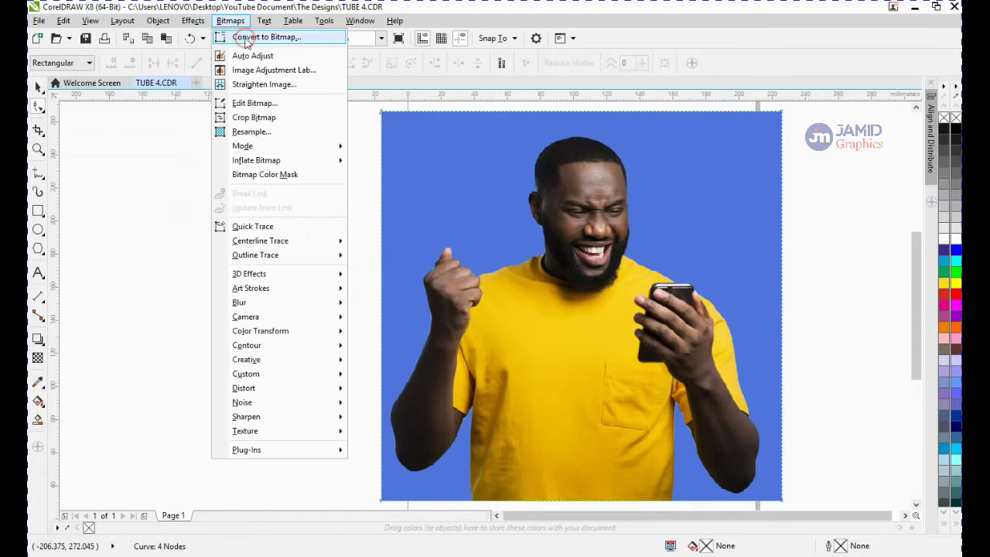
{"action": "left_click", "coordinate": [245, 38]}
{"action": "left_click", "coordinate": [507, 249]}
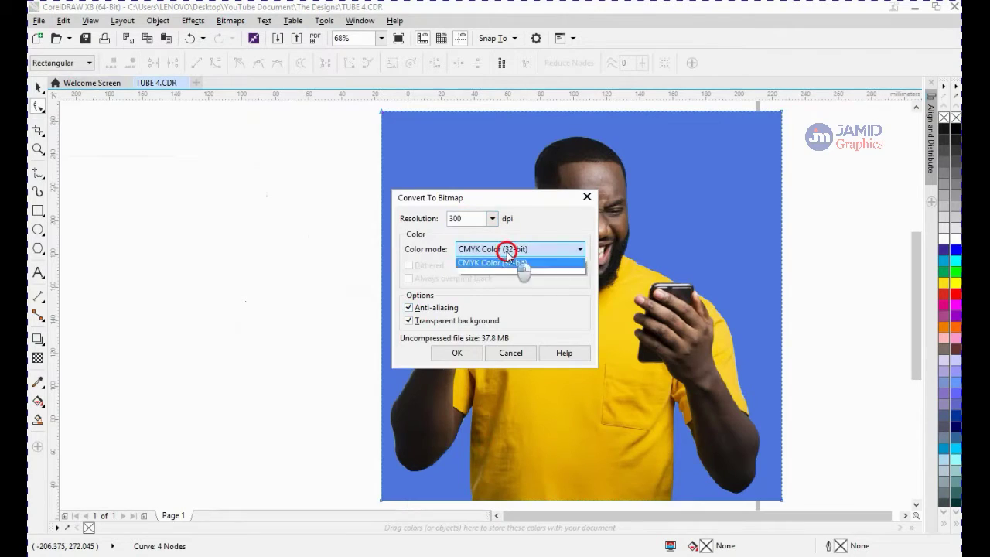
{"action": "left_click", "coordinate": [506, 302]}
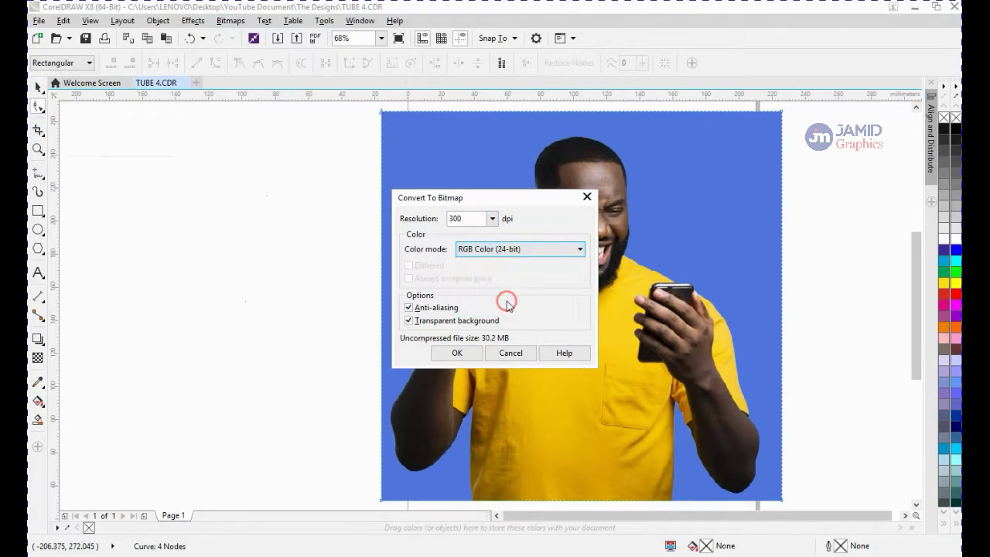
{"action": "left_click", "coordinate": [466, 353]}
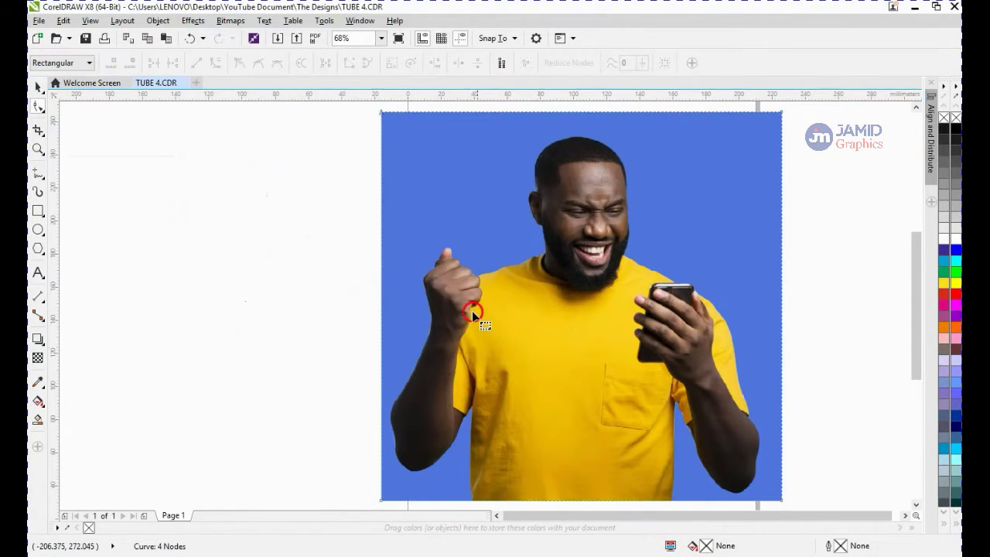
{"action": "left_click", "coordinate": [449, 374]}
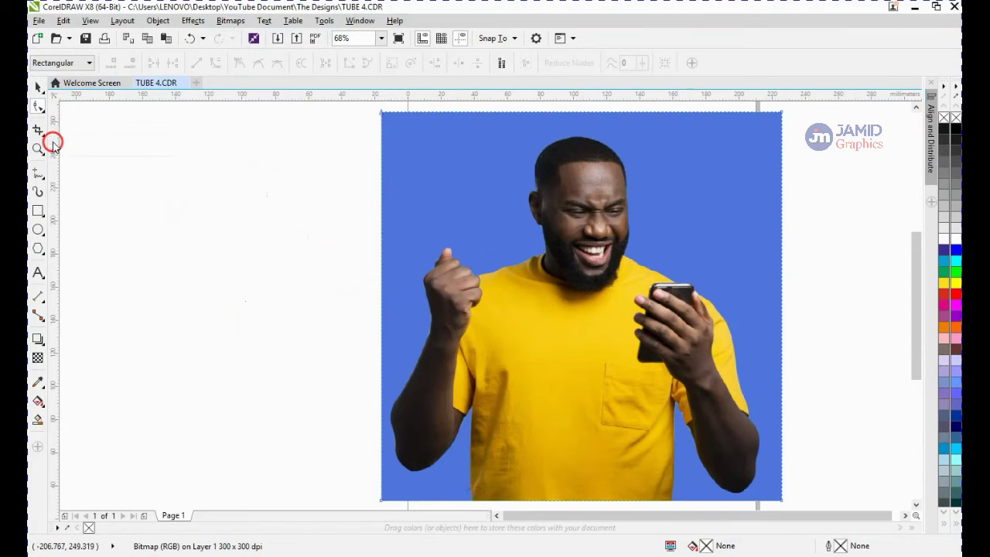
{"action": "left_click", "coordinate": [502, 361]}
{"action": "left_click", "coordinate": [503, 485]}
{"action": "left_click", "coordinate": [547, 463]}
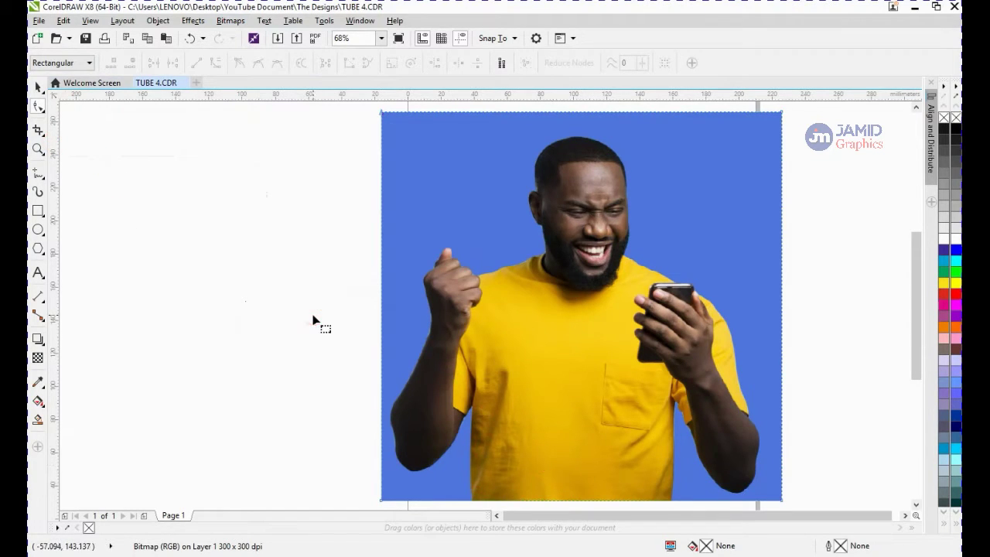
{"action": "left_click", "coordinate": [655, 468]}
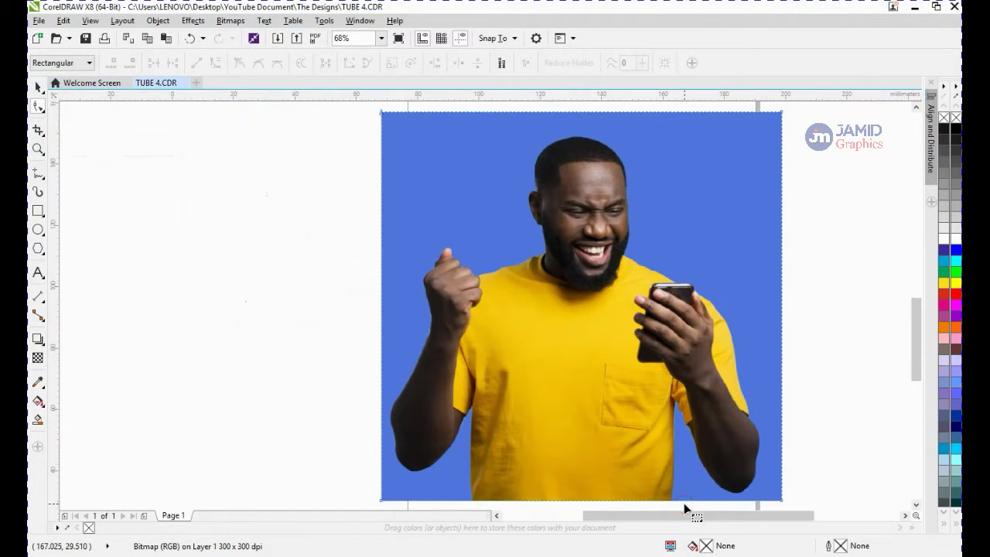
Add a node on the bitmap's bottom edge where the shirt's right side meets it
{"action": "scroll", "coordinate": [684, 502], "scroll_direction": "up", "scroll_amount": 3}
{"action": "left_click", "coordinate": [640, 493]}
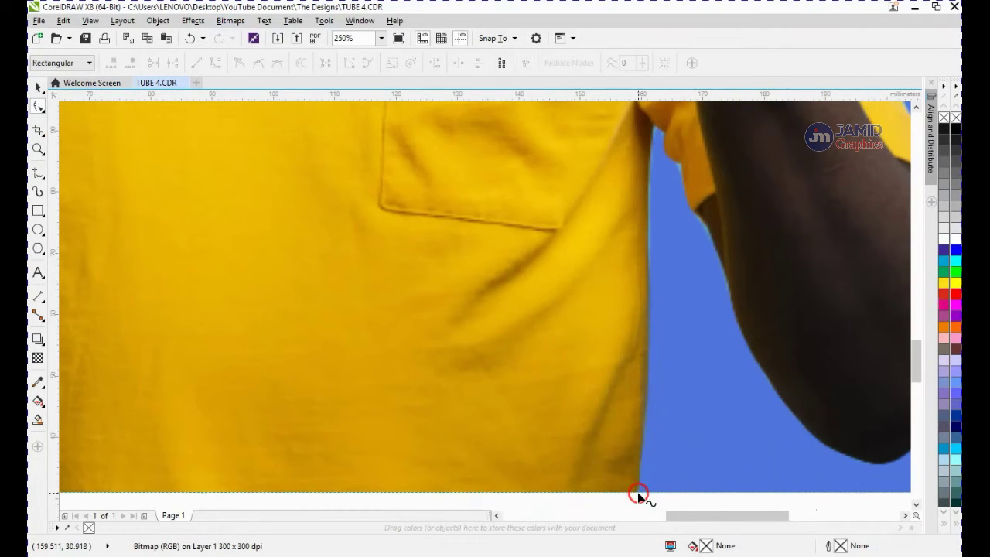
{"action": "left_click", "coordinate": [638, 493]}
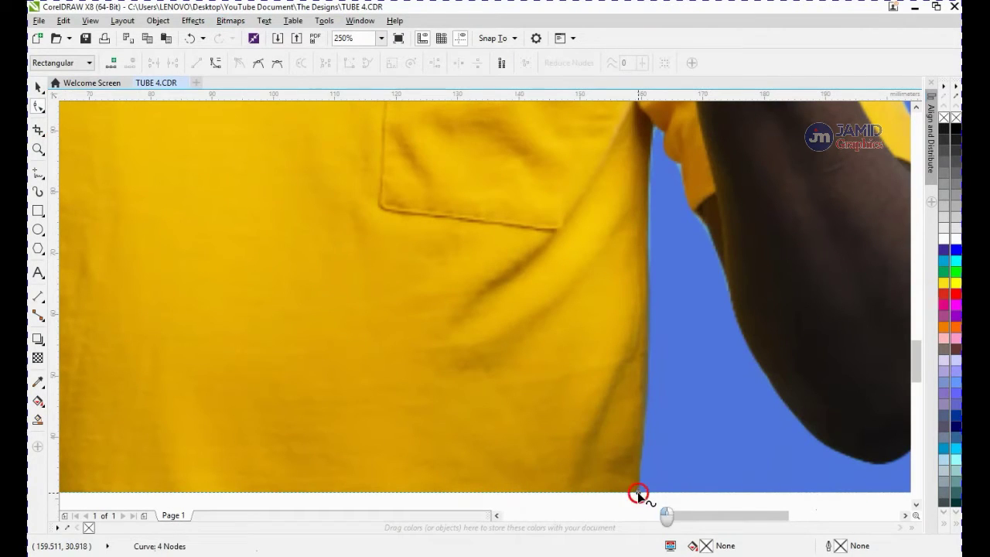
{"action": "left_click", "coordinate": [639, 493]}
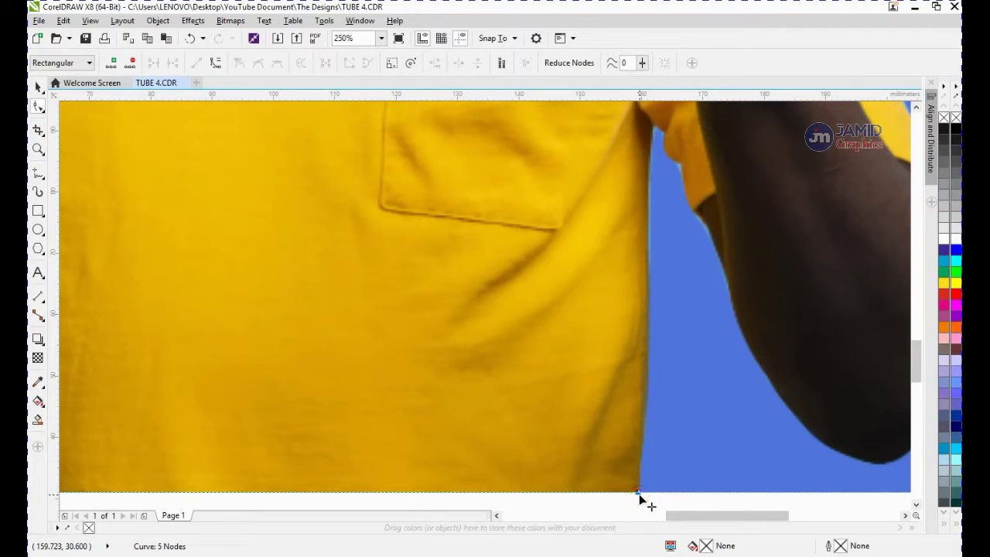
{"action": "left_click", "coordinate": [640, 493]}
{"action": "left_click", "coordinate": [658, 491]}
{"action": "left_click", "coordinate": [660, 492]}
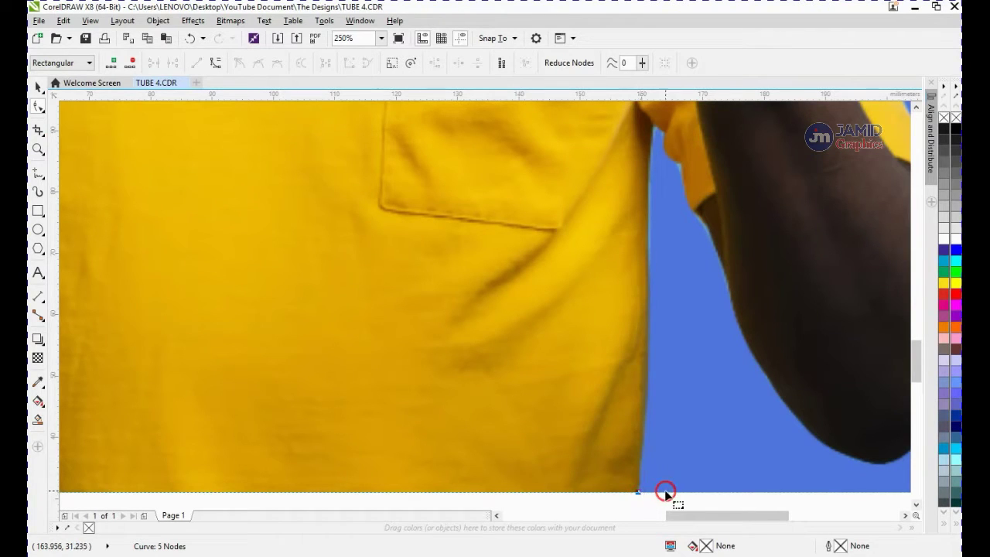
{"action": "left_click", "coordinate": [640, 493]}
{"action": "double_click", "coordinate": [639, 493]}
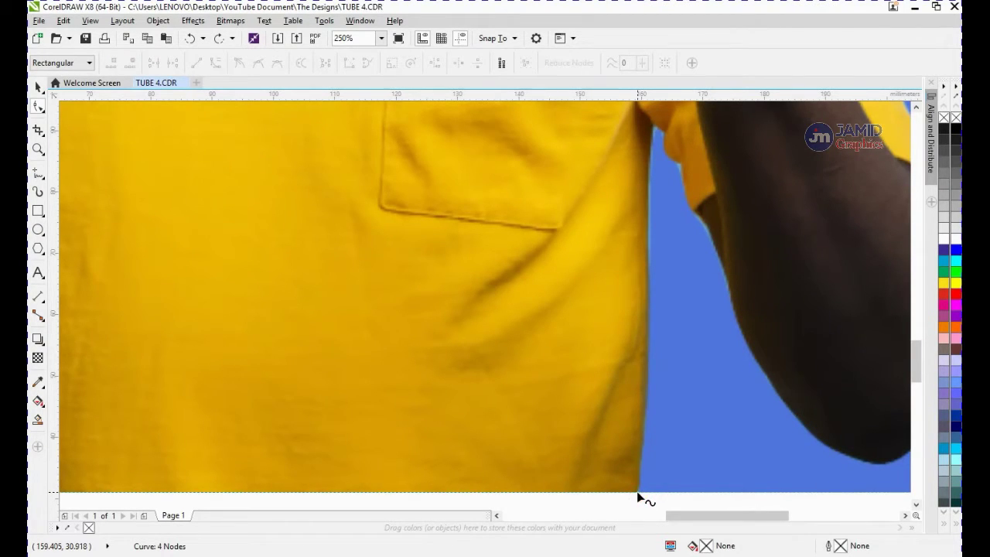
{"action": "left_click", "coordinate": [636, 492]}
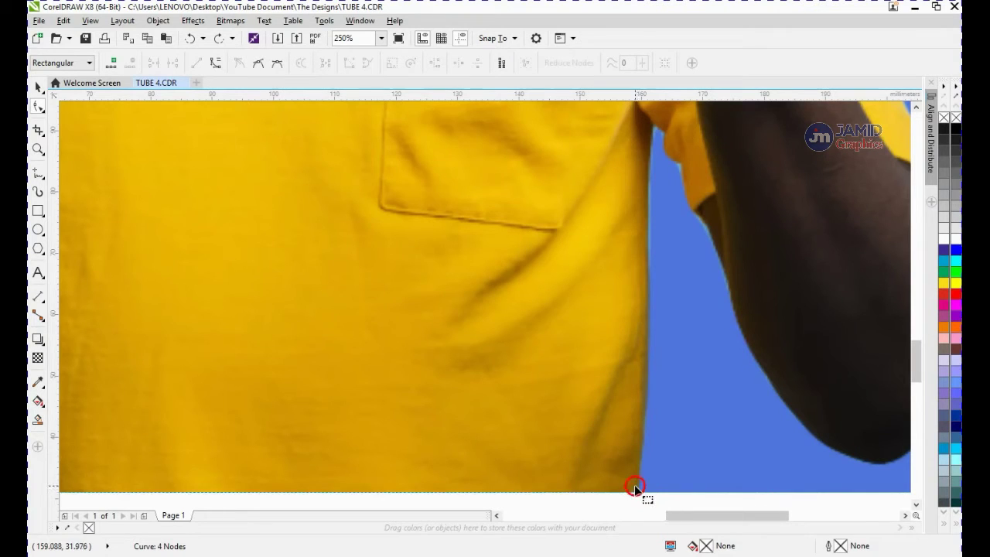
{"action": "left_click", "coordinate": [112, 64]}
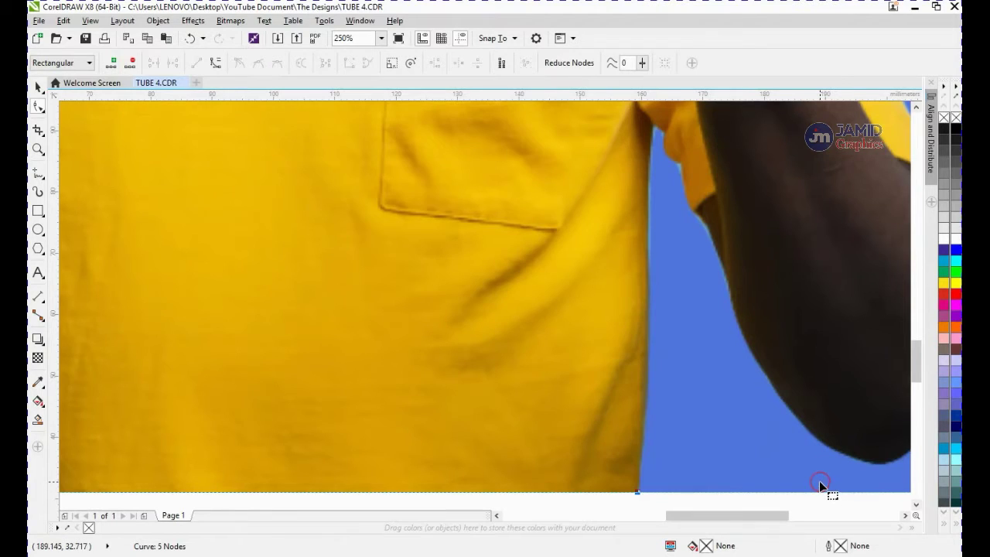
Try deleting the bitmap's bottom-right corner node and undo the deletion
{"action": "scroll", "coordinate": [820, 483], "scroll_direction": "down", "scroll_amount": 1}
{"action": "key", "text": "F4"}
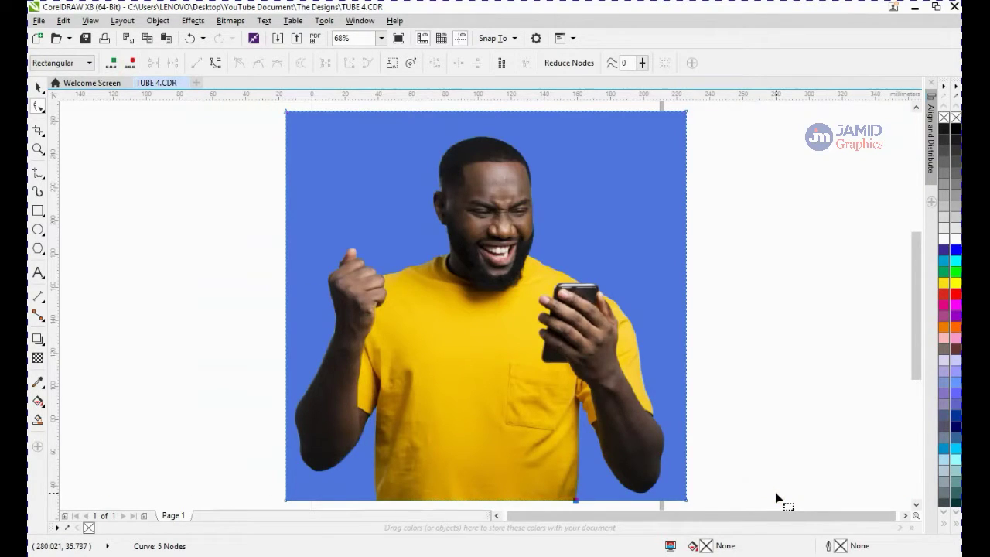
{"action": "left_click", "coordinate": [685, 499]}
{"action": "key", "text": "Delete"}
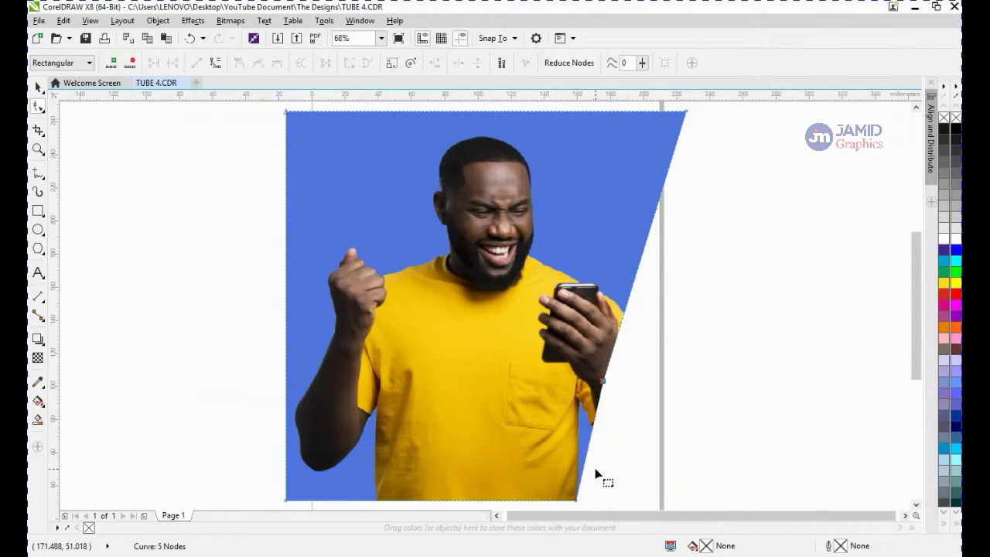
{"action": "key", "text": "ctrl+z"}
Add a node on the bitmap's bottom edge beneath the man's elbow
{"action": "scroll", "coordinate": [592, 500], "scroll_direction": "up", "scroll_amount": 2}
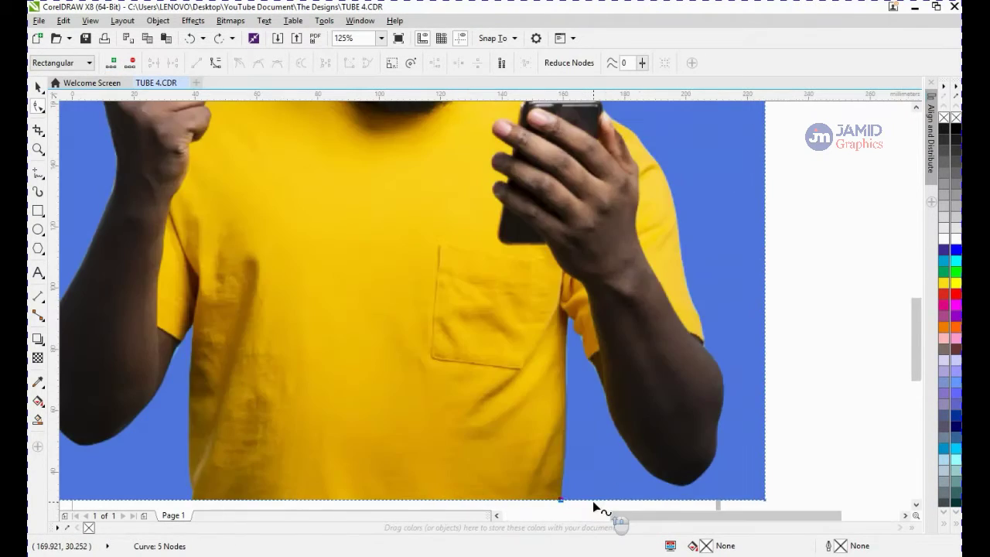
{"action": "left_click", "coordinate": [593, 507]}
{"action": "left_click", "coordinate": [585, 506]}
{"action": "left_click", "coordinate": [563, 500]}
{"action": "double_click", "coordinate": [562, 501]}
{"action": "key", "text": "ctrl+z"}
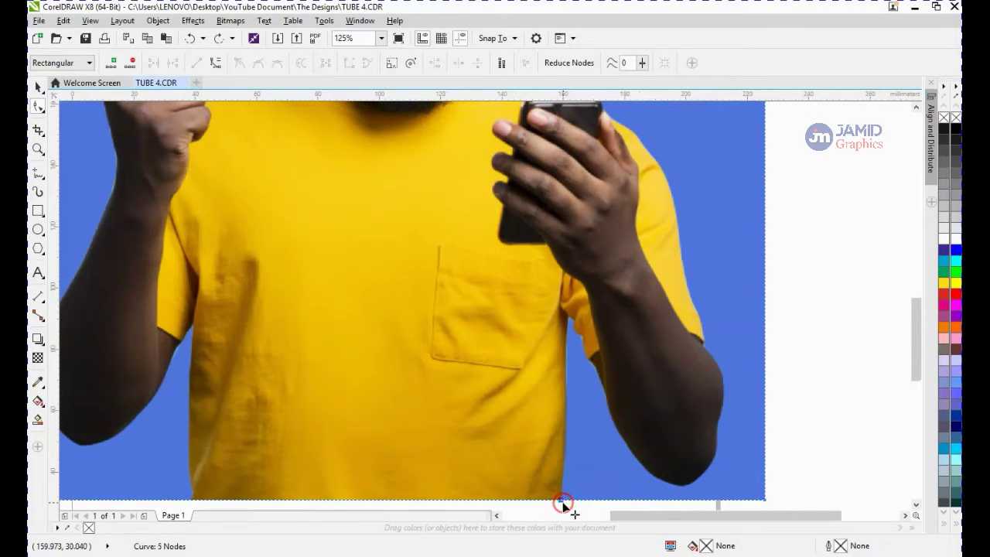
{"action": "left_click", "coordinate": [130, 68]}
{"action": "left_click", "coordinate": [420, 320]}
{"action": "double_click", "coordinate": [563, 500]}
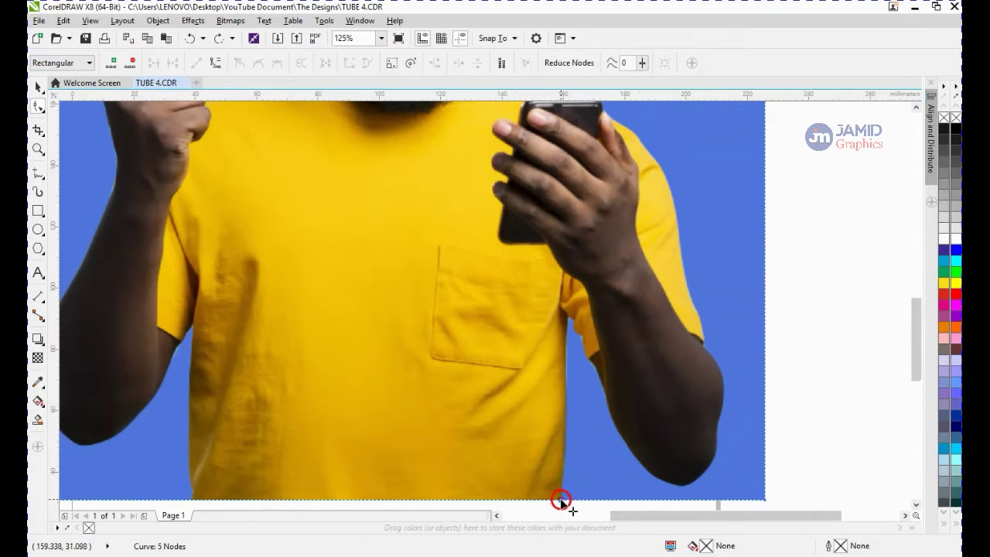
{"action": "left_click", "coordinate": [593, 501]}
{"action": "double_click", "coordinate": [635, 499]}
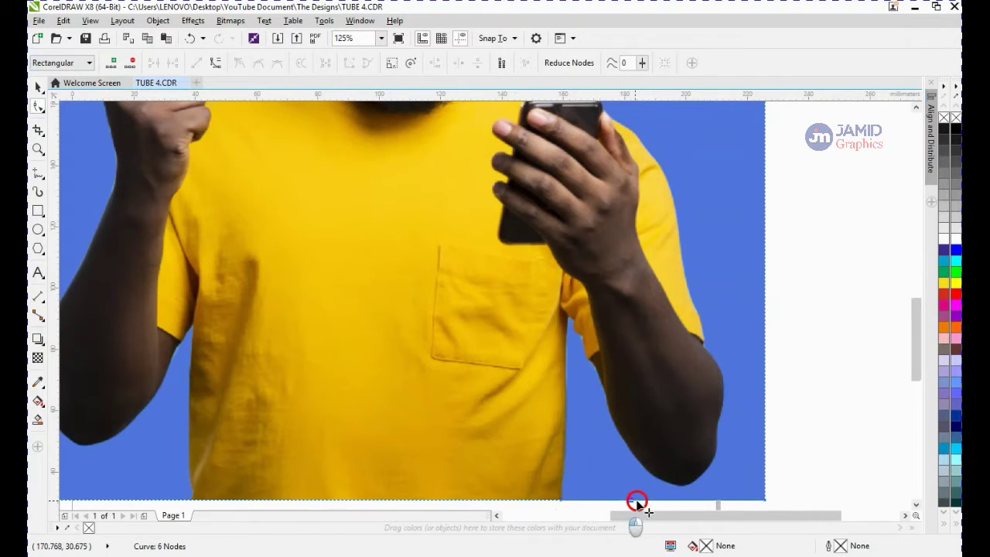
Add a node between the two bottom nodes and drag it up to the shirt's side under the arm
{"action": "double_click", "coordinate": [597, 500]}
{"action": "left_click_drag", "start_coordinate": [597, 500], "coordinate": [566, 340]}
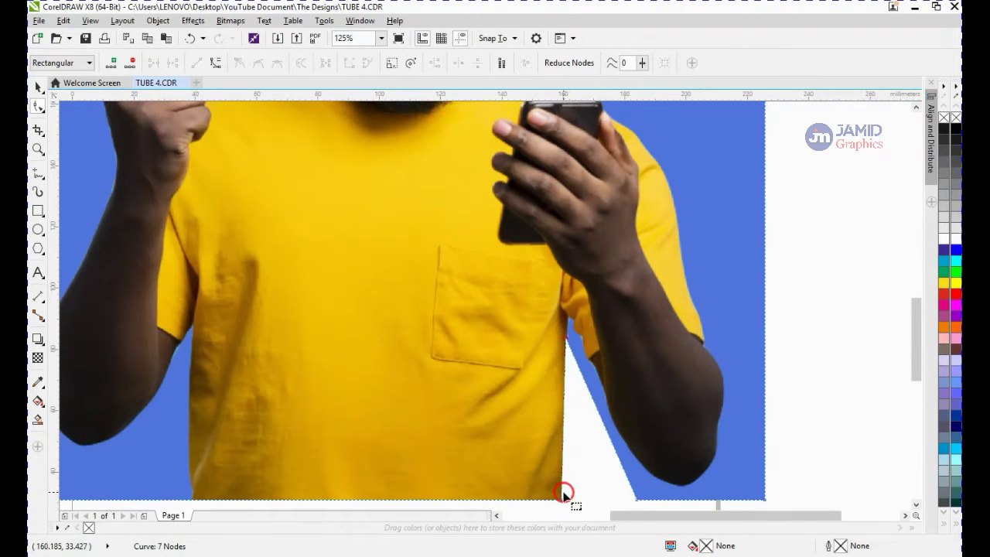
Convert the vertical edge segment along the shirt's side below the arm into a curve
{"action": "right_click", "coordinate": [564, 424]}
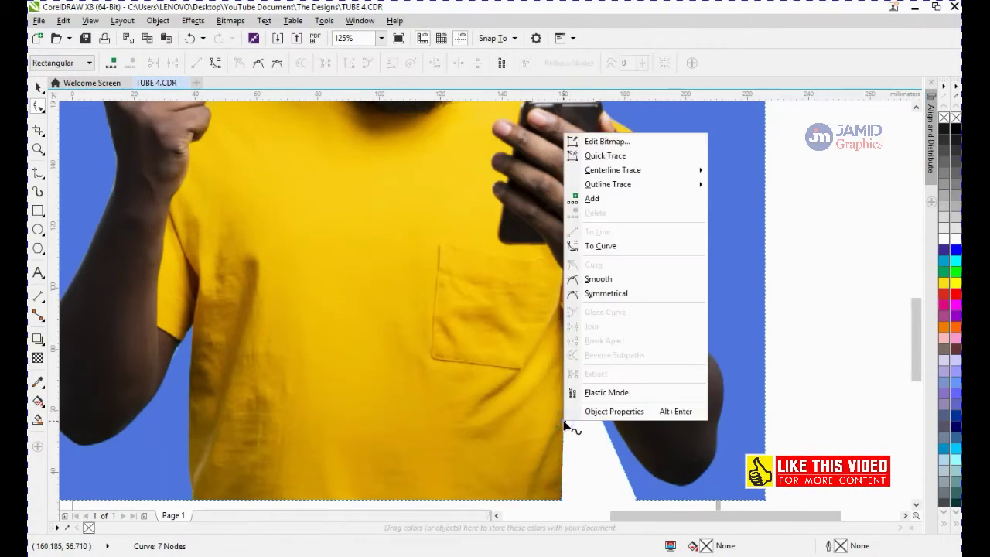
{"action": "left_click", "coordinate": [564, 434]}
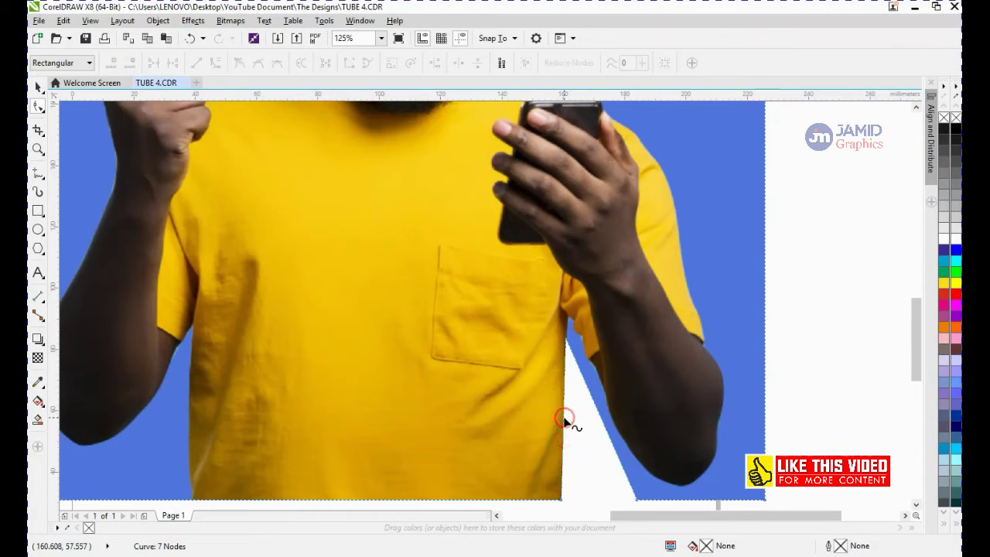
{"action": "left_click", "coordinate": [564, 422]}
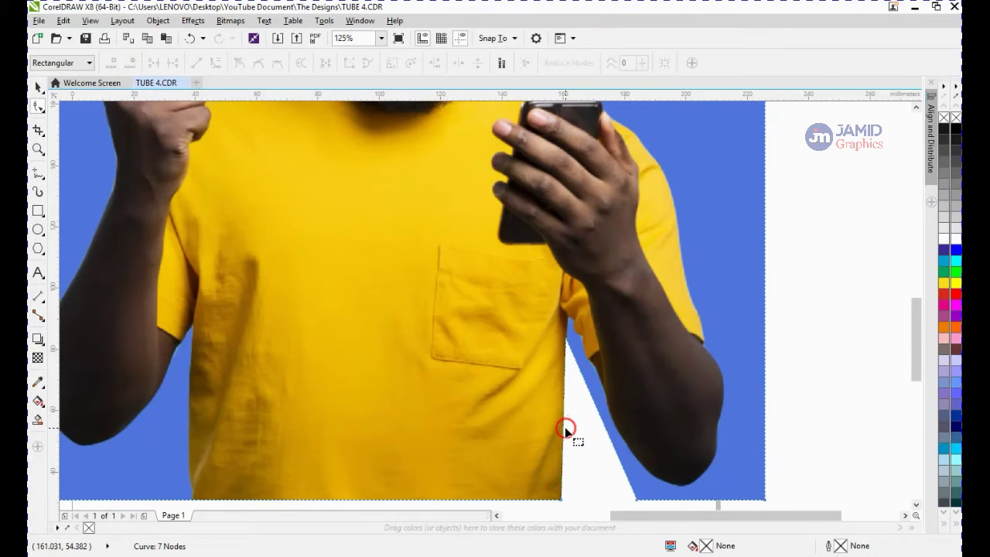
{"action": "left_click", "coordinate": [562, 426]}
{"action": "left_click", "coordinate": [560, 426]}
{"action": "left_click", "coordinate": [562, 426]}
{"action": "left_click", "coordinate": [564, 426]}
{"action": "left_click", "coordinate": [557, 424]}
{"action": "left_click", "coordinate": [564, 441]}
{"action": "left_click_drag", "start_coordinate": [570, 431], "coordinate": [620, 480]}
{"action": "mouse_move", "coordinate": [570, 409]}
{"action": "left_mouse_down"}
{"action": "mouse_move", "coordinate": [632, 469]}
{"action": "mouse_move", "coordinate": [592, 448]}
{"action": "left_mouse_up"}
{"action": "left_click", "coordinate": [564, 423]}
{"action": "right_click", "coordinate": [563, 427]}
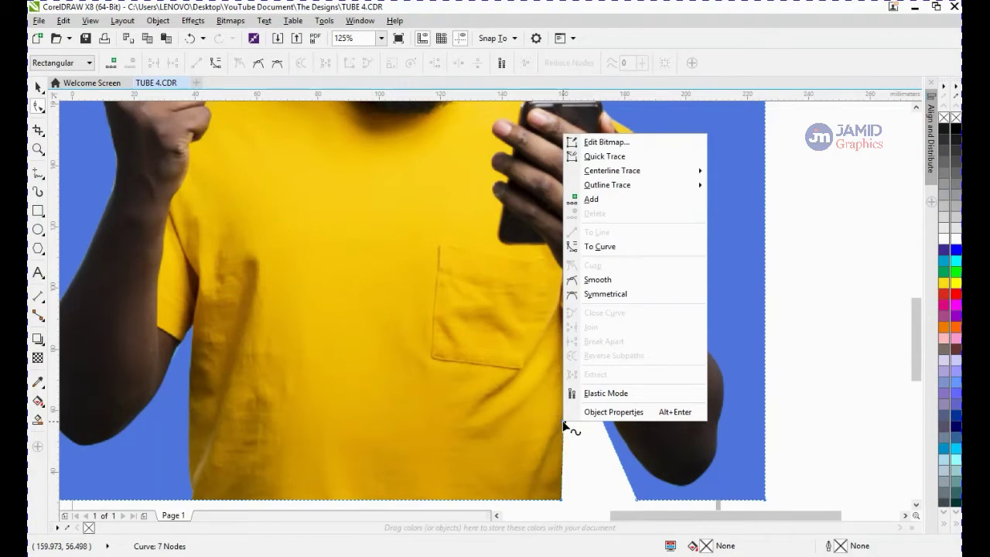
{"action": "left_click", "coordinate": [611, 218]}
{"action": "left_click", "coordinate": [612, 218]}
{"action": "left_click", "coordinate": [612, 234]}
{"action": "left_click", "coordinate": [623, 248]}
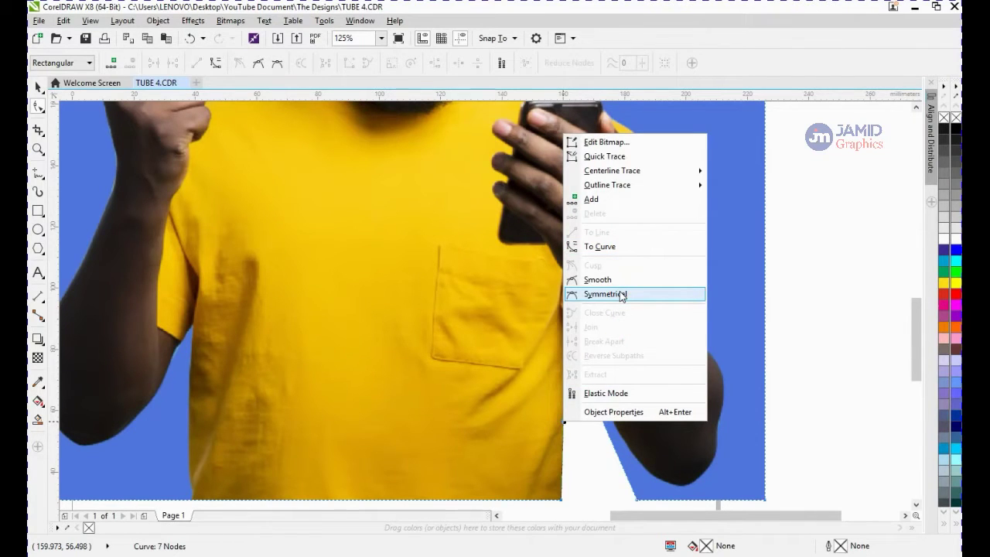
{"action": "left_click", "coordinate": [635, 250]}
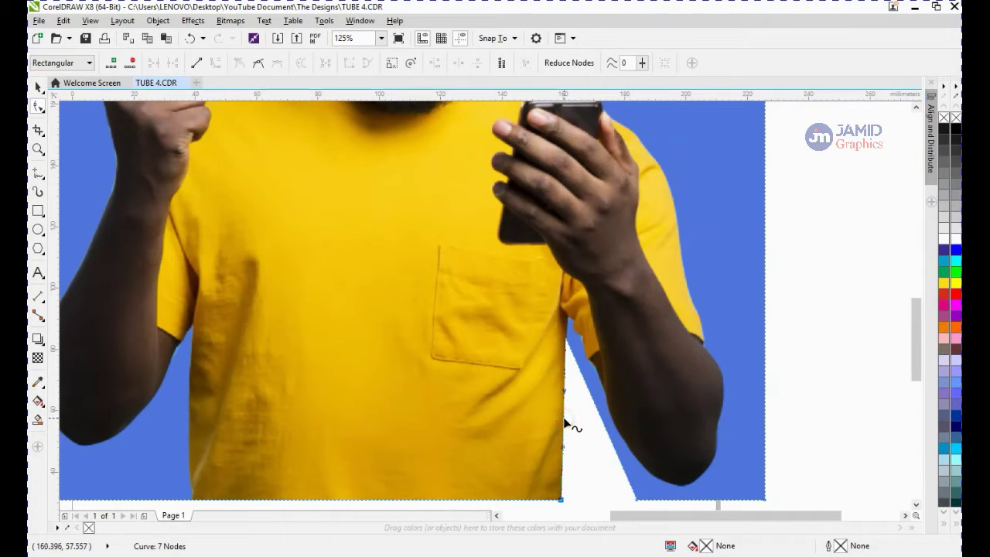
Bend the new curve segment and adjust its control handles so the edge runs along the shirt's side
{"action": "left_click_drag", "start_coordinate": [564, 418], "coordinate": [676, 413]}
{"action": "left_click_drag", "start_coordinate": [675, 413], "coordinate": [824, 398]}
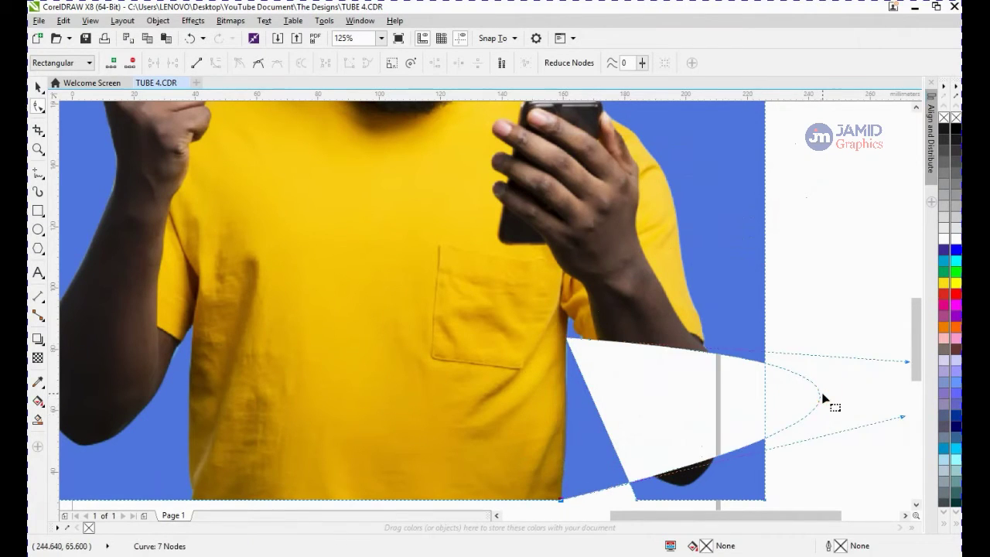
{"action": "left_click", "coordinate": [905, 515]}
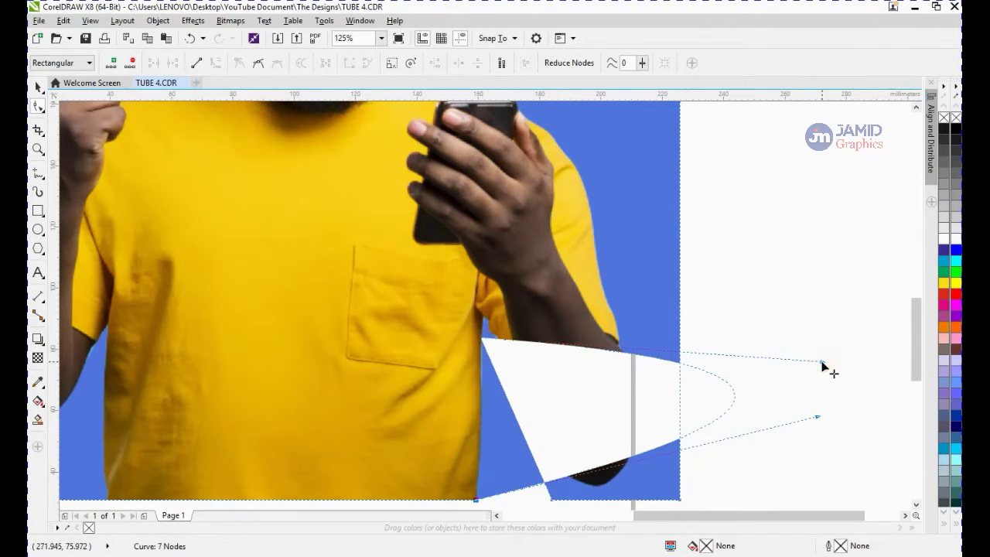
{"action": "left_click_drag", "start_coordinate": [822, 362], "coordinate": [523, 274]}
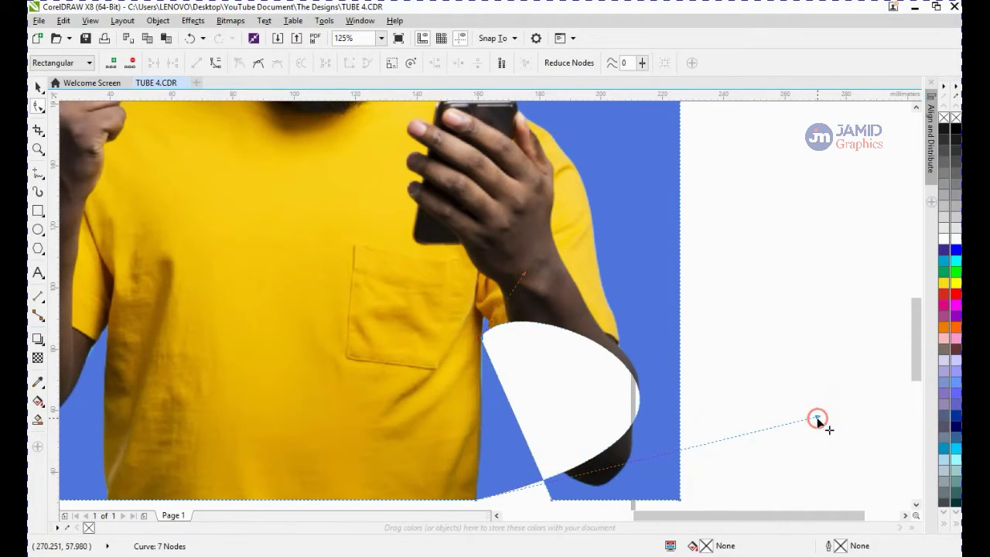
{"action": "left_click", "coordinate": [817, 419]}
{"action": "left_click_drag", "start_coordinate": [818, 420], "coordinate": [488, 464]}
{"action": "left_click_drag", "start_coordinate": [582, 423], "coordinate": [582, 425]}
{"action": "left_click_drag", "start_coordinate": [582, 424], "coordinate": [490, 388]}
{"action": "left_click_drag", "start_coordinate": [520, 190], "coordinate": [478, 382]}
{"action": "left_click_drag", "start_coordinate": [483, 266], "coordinate": [480, 267]}
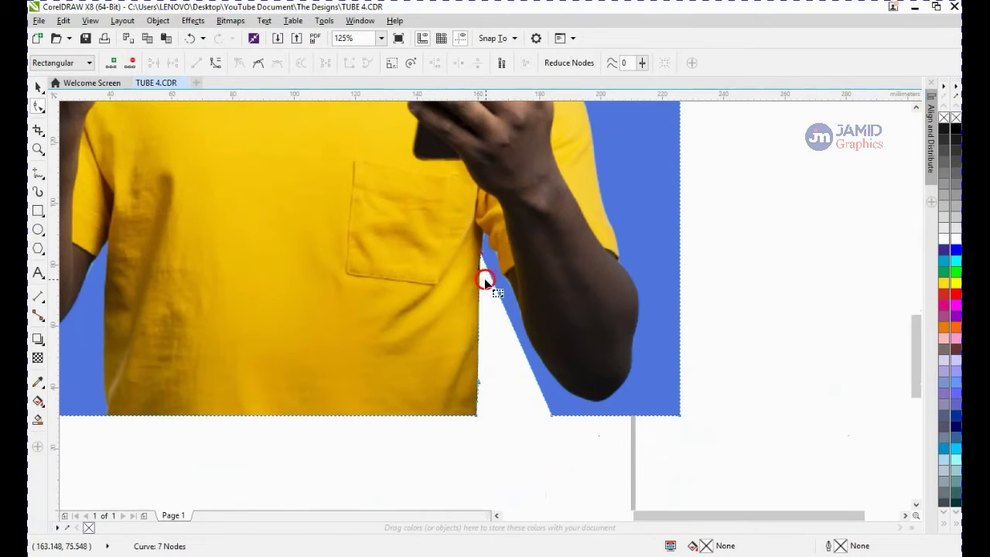
{"action": "scroll", "coordinate": [487, 246], "scroll_direction": "up", "scroll_amount": 2}
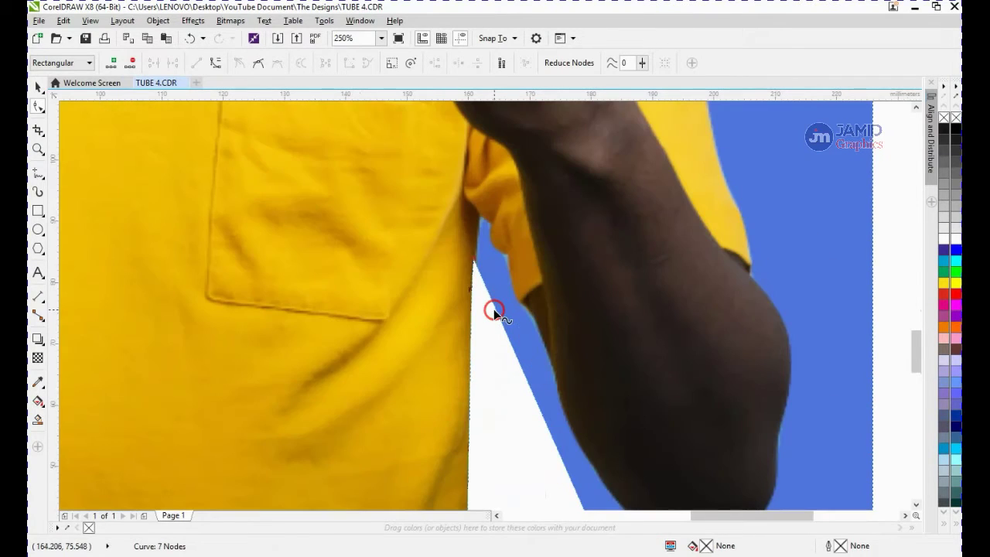
Add a node on the edge below the arm and drag it up into the armpit where the arm meets the shirt
{"action": "double_click", "coordinate": [493, 310]}
{"action": "left_click_drag", "start_coordinate": [493, 310], "coordinate": [480, 219]}
{"action": "left_click", "coordinate": [492, 256]}
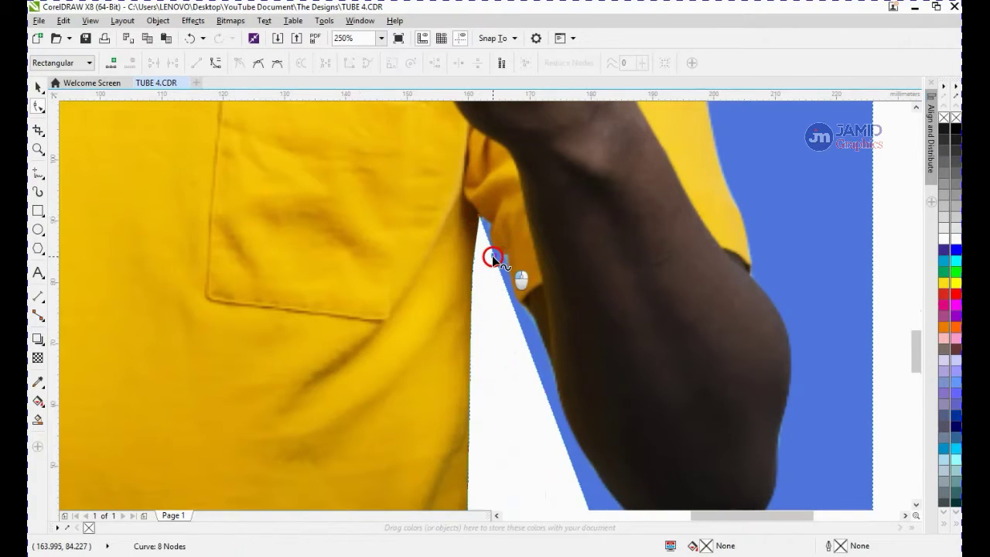
Add two nodes along the arm's inner edge near the armpit and convert the segment between them into a curve
{"action": "double_click", "coordinate": [492, 256]}
{"action": "mouse_move", "coordinate": [492, 256]}
{"action": "left_mouse_down"}
{"action": "mouse_move", "coordinate": [488, 221]}
{"action": "mouse_move", "coordinate": [477, 273]}
{"action": "mouse_move", "coordinate": [506, 256]}
{"action": "left_mouse_up"}
{"action": "double_click", "coordinate": [501, 254]}
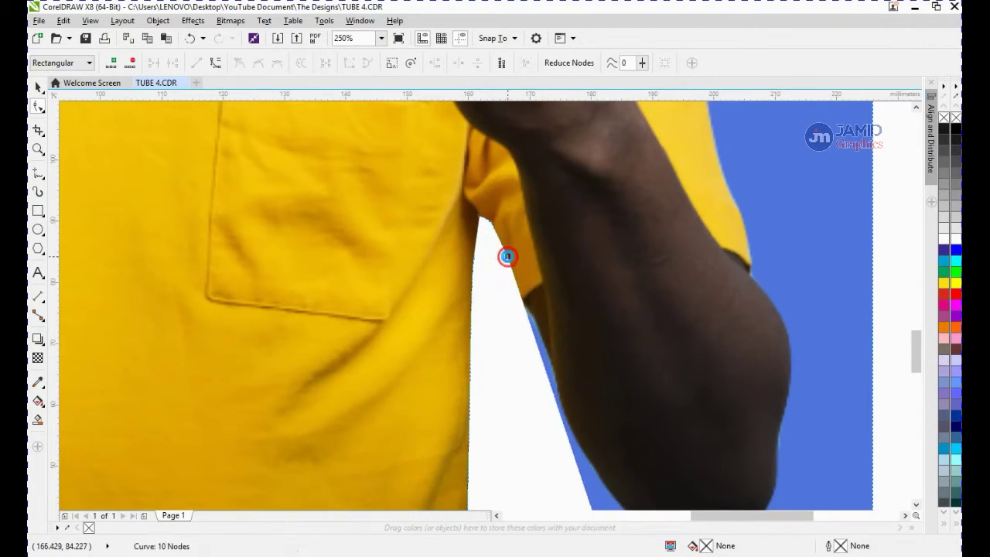
{"action": "right_click", "coordinate": [500, 244]}
{"action": "left_click", "coordinate": [551, 348]}
{"action": "left_click_drag", "start_coordinate": [494, 244], "coordinate": [495, 245]}
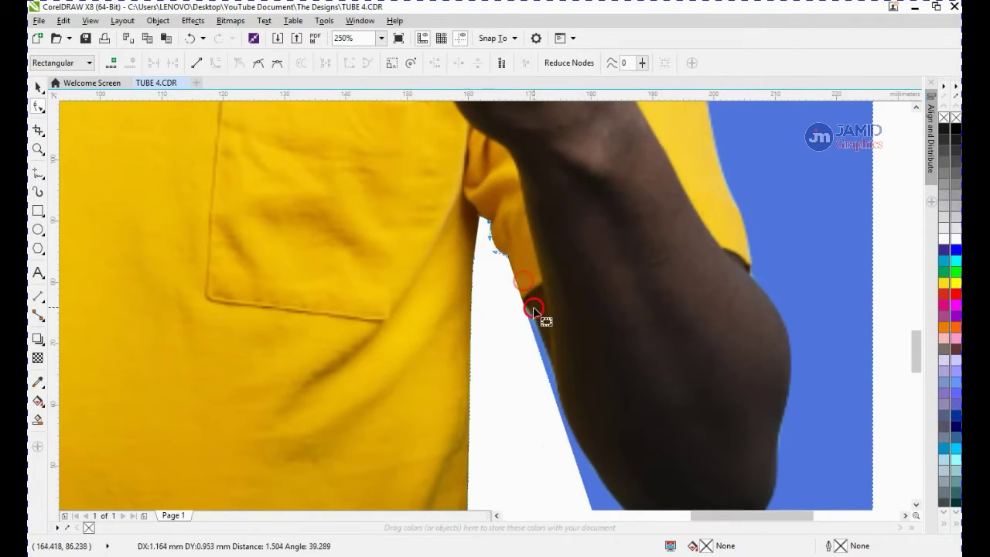
Add a node further down the arm's inner edge, pull it onto the arm's outline and convert its segment to a curve
{"action": "left_click", "coordinate": [523, 312]}
{"action": "double_click", "coordinate": [526, 318]}
{"action": "left_click_drag", "start_coordinate": [526, 318], "coordinate": [507, 295]}
{"action": "right_click", "coordinate": [521, 289]}
{"action": "left_click", "coordinate": [558, 114]}
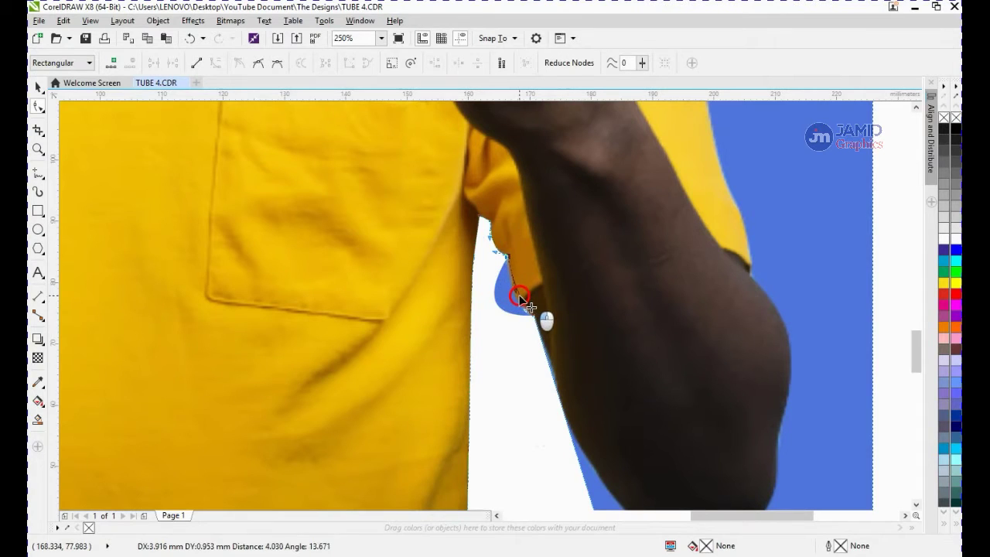
Add a node on the forearm's inner edge, convert the segment to a curve and adjust its handles to follow the arm
{"action": "scroll", "coordinate": [527, 319], "scroll_direction": "down", "scroll_amount": 1}
{"action": "scroll", "coordinate": [539, 353], "scroll_direction": "up", "scroll_amount": 1}
{"action": "double_click", "coordinate": [541, 353]}
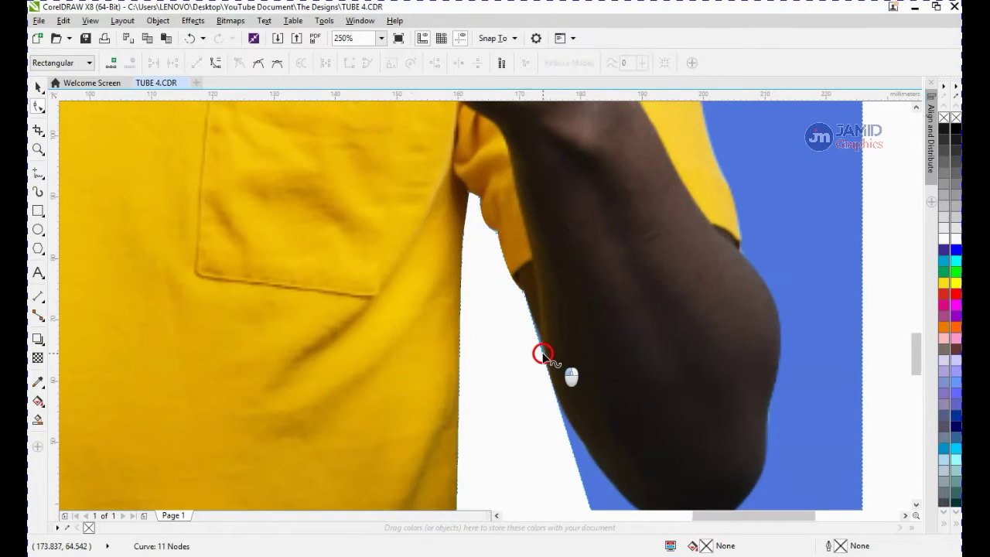
{"action": "left_click_drag", "start_coordinate": [540, 355], "coordinate": [496, 371]}
{"action": "left_click_drag", "start_coordinate": [496, 371], "coordinate": [567, 416]}
{"action": "right_click", "coordinate": [547, 360]}
{"action": "left_click", "coordinate": [579, 185]}
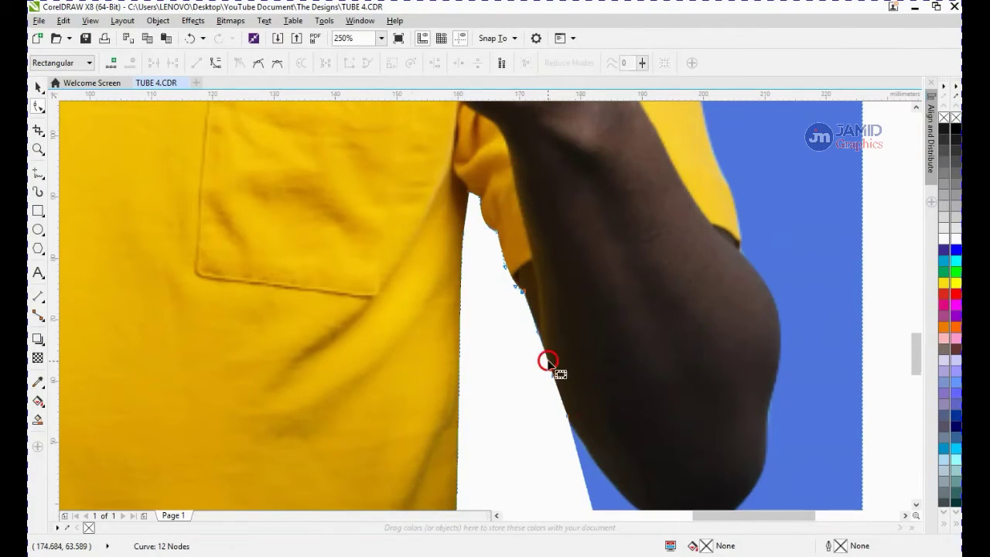
{"action": "mouse_move", "coordinate": [538, 332]}
{"action": "left_mouse_down"}
{"action": "mouse_move", "coordinate": [525, 354]}
{"action": "mouse_move", "coordinate": [545, 334]}
{"action": "left_mouse_up"}
{"action": "left_click_drag", "start_coordinate": [558, 379], "coordinate": [548, 376]}
Move the bottom node up to the elbow's underside and convert the adjoining segments into curves bent along the elbow
{"action": "scroll", "coordinate": [549, 376], "scroll_direction": "down", "scroll_amount": 2}
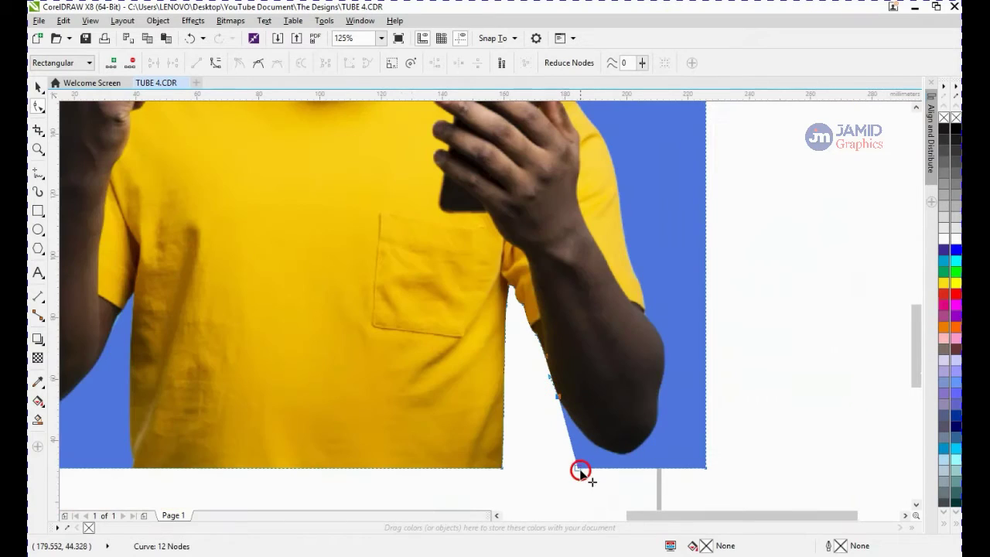
{"action": "left_click_drag", "start_coordinate": [578, 469], "coordinate": [603, 450]}
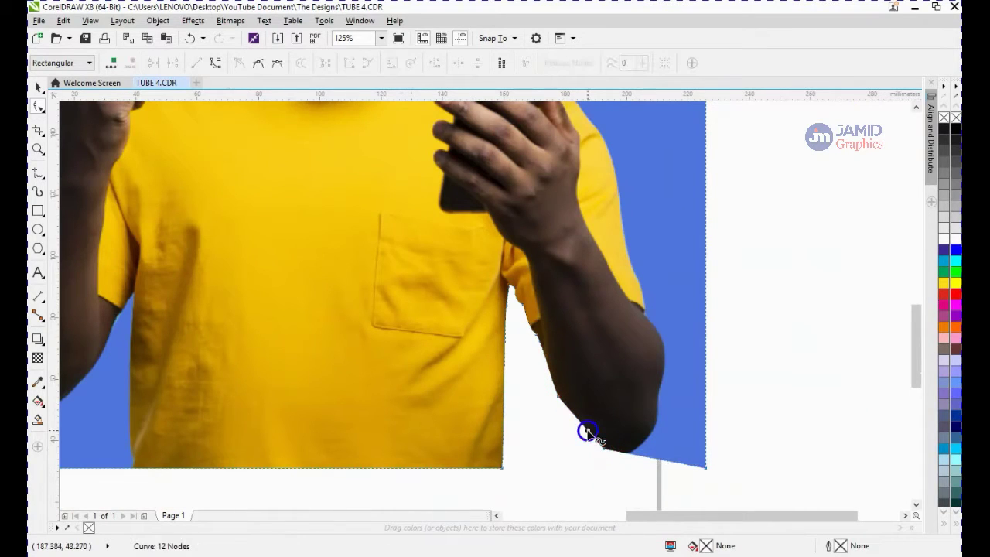
{"action": "right_click", "coordinate": [588, 430]}
{"action": "left_click", "coordinate": [626, 254]}
{"action": "left_click_drag", "start_coordinate": [597, 409], "coordinate": [635, 435]}
{"action": "right_click", "coordinate": [627, 439]}
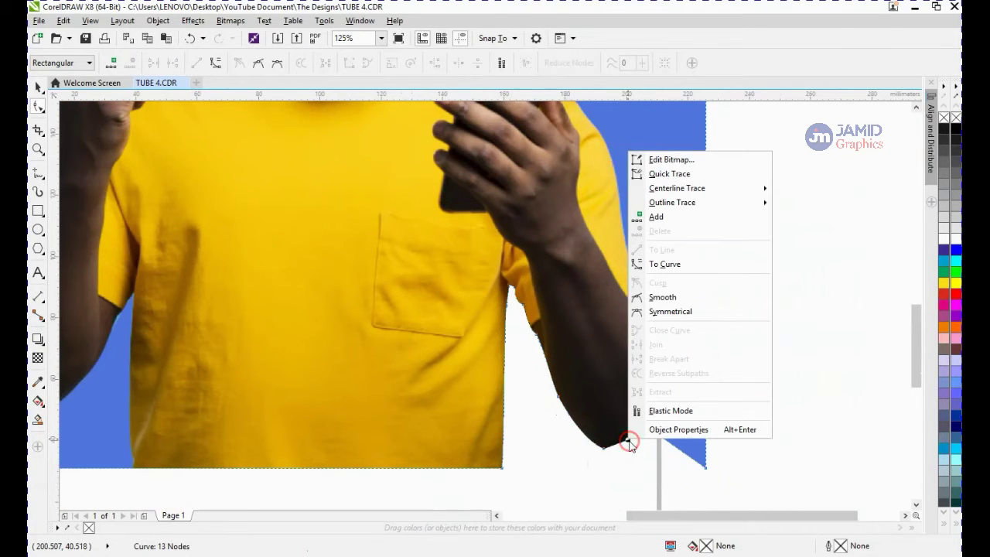
{"action": "left_click", "coordinate": [671, 265]}
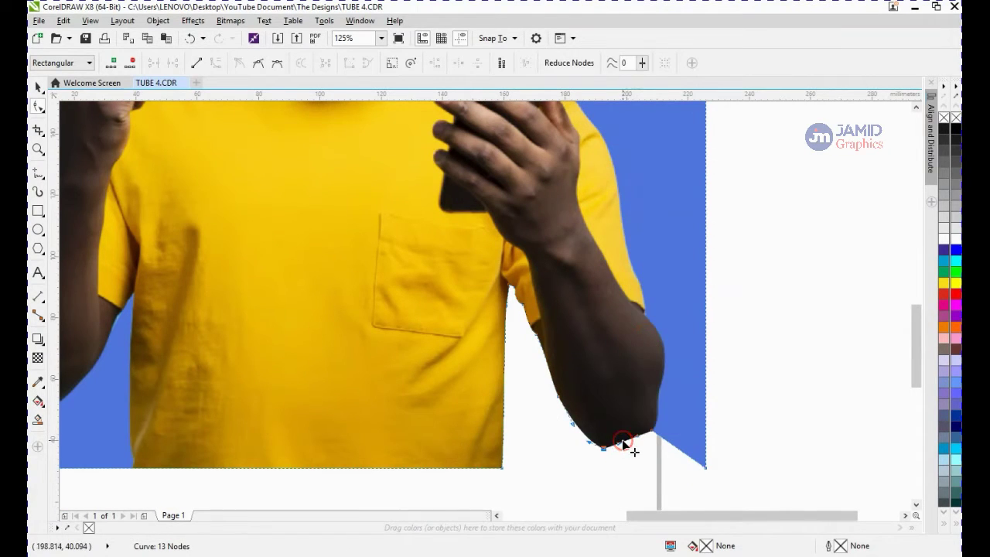
Move the bottom right corner node up beside the elbow and convert its segment into a curve
{"action": "left_click_drag", "start_coordinate": [623, 442], "coordinate": [631, 456]}
{"action": "left_click", "coordinate": [694, 459]}
{"action": "left_click_drag", "start_coordinate": [689, 457], "coordinate": [658, 412]}
{"action": "right_click", "coordinate": [658, 387]}
{"action": "left_click", "coordinate": [711, 233]}
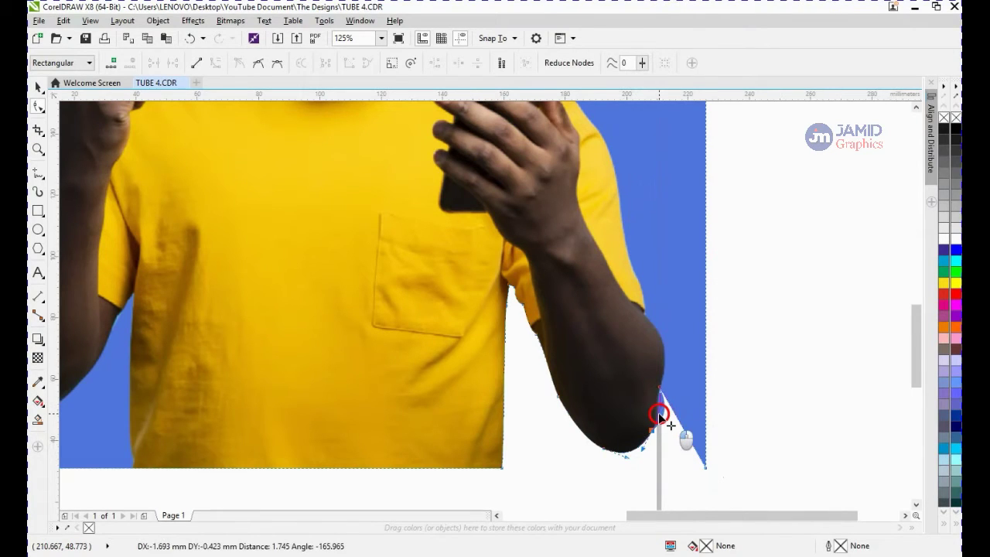
Pull the remaining right-side nodes up toward the sleeve to cut away the blue area beside the elbow
{"action": "scroll", "coordinate": [658, 413], "scroll_direction": "up", "scroll_amount": 2}
{"action": "left_click_drag", "start_coordinate": [661, 362], "coordinate": [740, 388]}
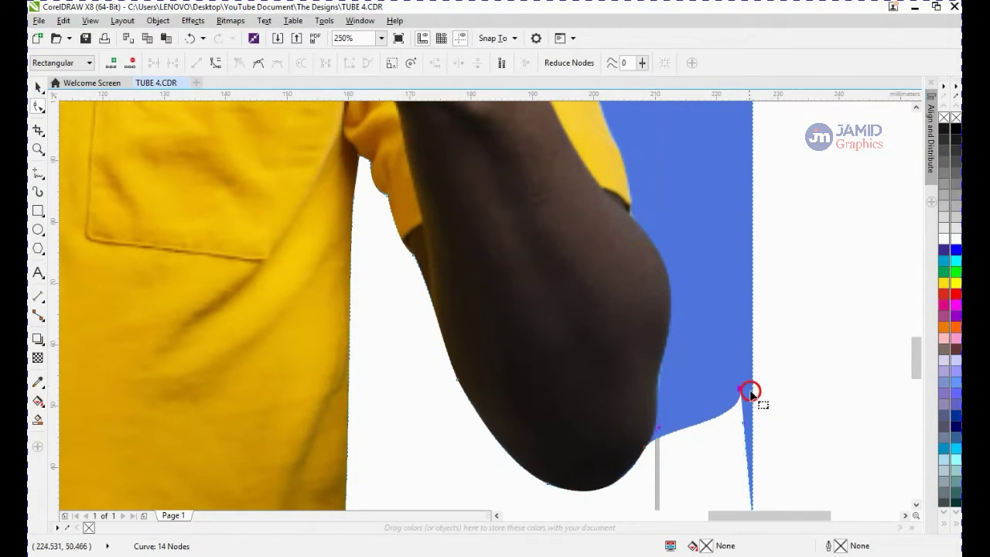
{"action": "left_click_drag", "start_coordinate": [741, 391], "coordinate": [643, 245]}
{"action": "scroll", "coordinate": [751, 487], "scroll_direction": "down", "scroll_amount": 2}
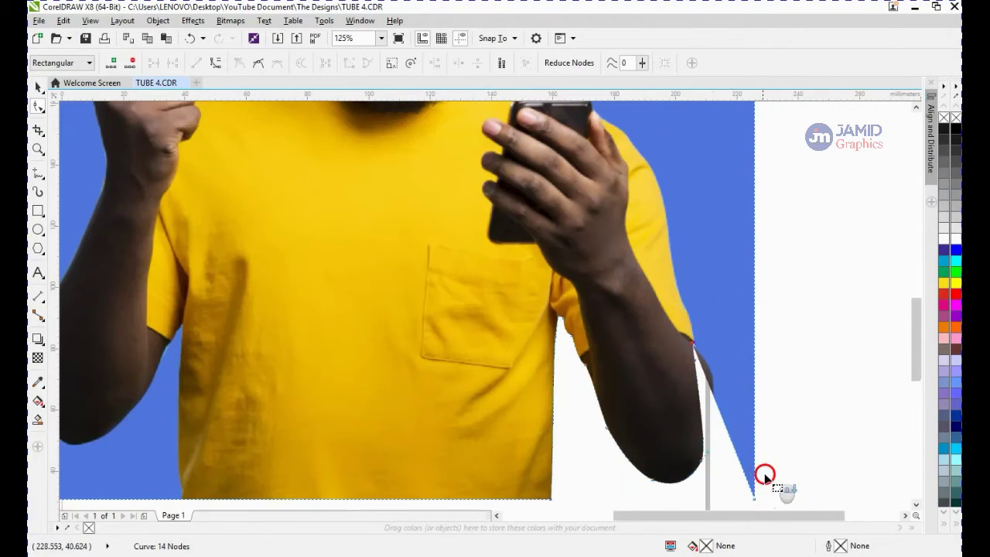
{"action": "left_click_drag", "start_coordinate": [755, 500], "coordinate": [738, 331]}
{"action": "scroll", "coordinate": [703, 412], "scroll_direction": "up", "scroll_amount": 2}
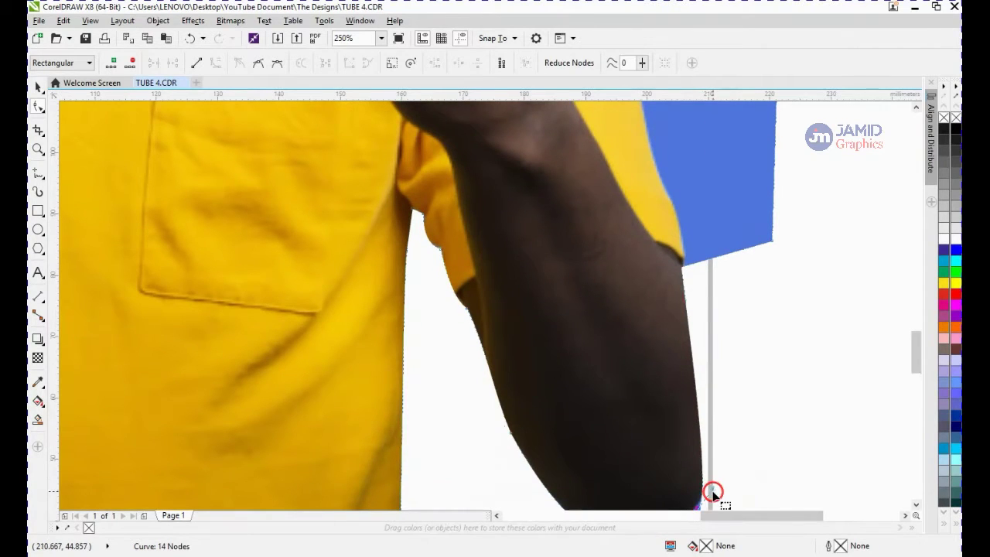
{"action": "left_click_drag", "start_coordinate": [712, 491], "coordinate": [754, 446]}
{"action": "left_click_drag", "start_coordinate": [916, 354], "coordinate": [915, 363]}
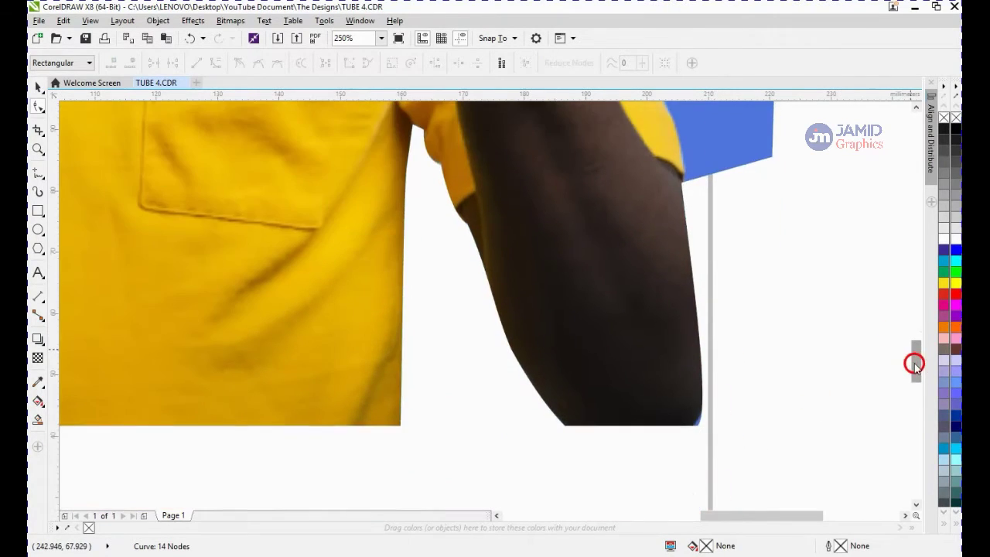
Bend the segment along the elbow's outer edge and adjust its handles so it follows the arm
{"action": "left_click_drag", "start_coordinate": [698, 420], "coordinate": [735, 363]}
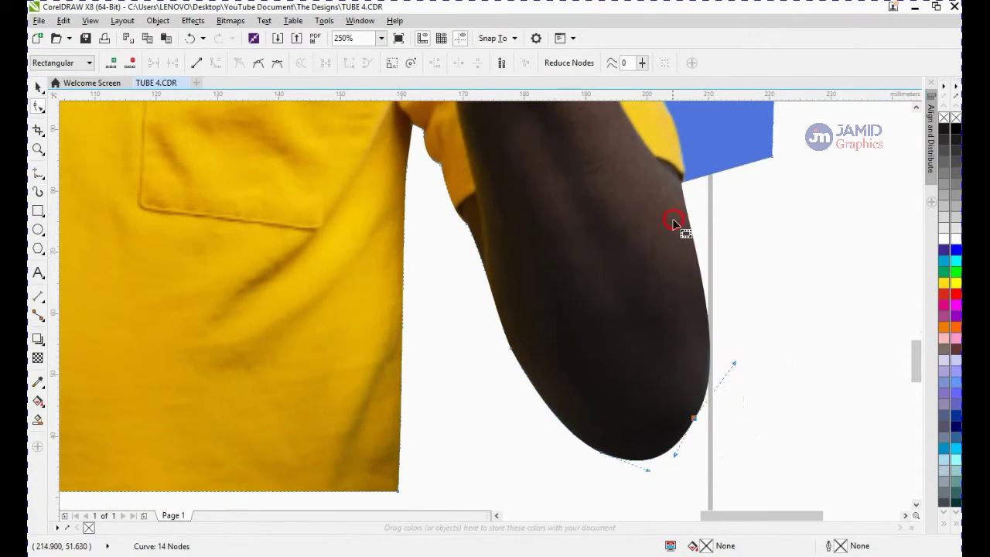
{"action": "left_click_drag", "start_coordinate": [682, 216], "coordinate": [741, 233]}
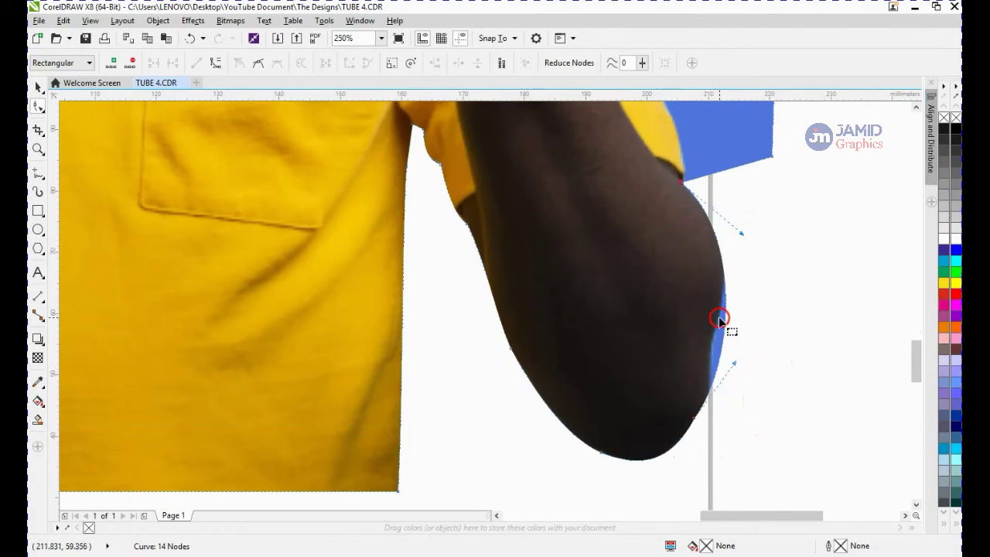
{"action": "left_click_drag", "start_coordinate": [681, 184], "coordinate": [712, 373]}
{"action": "left_click_drag", "start_coordinate": [771, 392], "coordinate": [713, 378]}
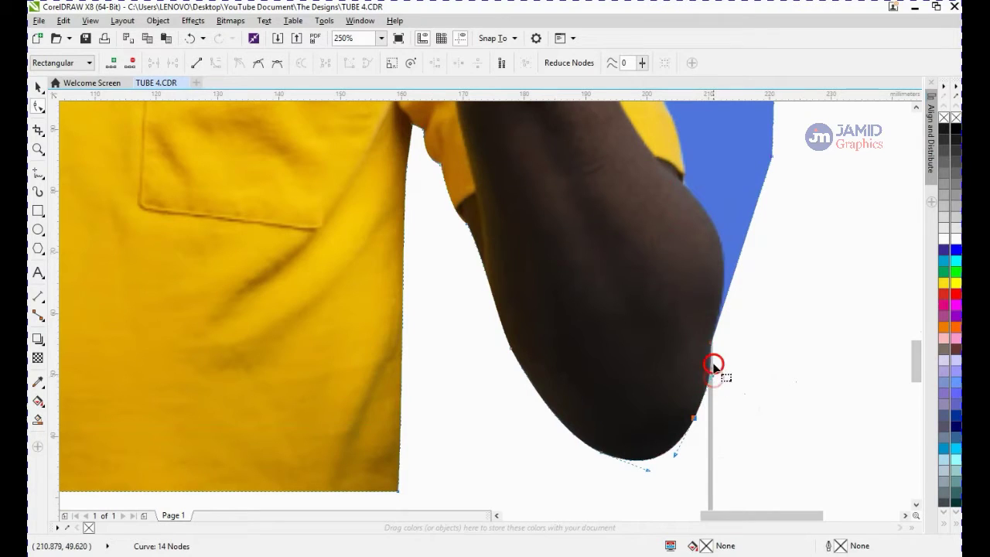
Add a node on the right edge, drag it to the sleeve's bottom corner, and curve the segment along the upper arm
{"action": "double_click", "coordinate": [744, 246]}
{"action": "left_click_drag", "start_coordinate": [743, 246], "coordinate": [681, 179]}
{"action": "right_click", "coordinate": [685, 200]}
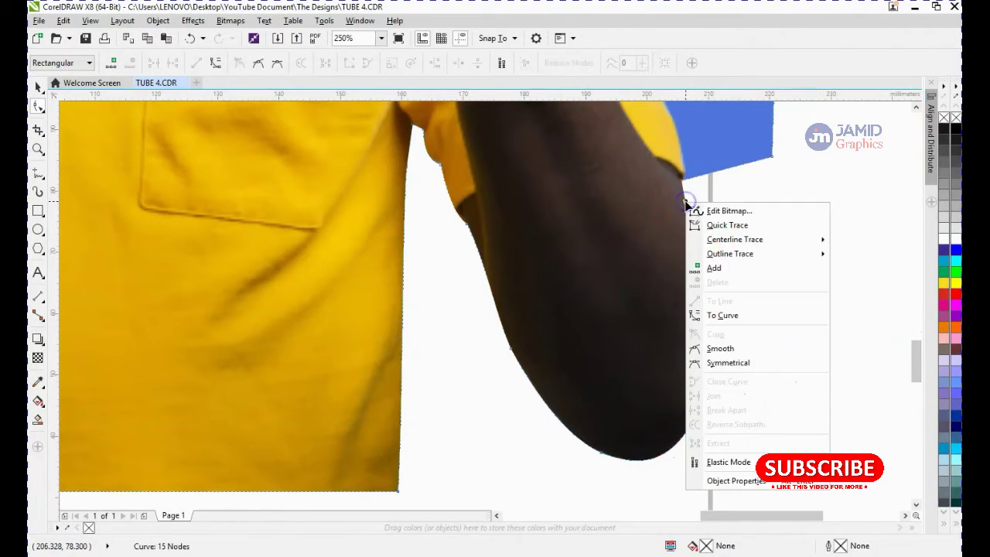
{"action": "left_click", "coordinate": [723, 315]}
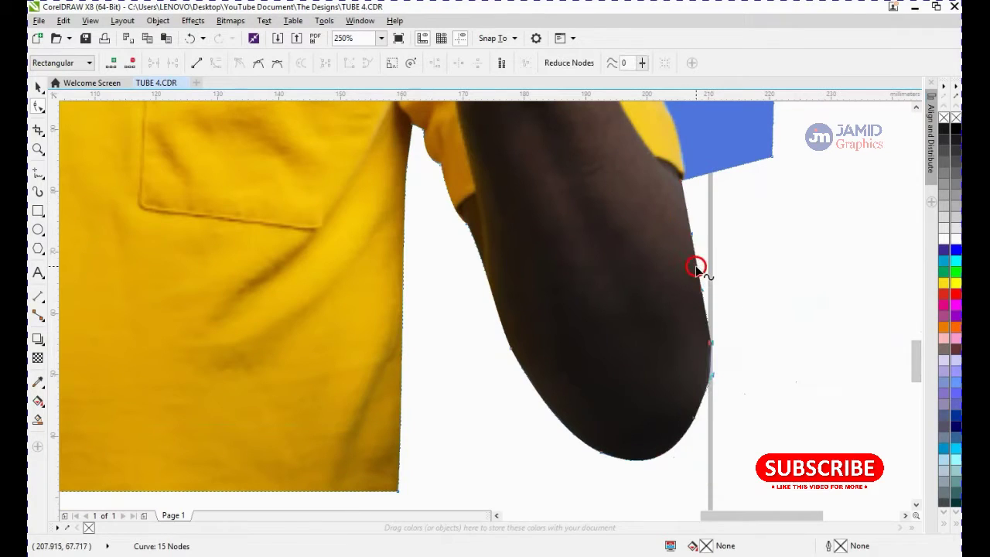
{"action": "left_click_drag", "start_coordinate": [698, 267], "coordinate": [728, 261]}
{"action": "mouse_move", "coordinate": [727, 260]}
{"action": "left_mouse_down"}
{"action": "mouse_move", "coordinate": [741, 258]}
{"action": "mouse_move", "coordinate": [720, 261]}
{"action": "left_mouse_up"}
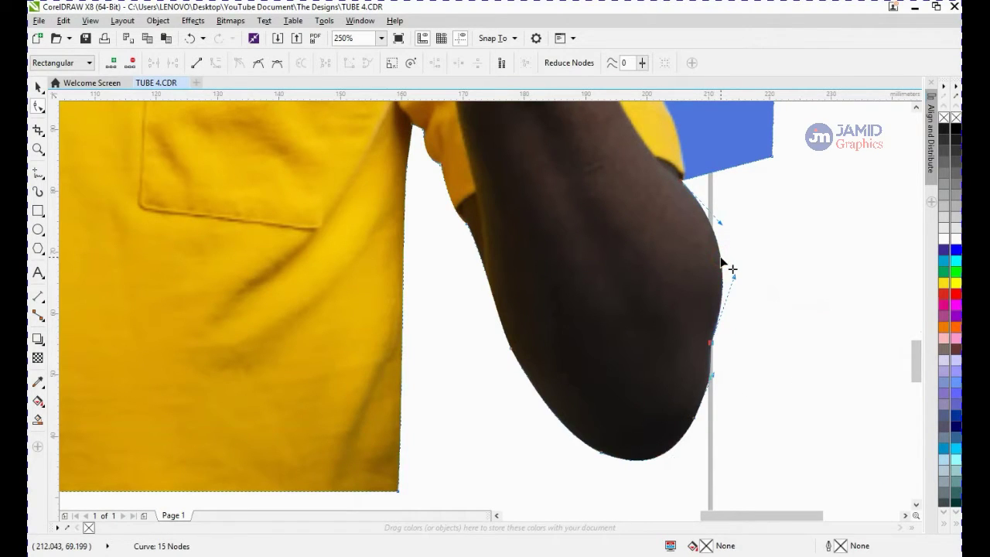
{"action": "key", "text": "Escape"}
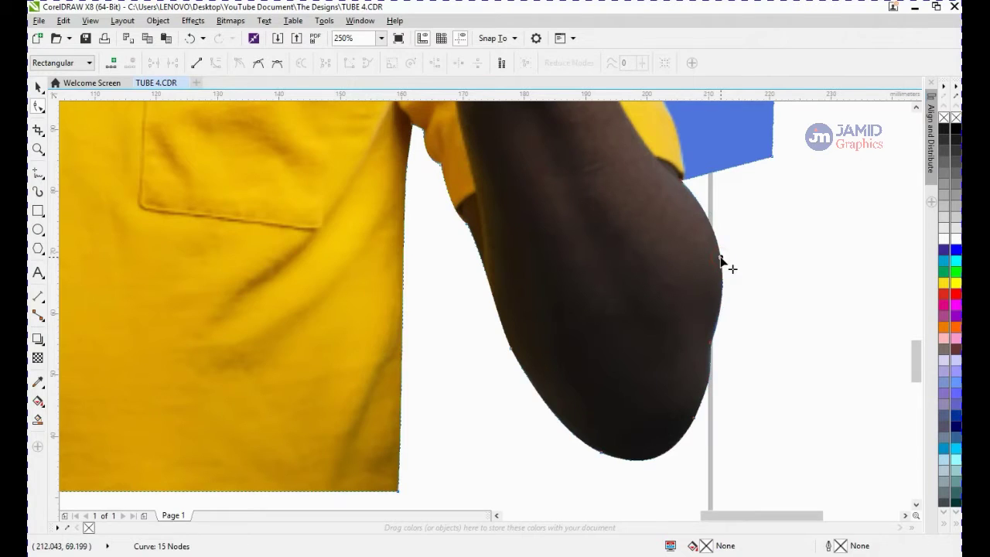
Try adding a node on the elbow's outer curve and pulling its handles to trim the remaining blue edge
{"action": "double_click", "coordinate": [719, 259]}
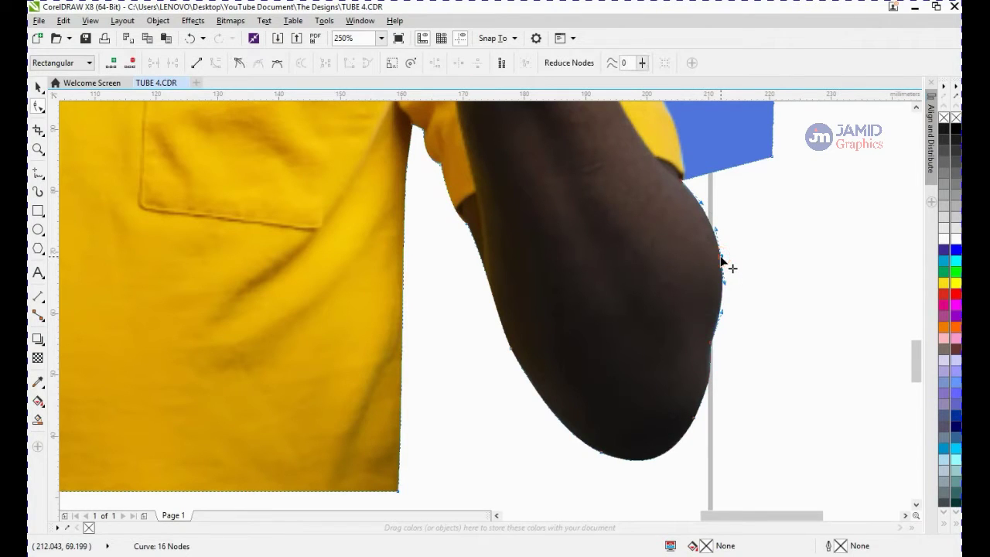
{"action": "scroll", "coordinate": [722, 263], "scroll_direction": "up", "scroll_amount": 2}
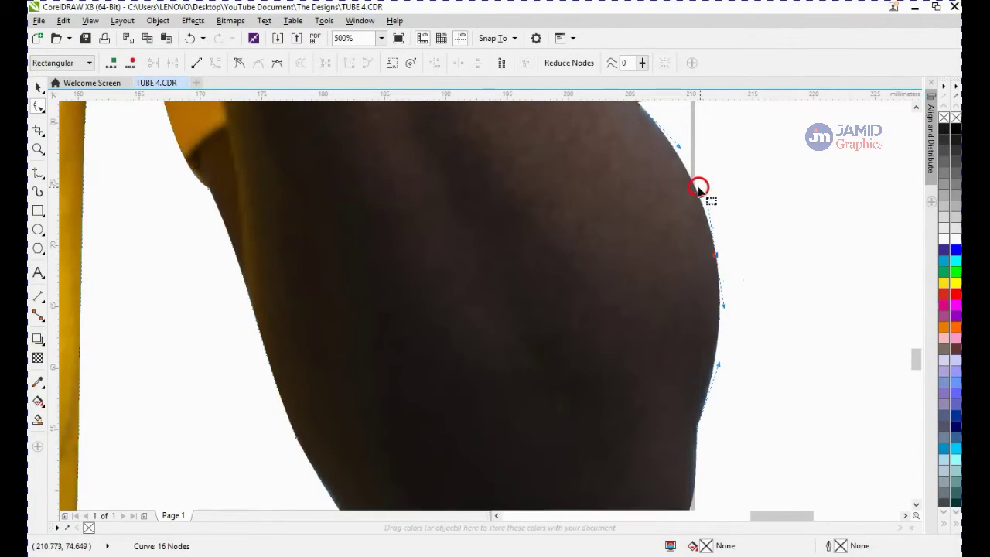
{"action": "left_click_drag", "start_coordinate": [694, 187], "coordinate": [670, 220]}
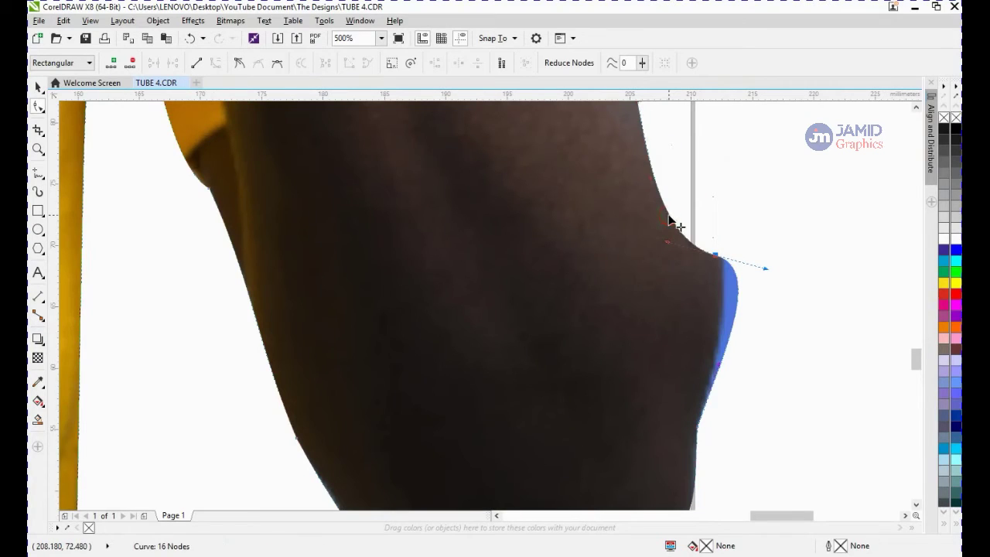
{"action": "left_click", "coordinate": [721, 255]}
{"action": "mouse_move", "coordinate": [718, 257]}
{"action": "left_mouse_down"}
{"action": "mouse_move", "coordinate": [757, 283]}
{"action": "mouse_move", "coordinate": [731, 271]}
{"action": "left_mouse_up"}
{"action": "left_click_drag", "start_coordinate": [667, 241], "coordinate": [657, 311]}
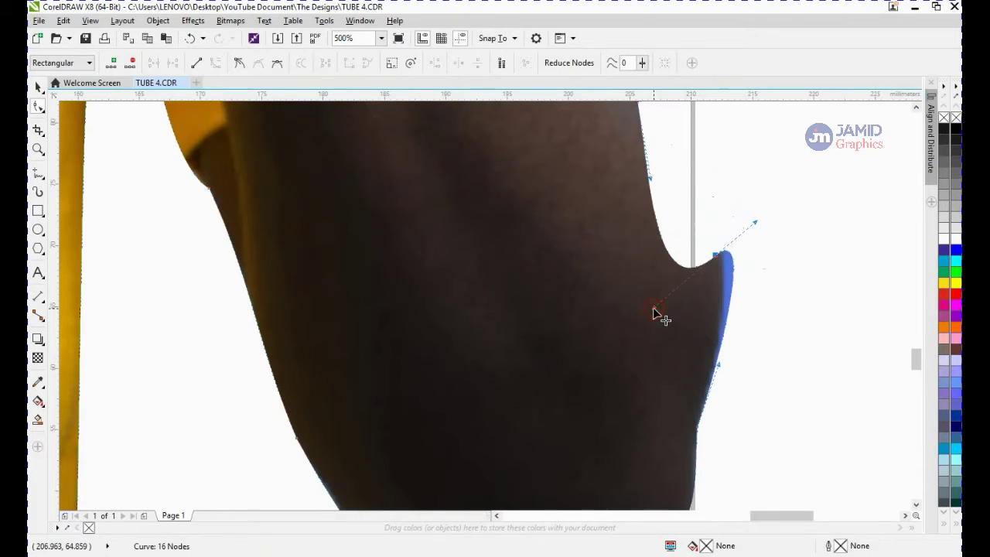
{"action": "scroll", "coordinate": [657, 311], "scroll_direction": "down", "scroll_amount": 2}
Add another node near the sleeve's corner, drag it, and undo the last two edits
{"action": "left_click", "coordinate": [680, 282]}
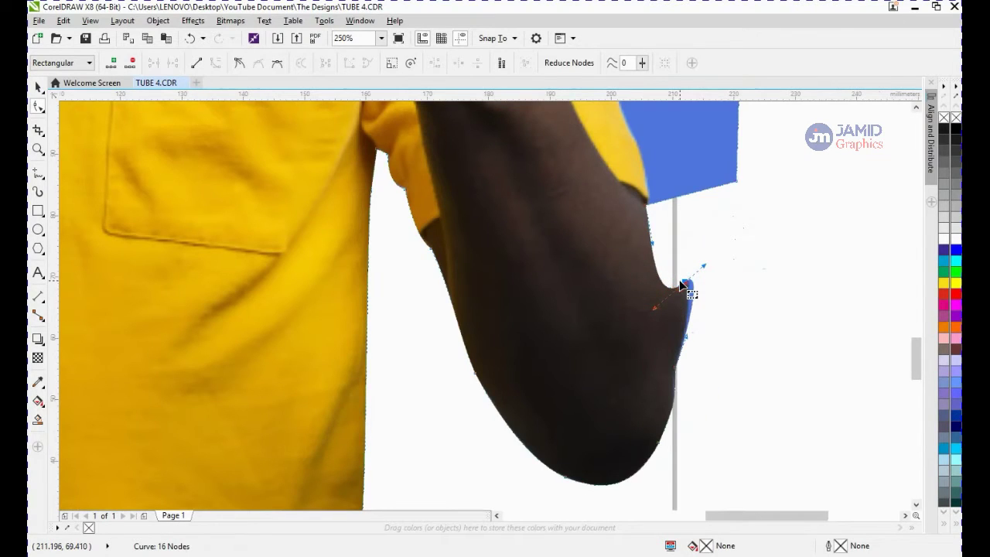
{"action": "left_click", "coordinate": [688, 194]}
{"action": "left_click", "coordinate": [689, 197]}
{"action": "double_click", "coordinate": [686, 195]}
{"action": "left_click_drag", "start_coordinate": [686, 194], "coordinate": [703, 230]}
{"action": "scroll", "coordinate": [698, 204], "scroll_direction": "up", "scroll_amount": 2}
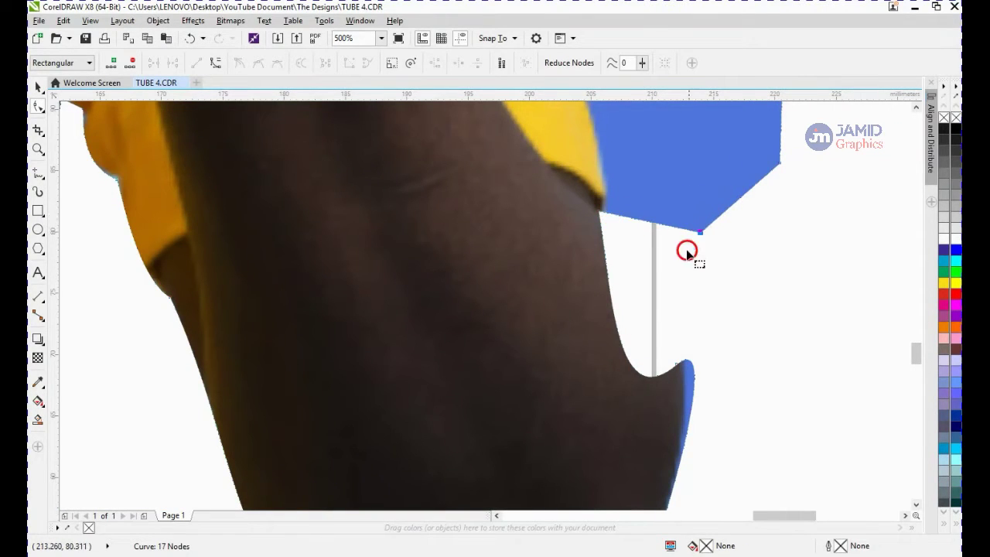
{"action": "key", "text": "ctrl+z"}
{"action": "key", "text": "ctrl+z"}
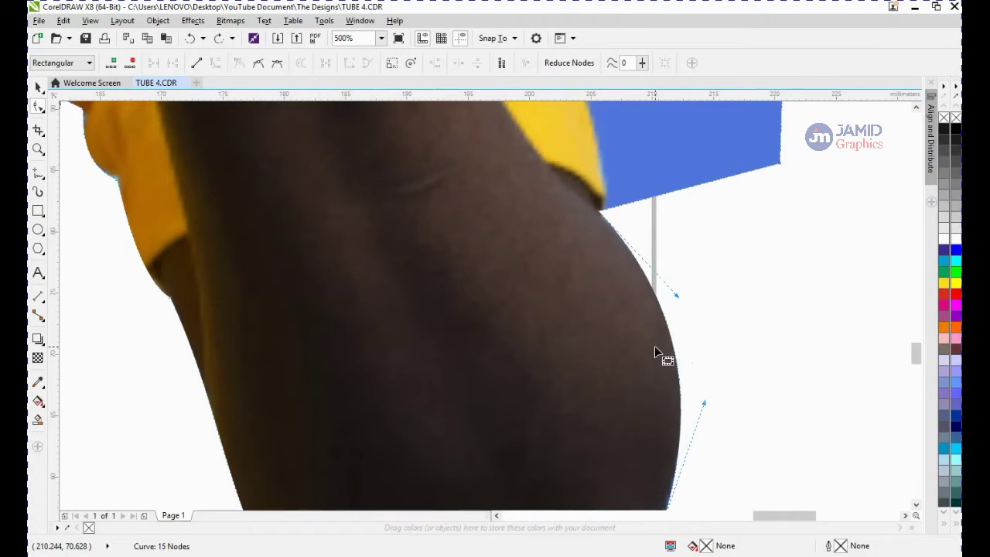
Move the outline's upper right node onto the sleeve edge beside the hand and curve the new segment along the sleeve
{"action": "left_click_drag", "start_coordinate": [672, 336], "coordinate": [665, 337]}
{"action": "scroll", "coordinate": [664, 337], "scroll_direction": "down", "scroll_amount": 1}
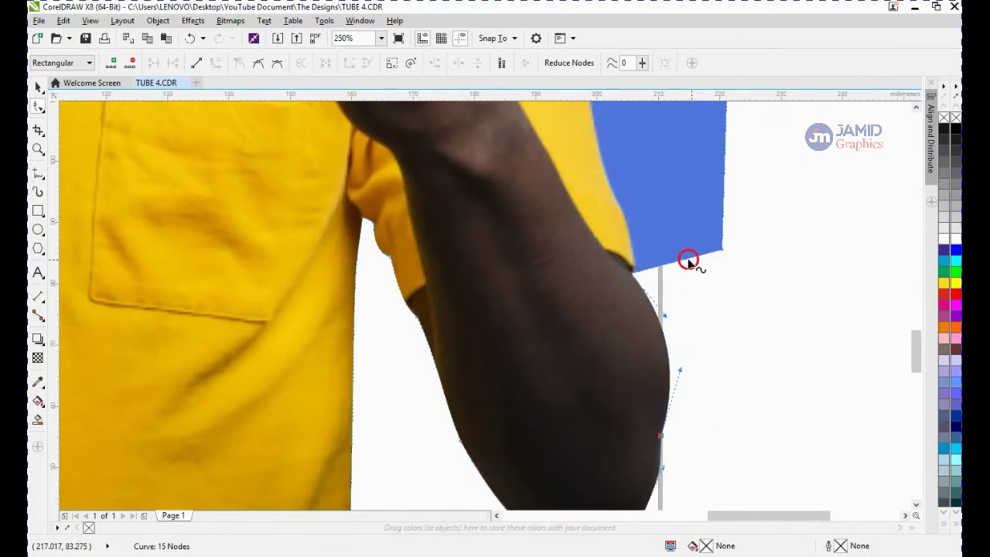
{"action": "double_click", "coordinate": [651, 268]}
{"action": "left_click_drag", "start_coordinate": [651, 269], "coordinate": [633, 266]}
{"action": "left_click_drag", "start_coordinate": [731, 249], "coordinate": [592, 198]}
{"action": "right_click", "coordinate": [597, 215]}
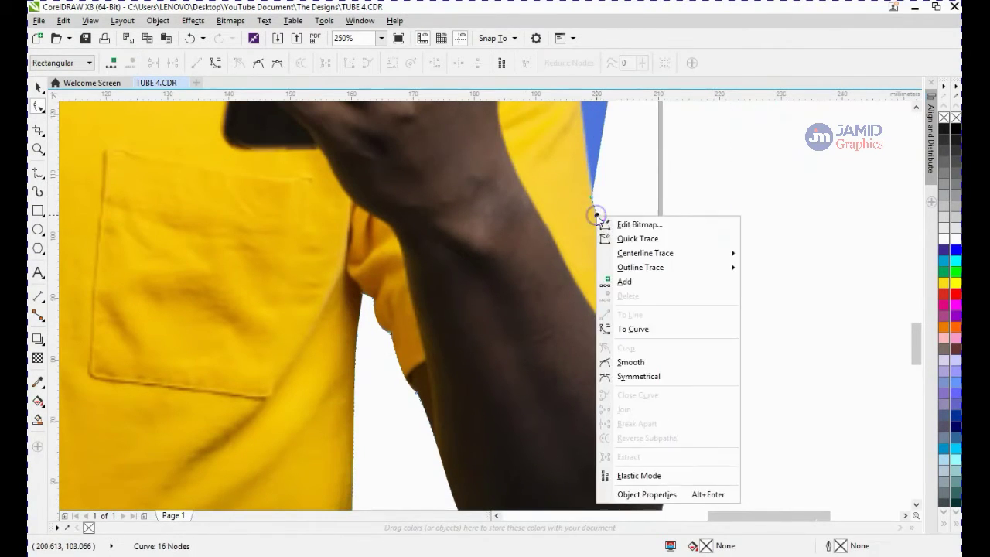
{"action": "left_click", "coordinate": [661, 329]}
{"action": "left_click_drag", "start_coordinate": [614, 254], "coordinate": [604, 249]}
Add a node on the right edge beside the hand and drag it onto the shirt's outline near the phone
{"action": "scroll", "coordinate": [604, 249], "scroll_direction": "down", "scroll_amount": 4}
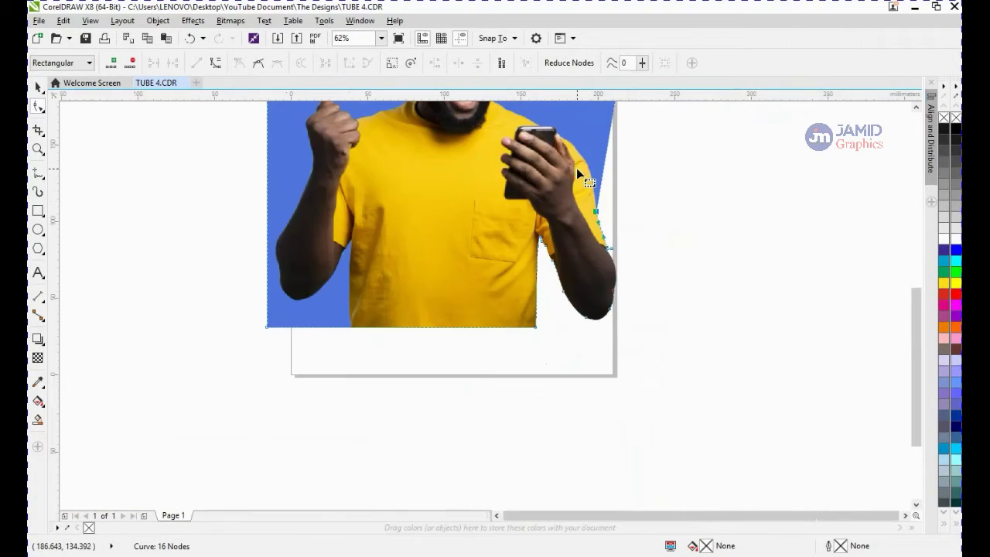
{"action": "scroll", "coordinate": [653, 326], "scroll_direction": "up", "scroll_amount": 3}
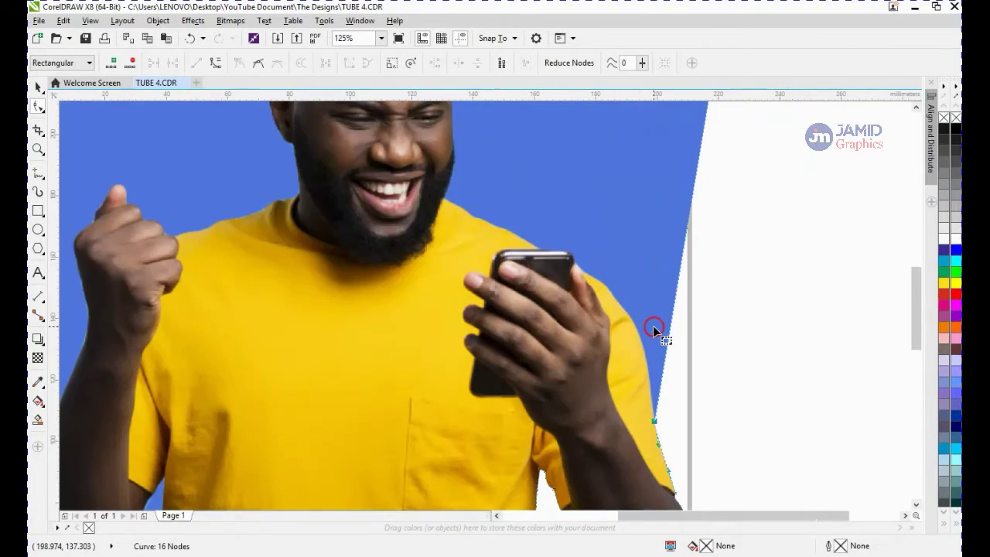
{"action": "scroll", "coordinate": [661, 386], "scroll_direction": "up", "scroll_amount": 2}
{"action": "double_click", "coordinate": [665, 348]}
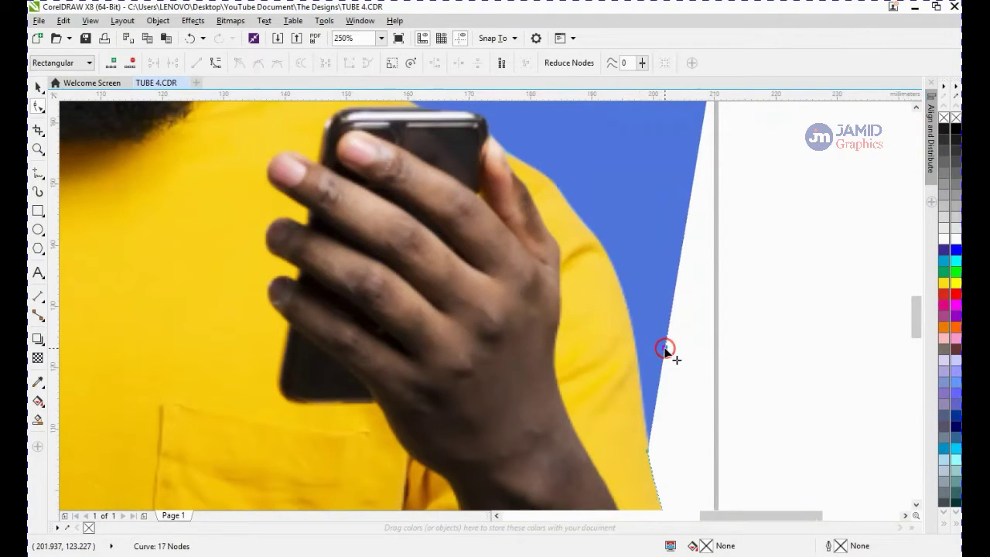
{"action": "left_click_drag", "start_coordinate": [588, 204], "coordinate": [559, 191]}
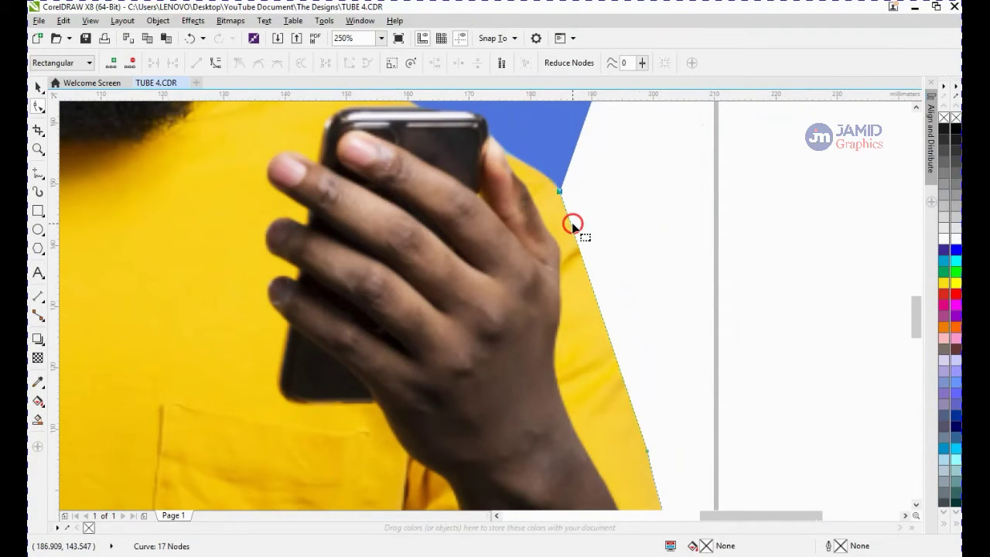
Convert the outline segment beside the hand to a curve and bend it along the sleeve's edge
{"action": "right_click", "coordinate": [569, 222]}
{"action": "left_click", "coordinate": [628, 336]}
{"action": "left_click_drag", "start_coordinate": [599, 301], "coordinate": [634, 340]}
{"action": "left_click_drag", "start_coordinate": [622, 254], "coordinate": [638, 268]}
{"action": "scroll", "coordinate": [638, 266], "scroll_direction": "down", "scroll_amount": 2}
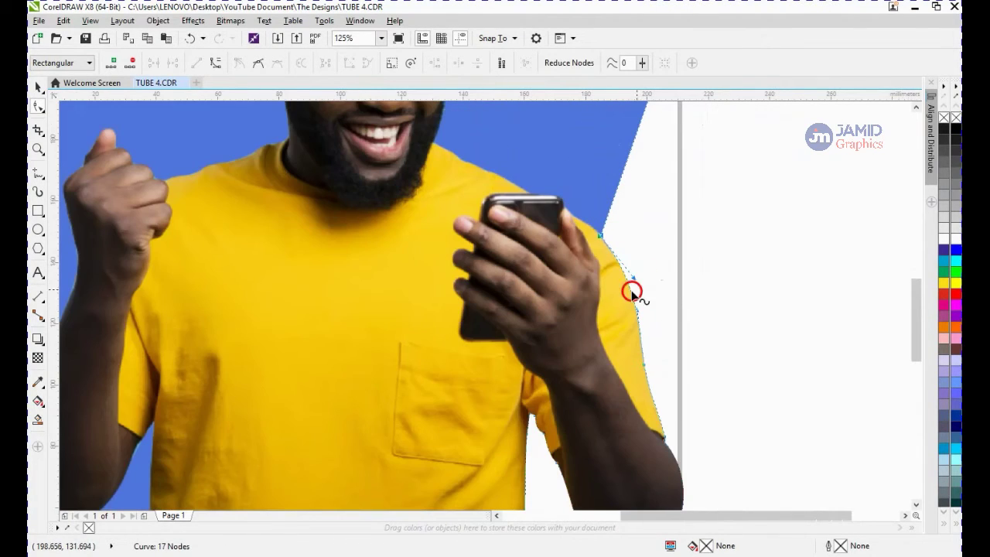
{"action": "scroll", "coordinate": [630, 289], "scroll_direction": "up", "scroll_amount": 2}
{"action": "left_click_drag", "start_coordinate": [631, 295], "coordinate": [643, 290]}
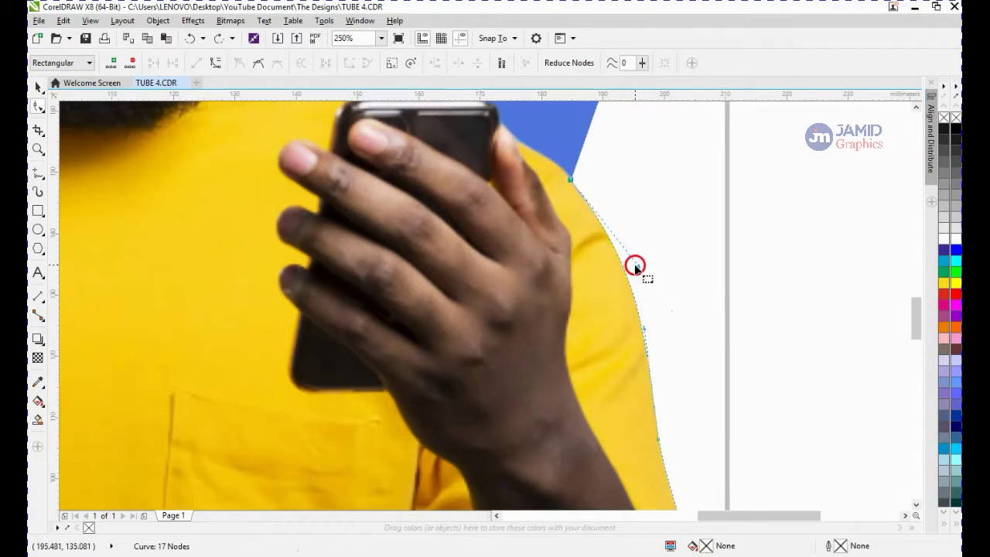
{"action": "scroll", "coordinate": [630, 267], "scroll_direction": "down", "scroll_amount": 2}
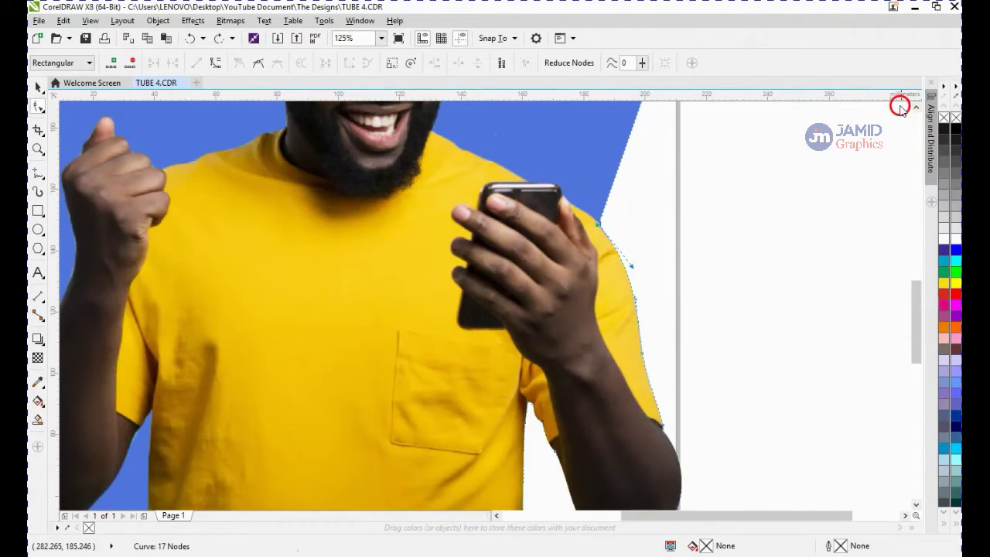
Add a node on the diagonal outline edge and move it to the phone's upper right corner
{"action": "left_click", "coordinate": [915, 107]}
{"action": "left_click", "coordinate": [916, 107]}
{"action": "scroll", "coordinate": [573, 281], "scroll_direction": "up", "scroll_amount": 1}
{"action": "left_click", "coordinate": [650, 255]}
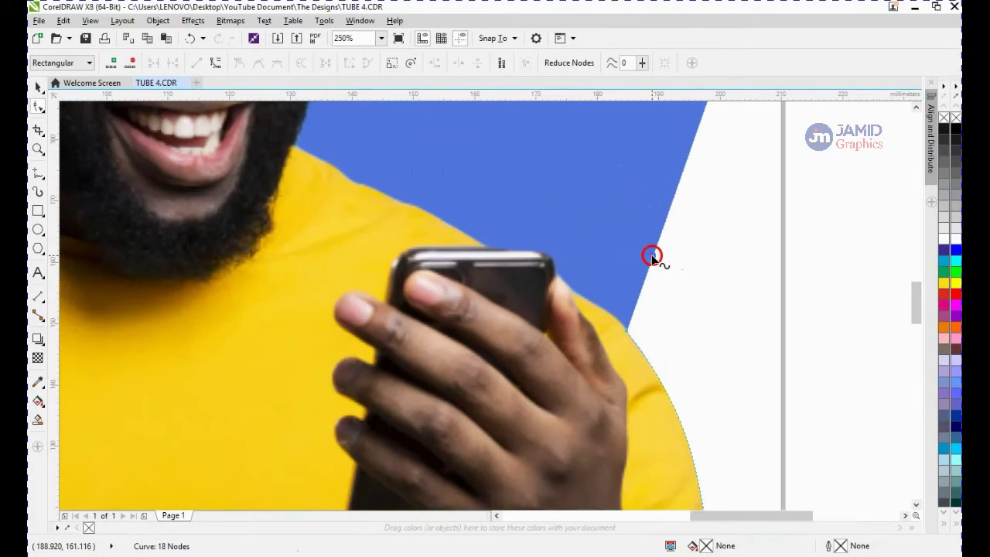
{"action": "left_click_drag", "start_coordinate": [650, 254], "coordinate": [558, 280]}
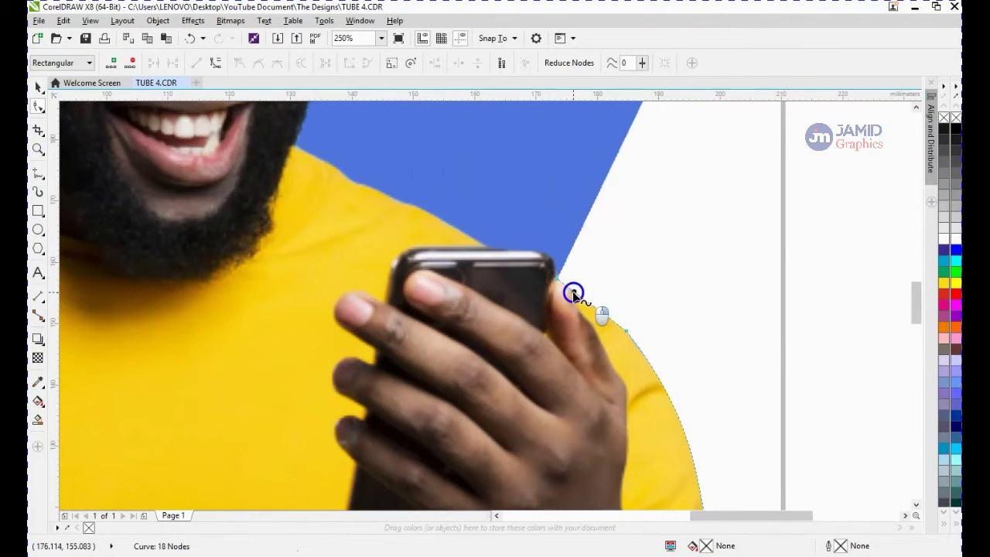
Curve the segment at the phone's corner and move the neighbouring nodes along the phone's top edge
{"action": "right_click", "coordinate": [575, 289]}
{"action": "left_click", "coordinate": [610, 132]}
{"action": "left_click_drag", "start_coordinate": [598, 312], "coordinate": [590, 303]}
{"action": "left_click", "coordinate": [576, 259]}
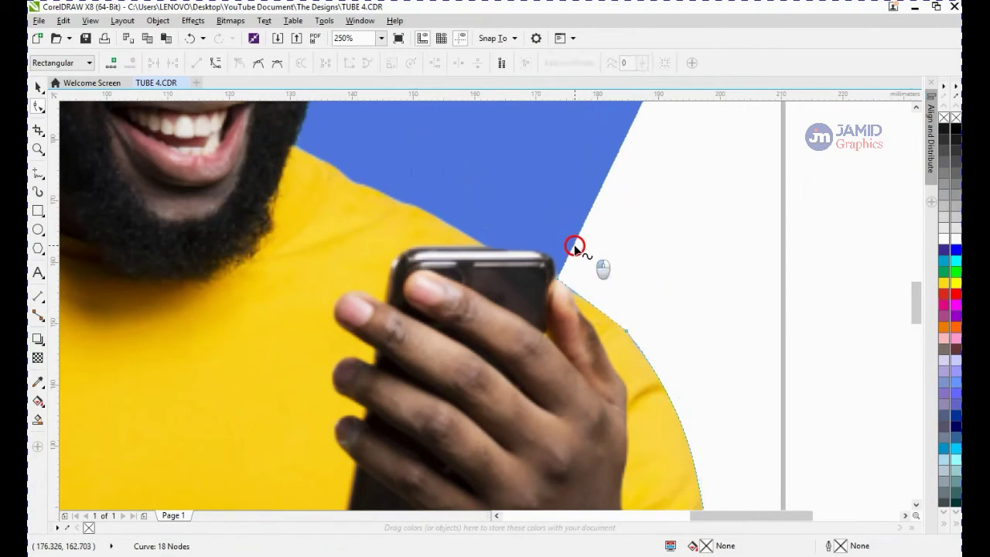
{"action": "left_click_drag", "start_coordinate": [574, 244], "coordinate": [511, 250]}
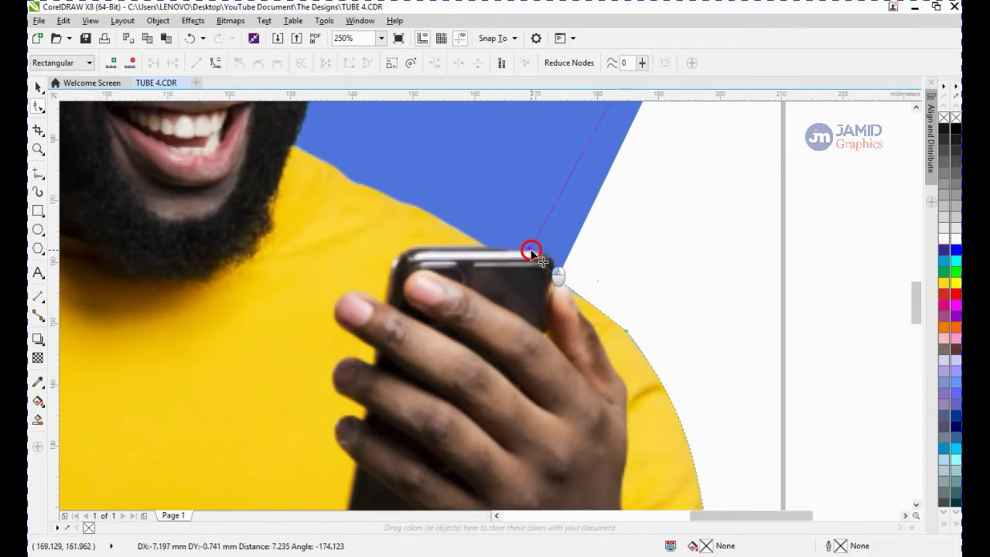
{"action": "left_click_drag", "start_coordinate": [534, 255], "coordinate": [556, 279]}
Convert the next segment to a curve and move its upper node onto the shoulder left of the phone
{"action": "right_click", "coordinate": [542, 263]}
{"action": "left_click", "coordinate": [593, 378]}
{"action": "left_click", "coordinate": [557, 277]}
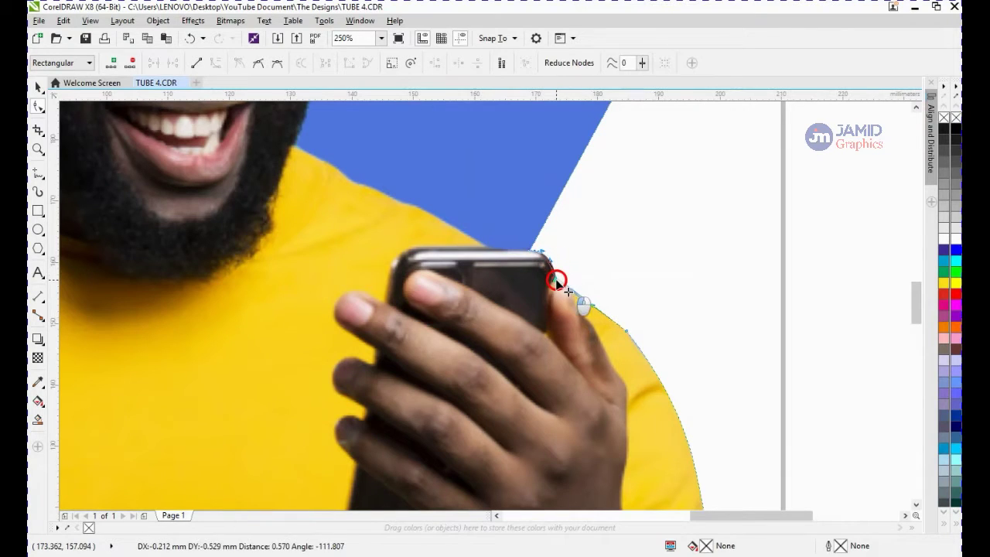
{"action": "left_click_drag", "start_coordinate": [539, 207], "coordinate": [348, 183]}
Add a node on the shoulder segment, convert it to a curve and bend it along the shirt's shoulder
{"action": "double_click", "coordinate": [493, 234]}
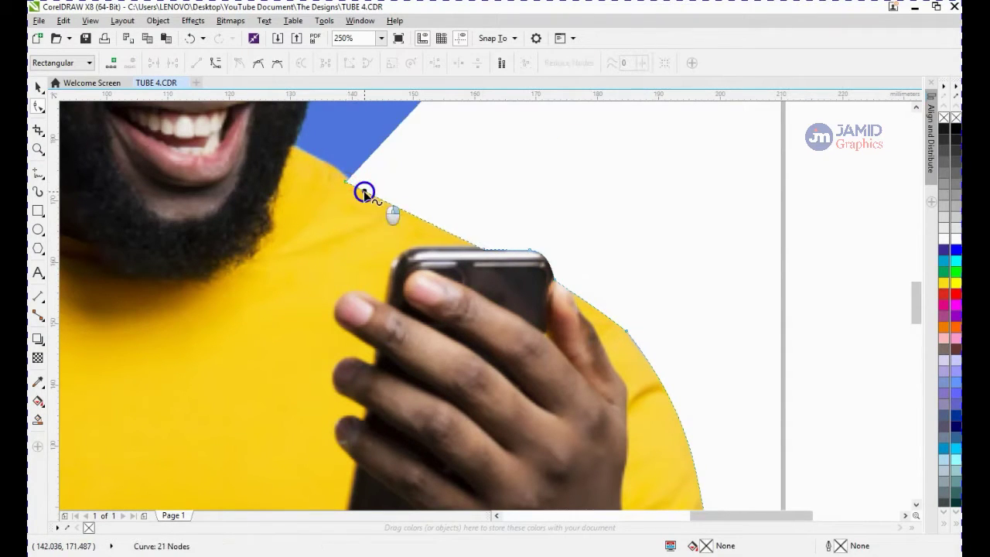
{"action": "right_click", "coordinate": [363, 191]}
{"action": "left_click", "coordinate": [433, 306]}
{"action": "left_click", "coordinate": [433, 220]}
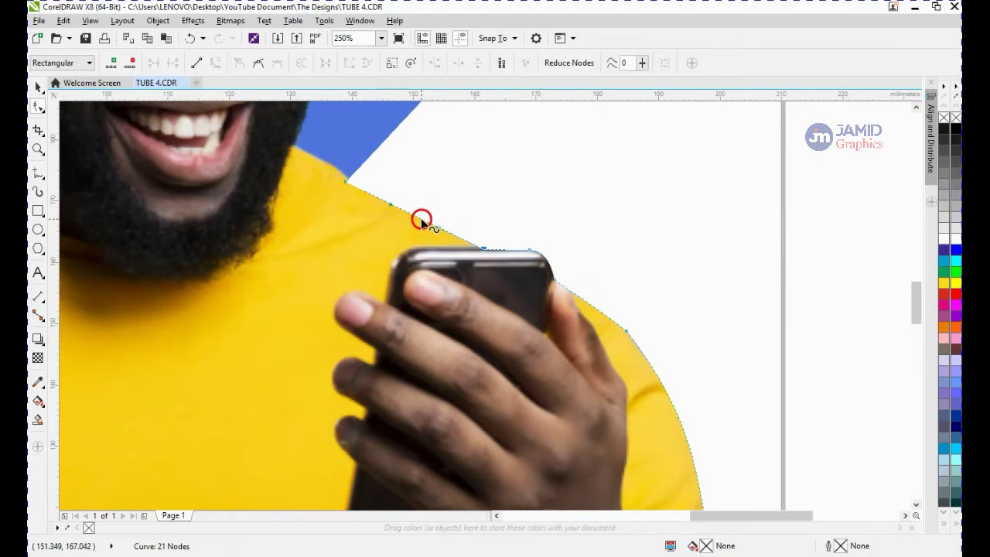
{"action": "mouse_move", "coordinate": [421, 220]}
{"action": "left_mouse_down"}
{"action": "mouse_move", "coordinate": [436, 186]}
{"action": "mouse_move", "coordinate": [427, 214]}
{"action": "left_mouse_up"}
Add a node where the shoulder meets the neck and move it up along the beard's edge
{"action": "scroll", "coordinate": [427, 214], "scroll_direction": "down", "scroll_amount": 2}
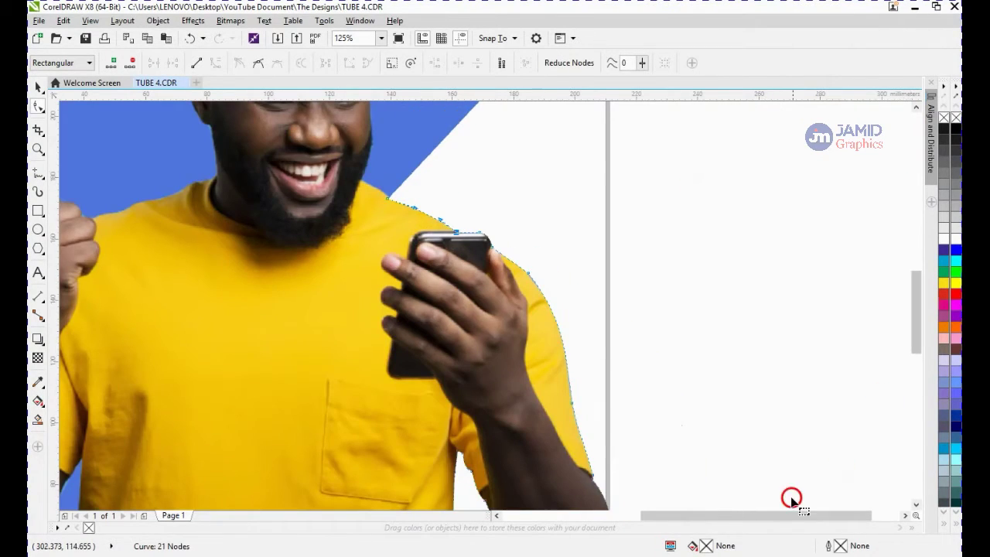
{"action": "left_click_drag", "start_coordinate": [774, 516], "coordinate": [739, 517]}
{"action": "scroll", "coordinate": [484, 179], "scroll_direction": "up", "scroll_amount": 2}
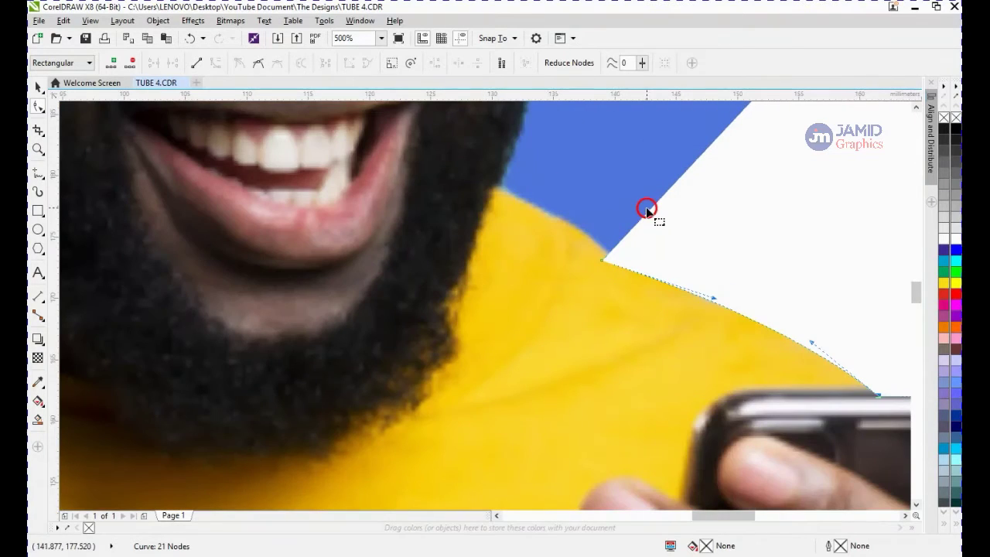
{"action": "double_click", "coordinate": [647, 212]}
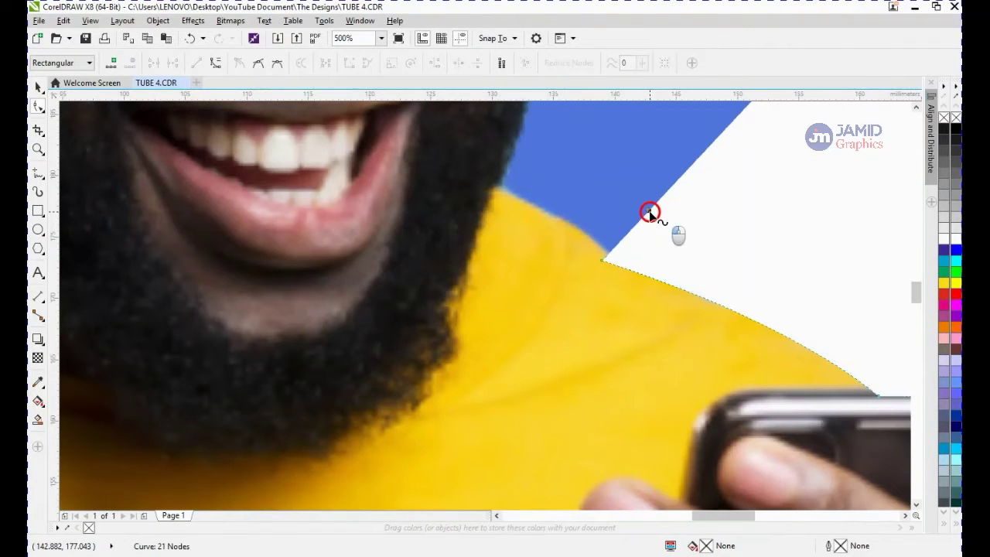
{"action": "left_click_drag", "start_coordinate": [513, 199], "coordinate": [514, 166]}
Add another node along the cheek and move the outline up the side of the face
{"action": "scroll", "coordinate": [491, 192], "scroll_direction": "down", "scroll_amount": 1}
{"action": "right_click", "coordinate": [508, 194]}
{"action": "left_click", "coordinate": [550, 308]}
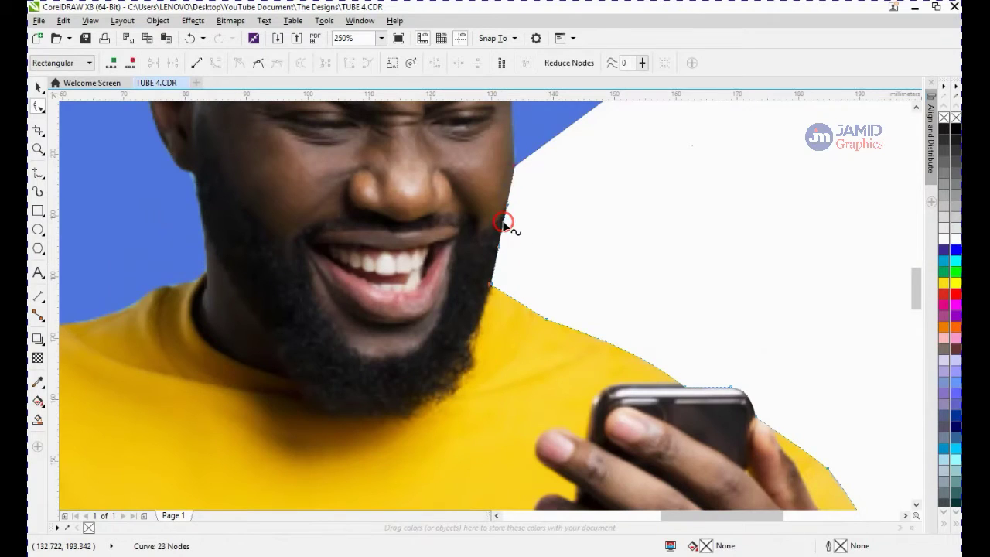
{"action": "mouse_move", "coordinate": [503, 225]}
{"action": "left_mouse_down"}
{"action": "mouse_move", "coordinate": [535, 236]}
{"action": "mouse_move", "coordinate": [511, 226]}
{"action": "left_mouse_up"}
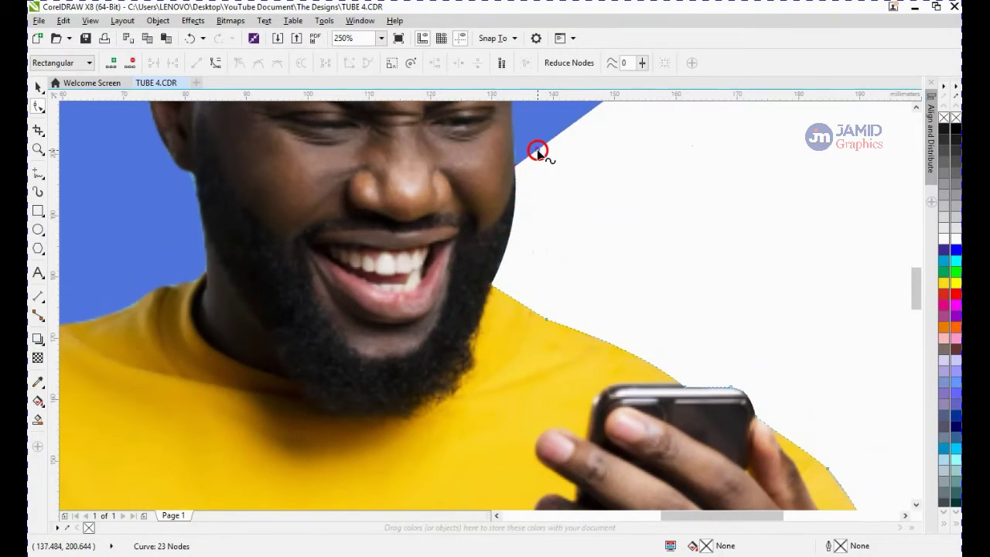
{"action": "scroll", "coordinate": [501, 91], "scroll_direction": "up", "scroll_amount": 1}
{"action": "left_click_drag", "start_coordinate": [500, 87], "coordinate": [507, 158]}
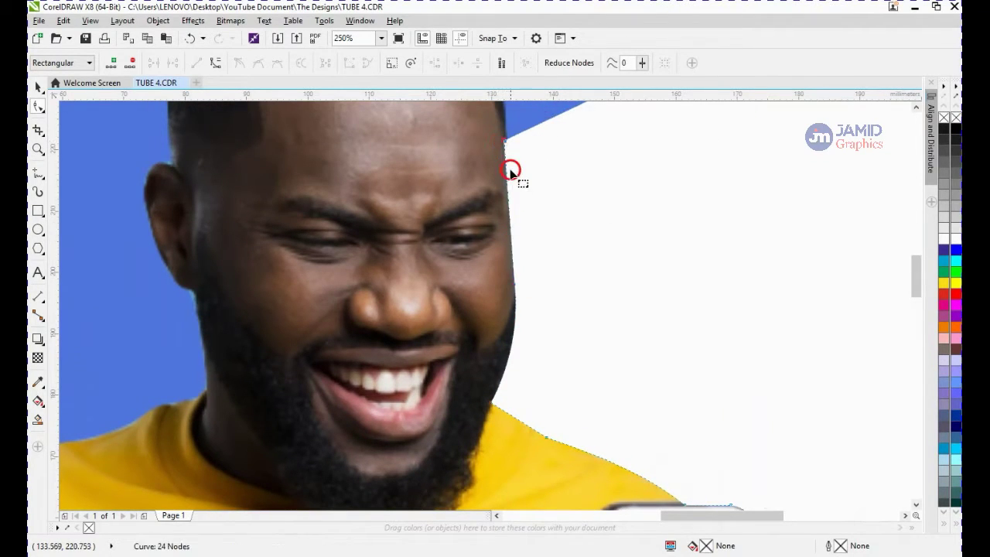
Convert the face-side segment to a curve and fine-tune its handles to follow the cheek
{"action": "scroll", "coordinate": [540, 252], "scroll_direction": "down", "scroll_amount": 2}
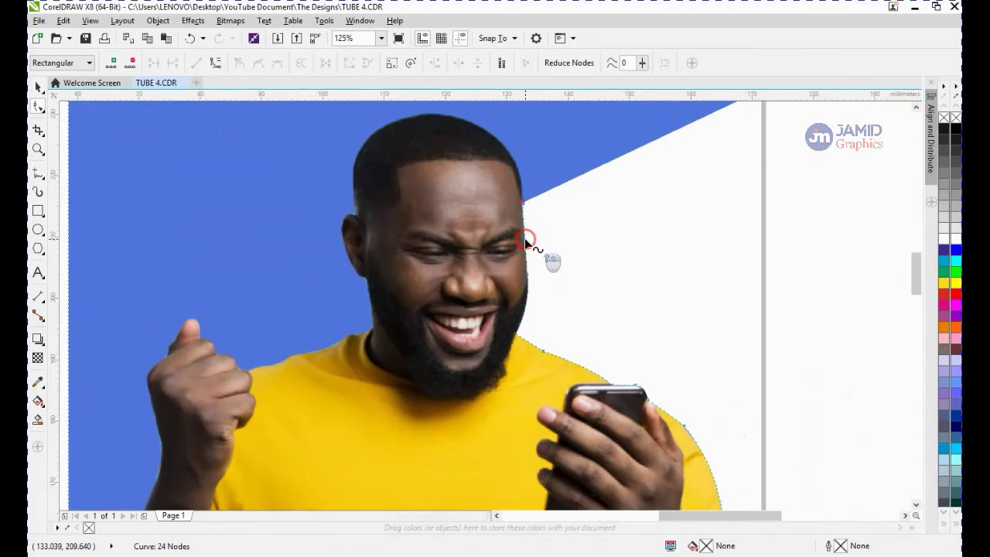
{"action": "scroll", "coordinate": [524, 238], "scroll_direction": "up", "scroll_amount": 2}
{"action": "scroll", "coordinate": [525, 238], "scroll_direction": "down", "scroll_amount": 1}
{"action": "right_click", "coordinate": [525, 236]}
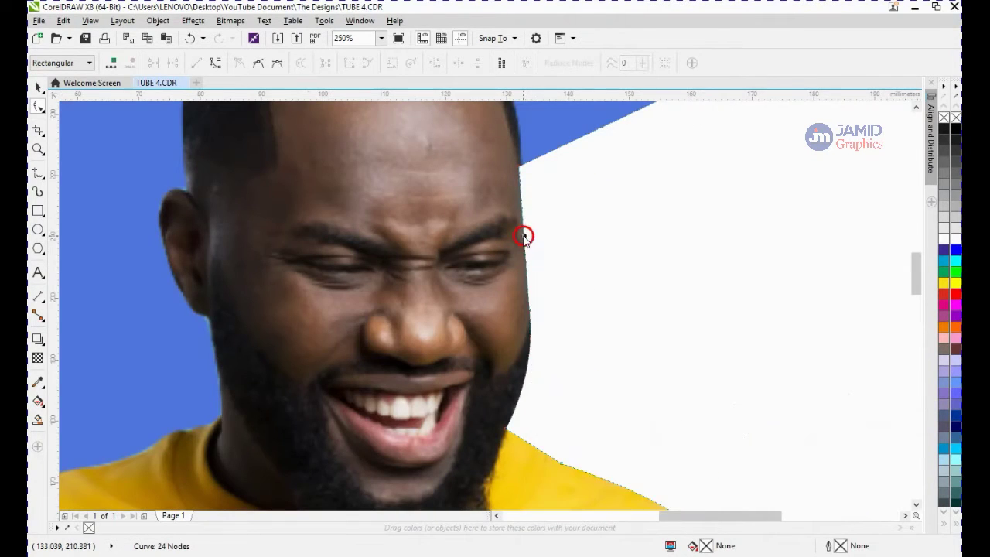
{"action": "left_click", "coordinate": [581, 348]}
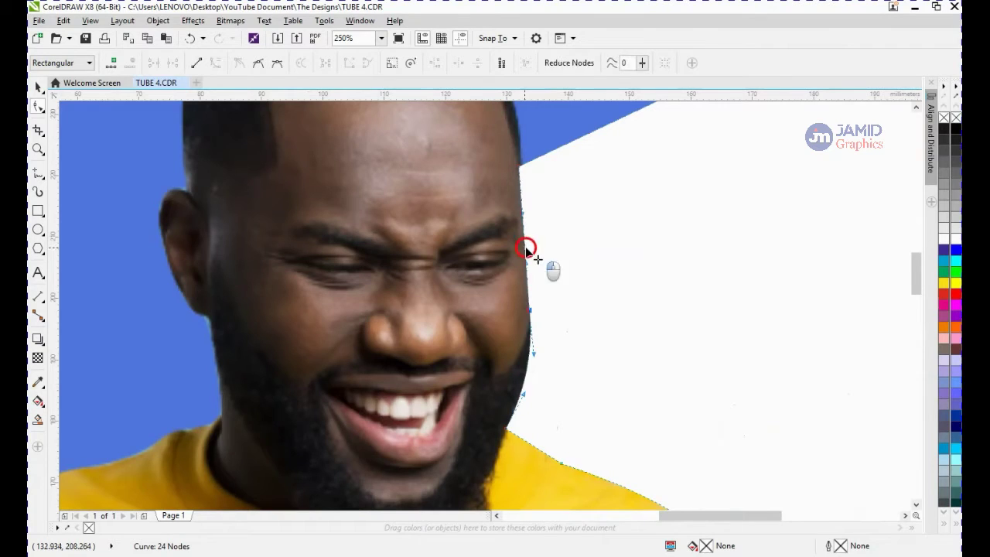
{"action": "mouse_move", "coordinate": [530, 250]}
{"action": "left_mouse_down"}
{"action": "mouse_move", "coordinate": [539, 245]}
{"action": "mouse_move", "coordinate": [526, 249]}
{"action": "left_mouse_up"}
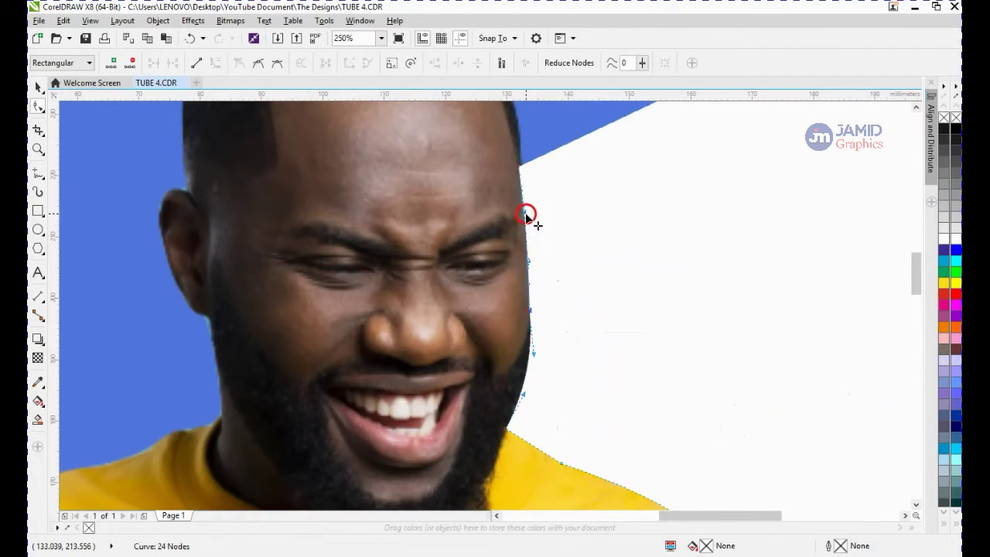
{"action": "left_click_drag", "start_coordinate": [527, 214], "coordinate": [523, 214]}
{"action": "left_click_drag", "start_coordinate": [530, 261], "coordinate": [532, 260]}
Add a node, move it to the top of the head, and curve the segment along the head's right side
{"action": "double_click", "coordinate": [548, 154]}
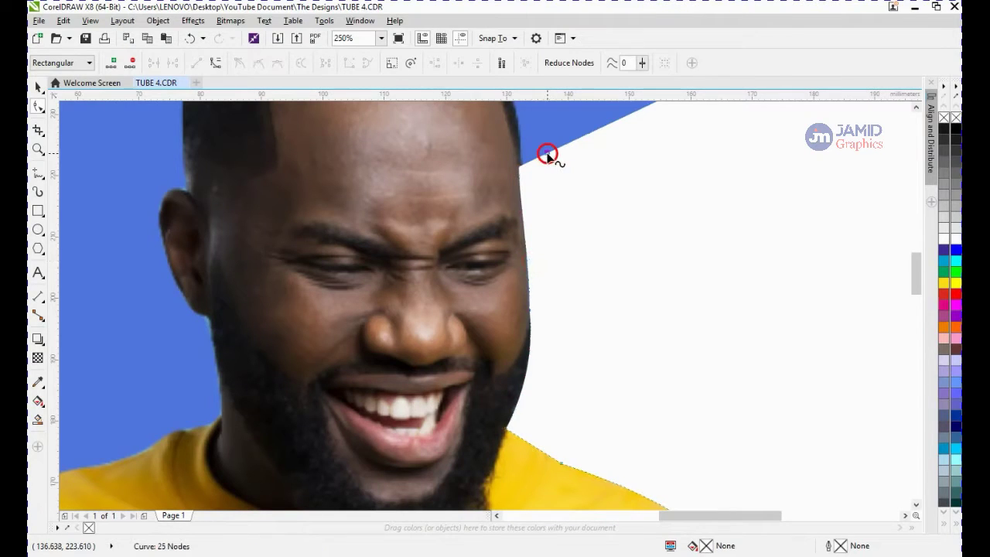
{"action": "left_click_drag", "start_coordinate": [548, 154], "coordinate": [402, 162]}
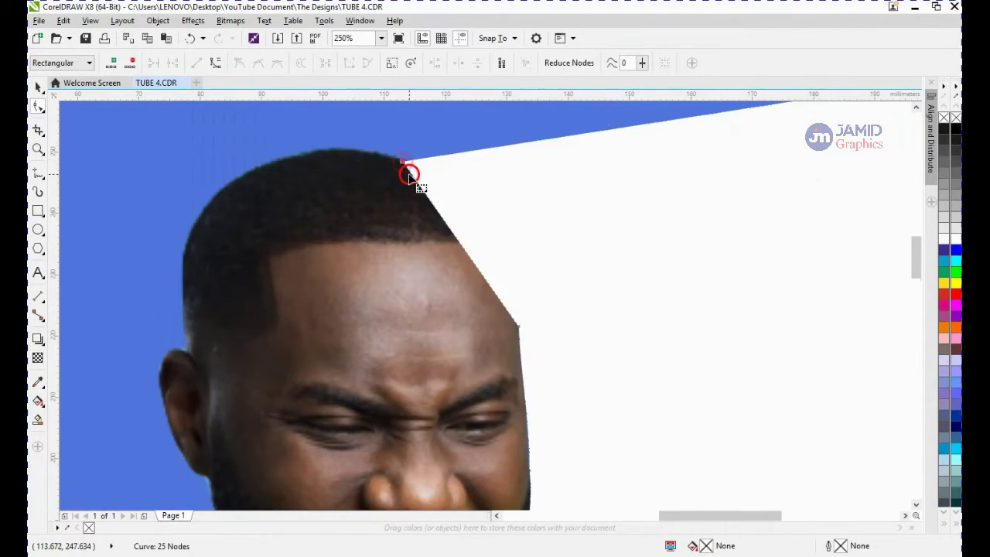
{"action": "right_click", "coordinate": [412, 178]}
{"action": "left_click", "coordinate": [453, 283]}
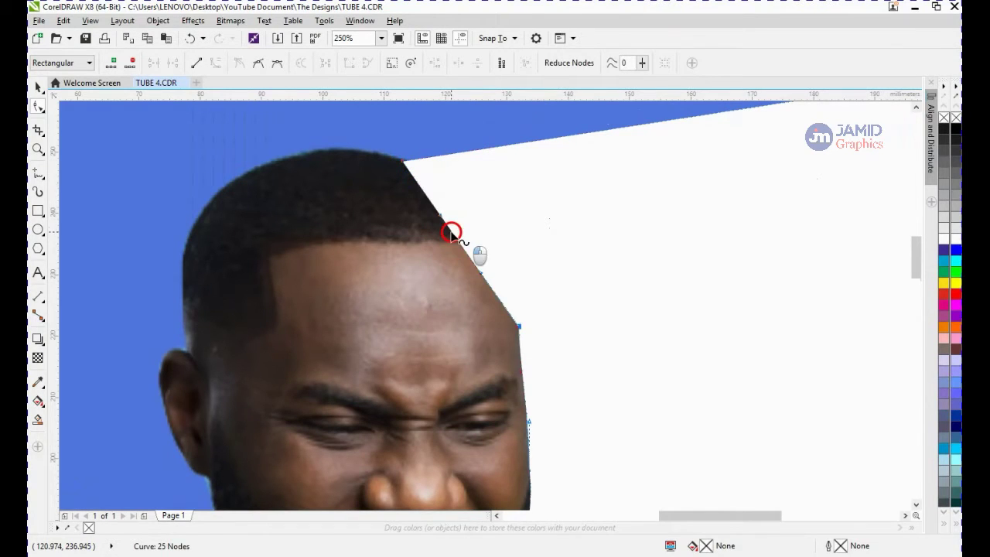
{"action": "left_click_drag", "start_coordinate": [454, 230], "coordinate": [488, 220]}
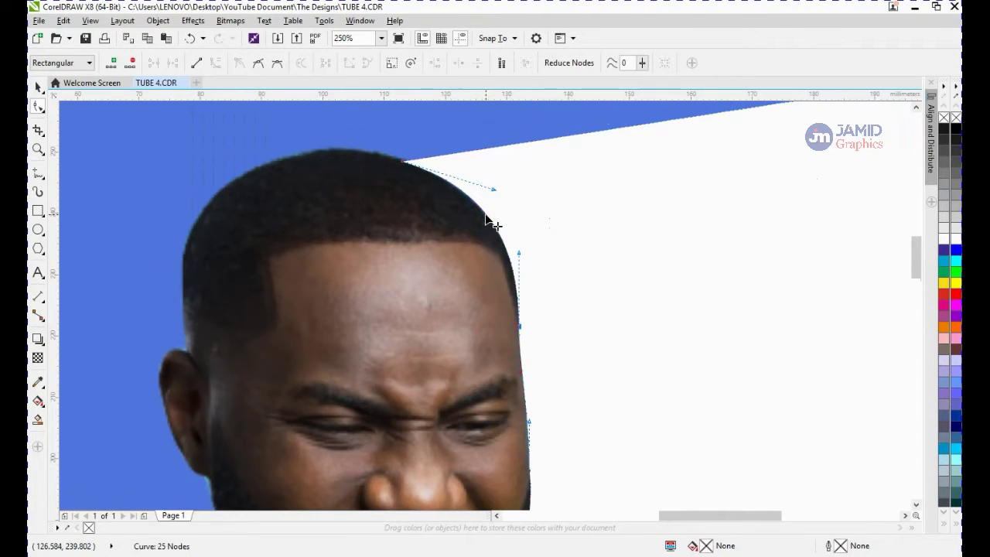
Move the outline's upper right corner nodes across to the left side of the head
{"action": "left_click", "coordinate": [517, 151]}
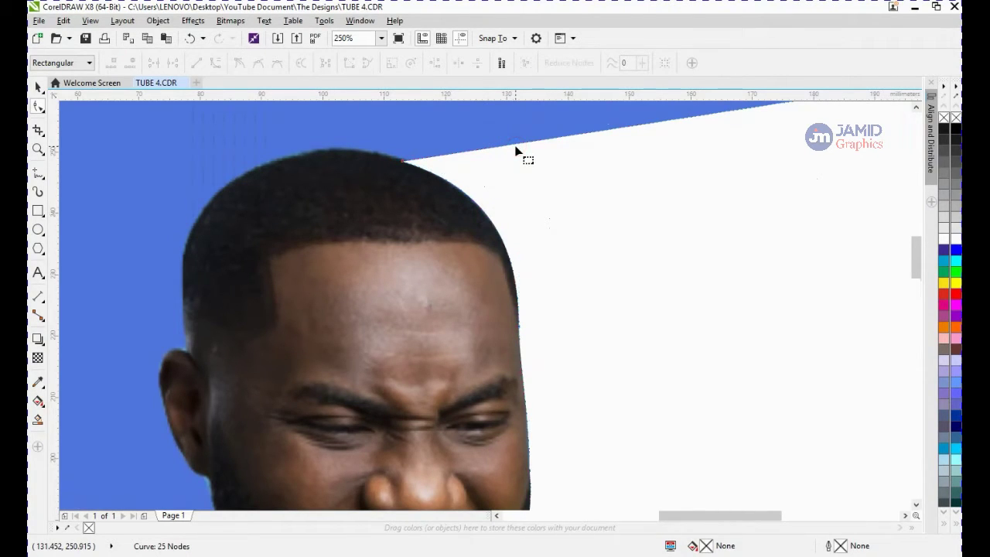
{"action": "left_click_drag", "start_coordinate": [515, 147], "coordinate": [200, 213]}
{"action": "scroll", "coordinate": [213, 217], "scroll_direction": "down", "scroll_amount": 1}
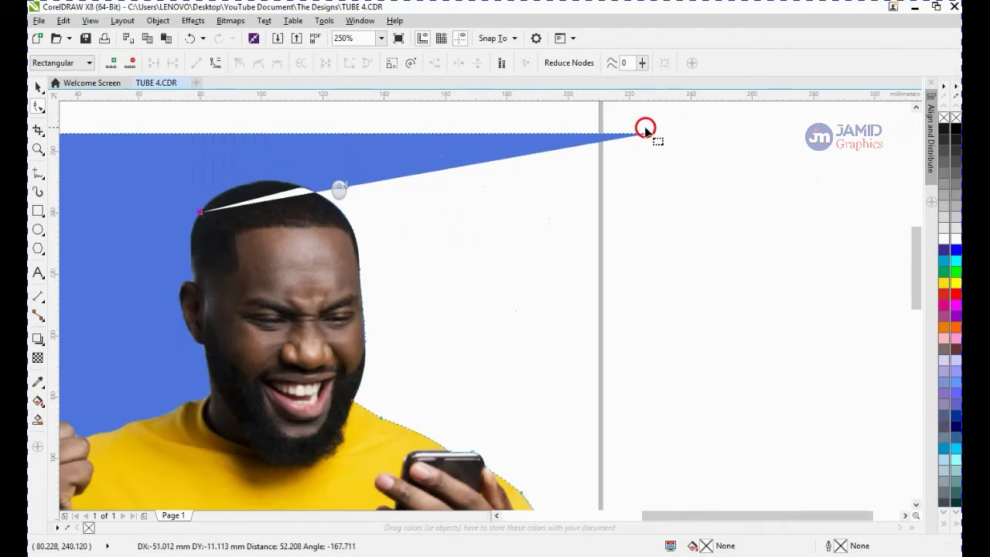
{"action": "left_click_drag", "start_coordinate": [646, 134], "coordinate": [178, 218]}
{"action": "scroll", "coordinate": [244, 199], "scroll_direction": "up", "scroll_amount": 1}
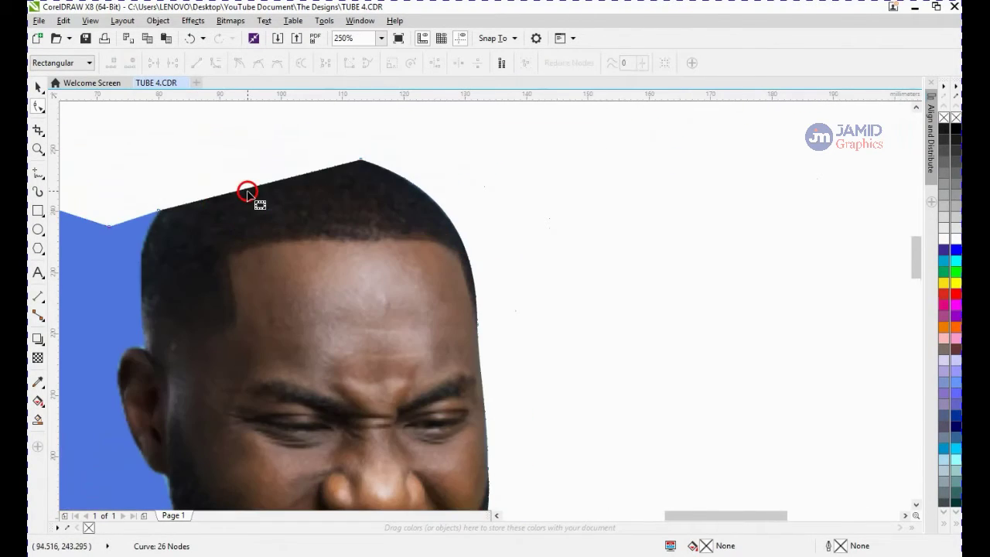
Curve the segment over the top of the head and move the left node down beside the ear
{"action": "right_click", "coordinate": [247, 192]}
{"action": "left_click", "coordinate": [293, 316]}
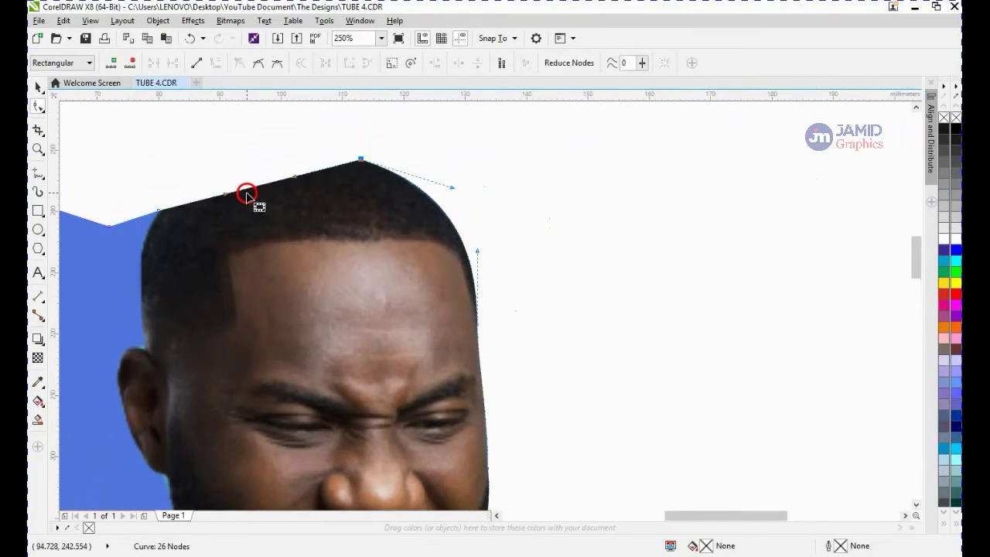
{"action": "left_click_drag", "start_coordinate": [247, 193], "coordinate": [242, 161]}
{"action": "left_click_drag", "start_coordinate": [130, 310], "coordinate": [146, 348]}
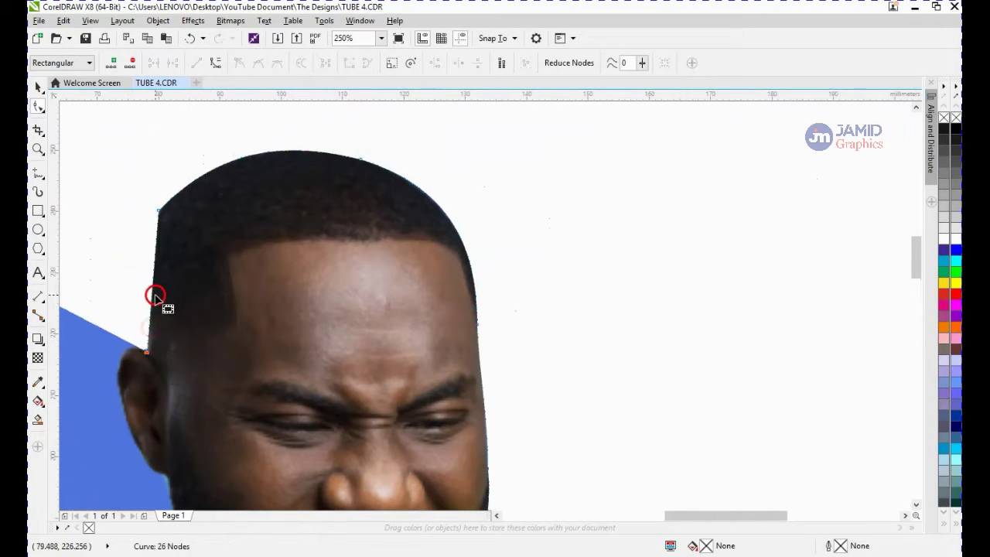
Convert the segment on the left side of the head to a curve and fit it to the hairline
{"action": "right_click", "coordinate": [154, 285]}
{"action": "left_click", "coordinate": [204, 383]}
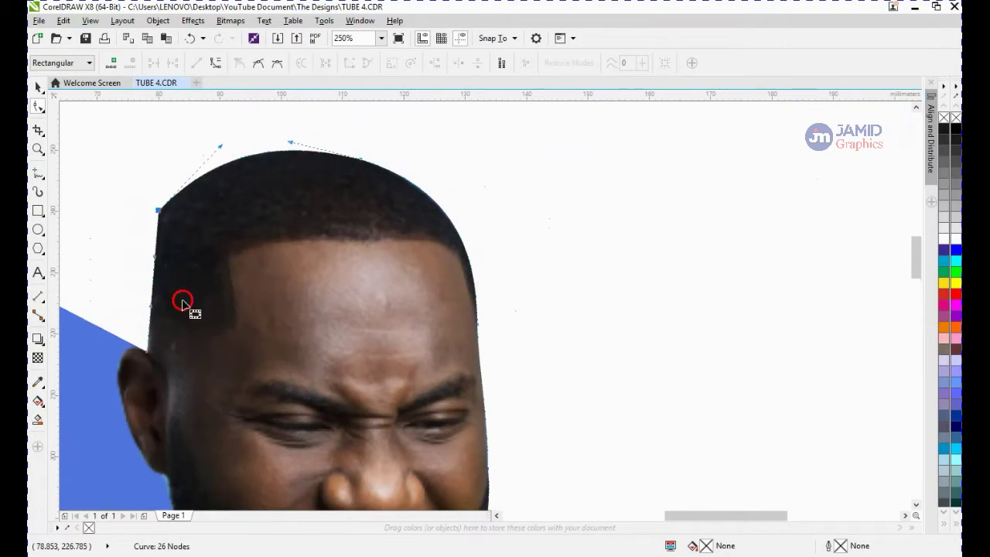
{"action": "left_click", "coordinate": [145, 280]}
{"action": "mouse_move", "coordinate": [144, 281]}
{"action": "left_mouse_down"}
{"action": "mouse_move", "coordinate": [124, 276]}
{"action": "mouse_move", "coordinate": [144, 269]}
{"action": "left_mouse_up"}
{"action": "scroll", "coordinate": [145, 269], "scroll_direction": "down", "scroll_amount": 5}
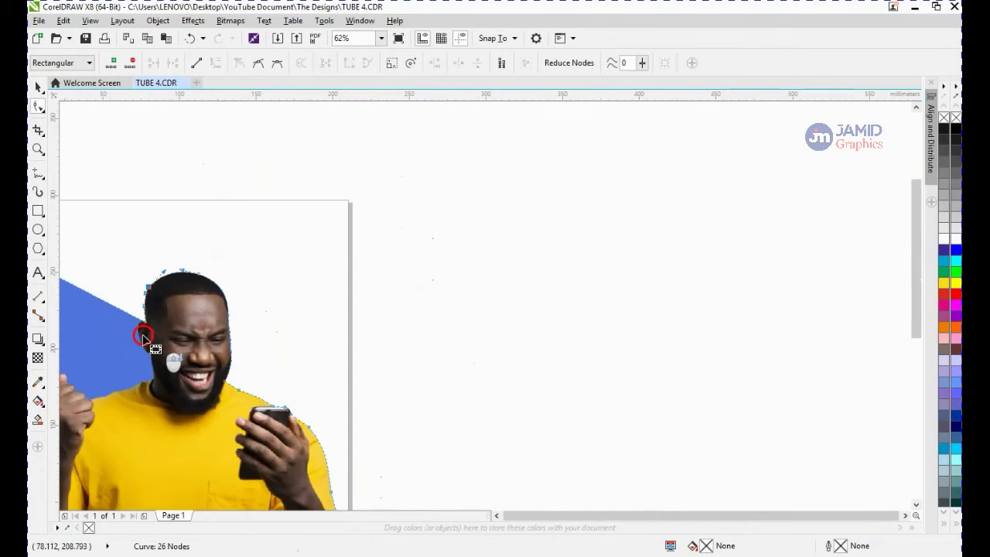
Move the diagonal background edge's end down to the ear on the left of the head
{"action": "left_click", "coordinate": [502, 517]}
{"action": "key", "text": "F4"}
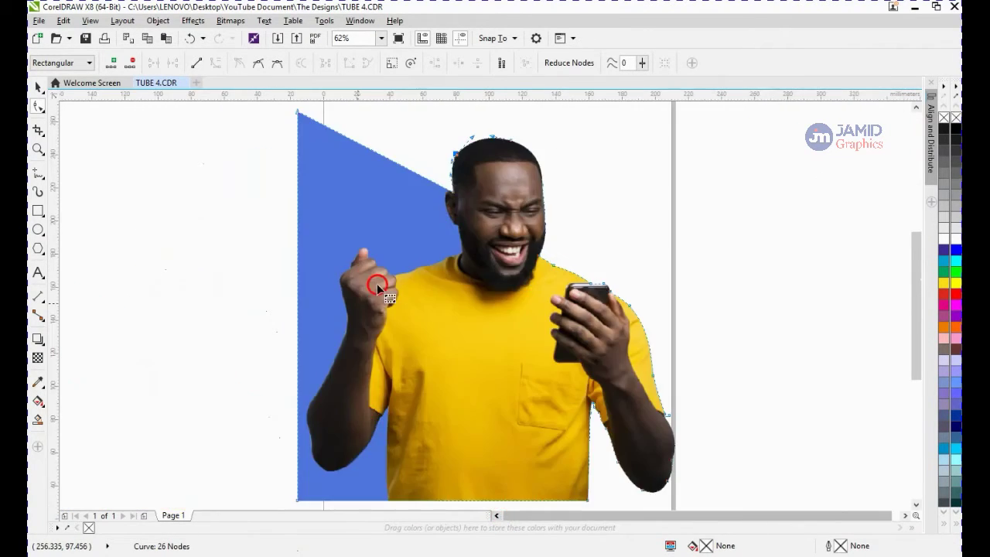
{"action": "scroll", "coordinate": [437, 186], "scroll_direction": "up", "scroll_amount": 1}
{"action": "scroll", "coordinate": [438, 199], "scroll_direction": "up", "scroll_amount": 1}
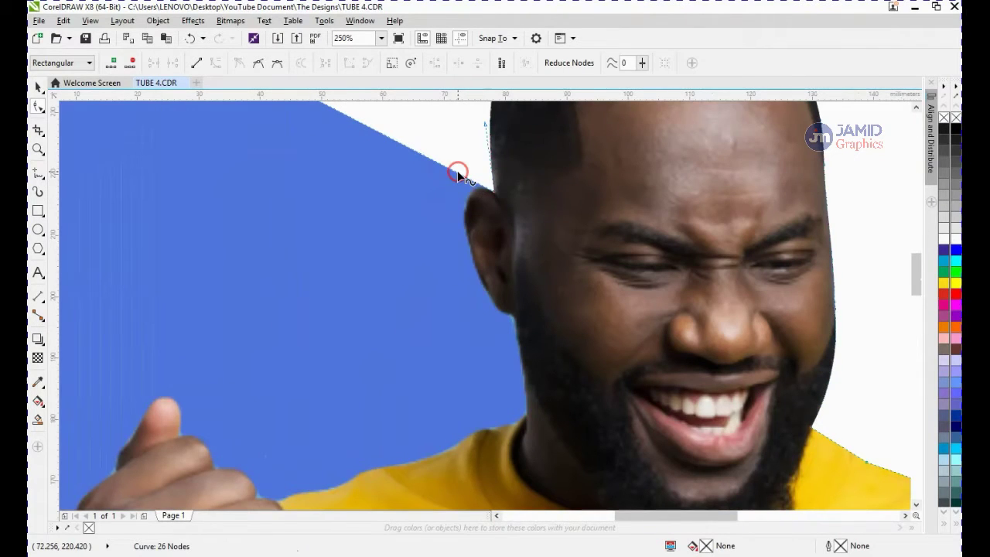
{"action": "left_click_drag", "start_coordinate": [465, 235], "coordinate": [494, 301]}
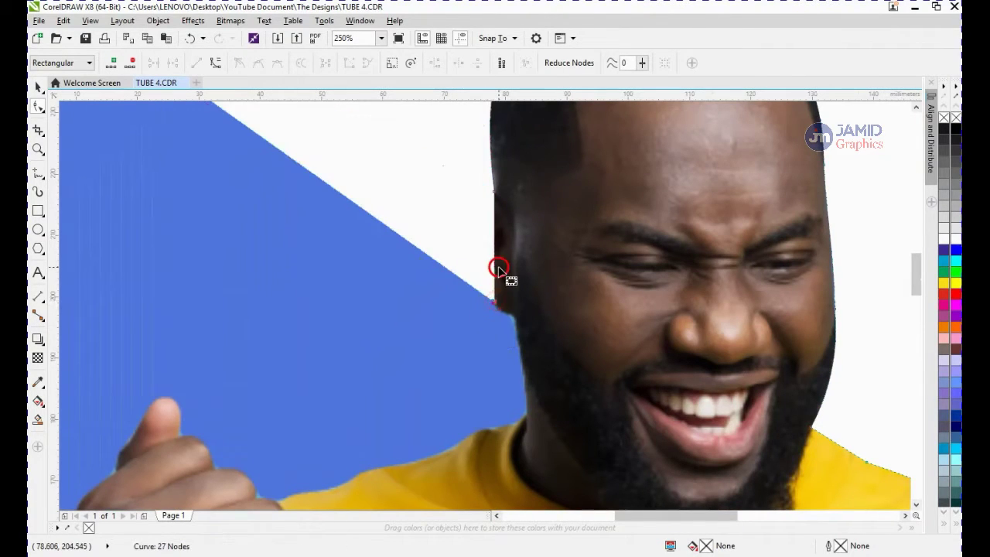
Convert the outline segment beside the ear to a curve
{"action": "right_click", "coordinate": [495, 263]}
{"action": "left_click", "coordinate": [492, 252]}
{"action": "right_click", "coordinate": [493, 252]}
{"action": "left_click", "coordinate": [535, 380]}
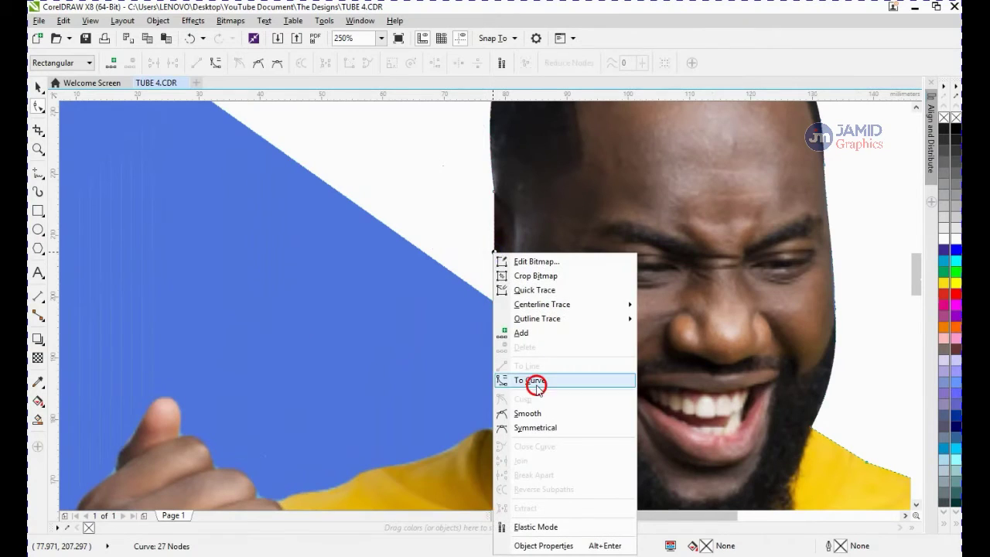
Bend the curve beside the ear and add a node below it, dragging it down-left into the background
{"action": "left_click_drag", "start_coordinate": [495, 248], "coordinate": [460, 279]}
{"action": "double_click", "coordinate": [511, 329]}
{"action": "left_click_drag", "start_coordinate": [511, 329], "coordinate": [478, 349]}
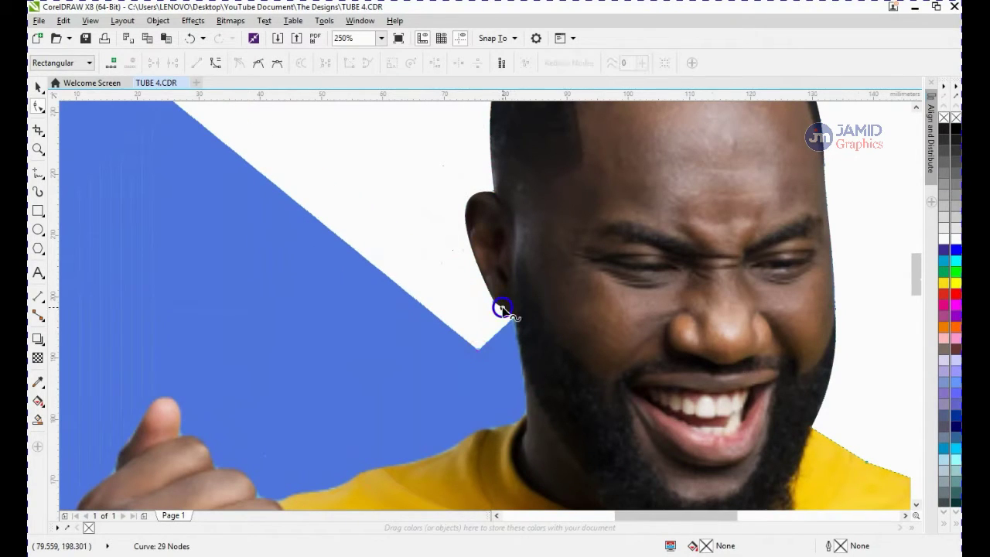
Convert the segment under the ear to a curve and bend it along the jaw
{"action": "right_click", "coordinate": [502, 307]}
{"action": "left_click", "coordinate": [536, 132]}
{"action": "left_click_drag", "start_coordinate": [505, 309], "coordinate": [495, 338]}
{"action": "scroll", "coordinate": [501, 322], "scroll_direction": "up", "scroll_amount": 2}
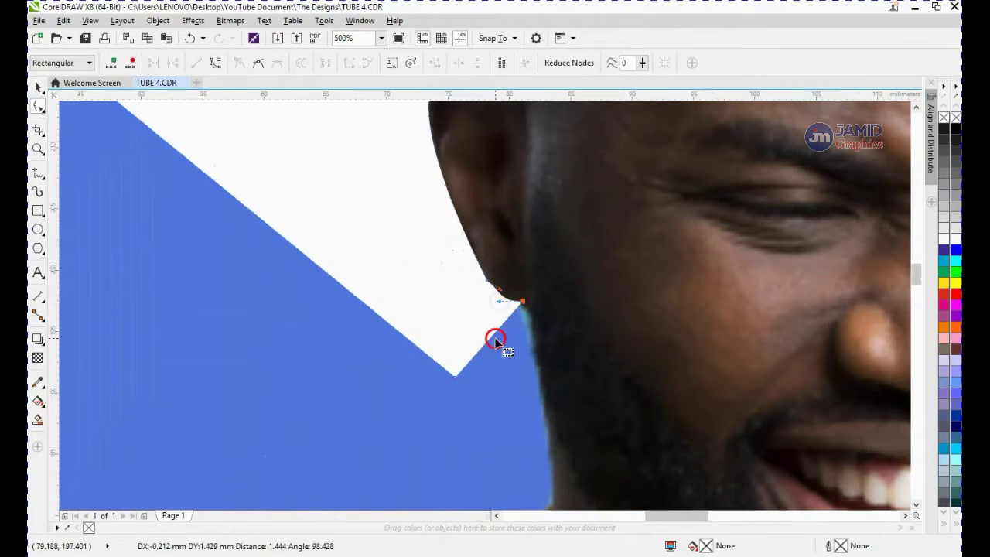
Move the lower node onto the beard edge and convert the segment there to a curve fitted to the jaw
{"action": "scroll", "coordinate": [453, 383], "scroll_direction": "down", "scroll_amount": 2}
{"action": "left_click_drag", "start_coordinate": [482, 434], "coordinate": [503, 445]}
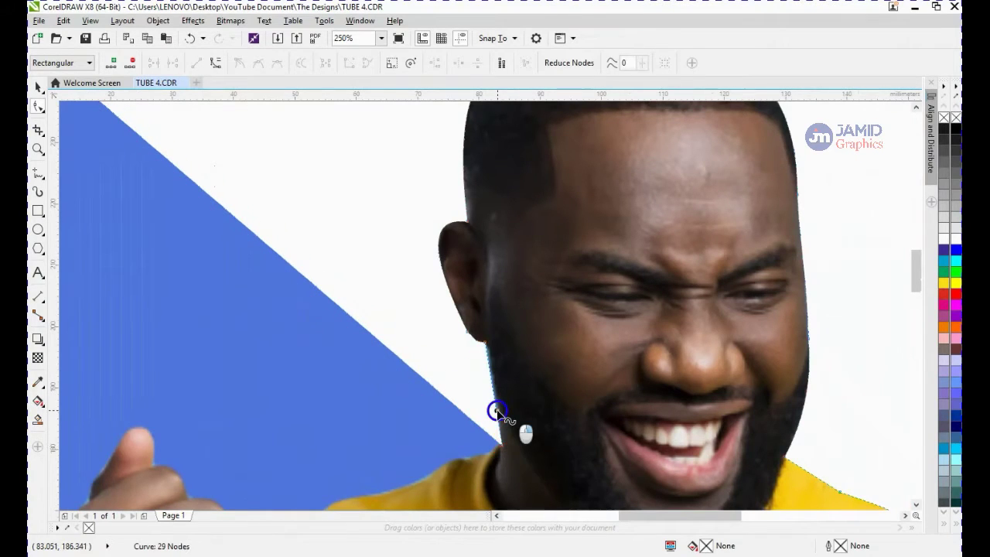
{"action": "right_click", "coordinate": [497, 411]}
{"action": "left_click", "coordinate": [549, 231]}
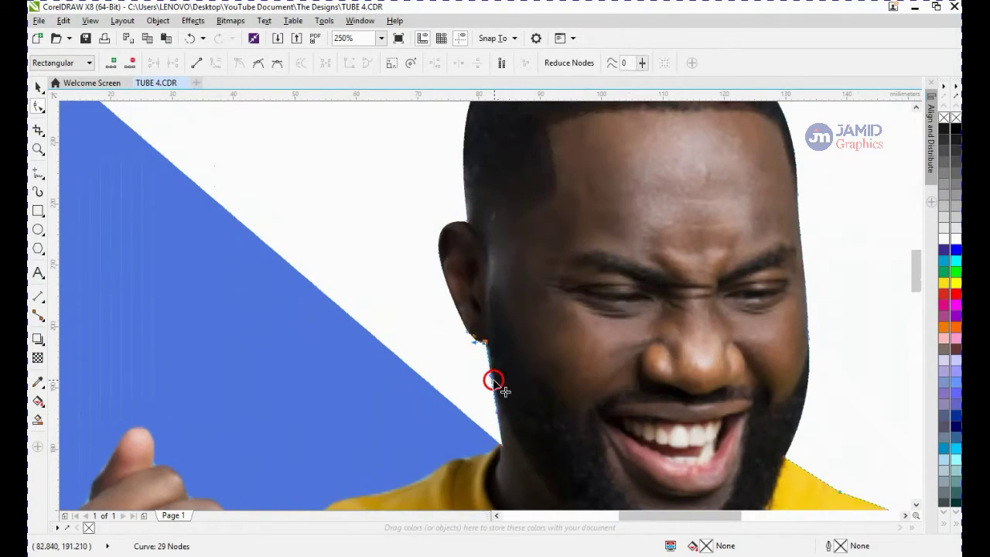
{"action": "left_click_drag", "start_coordinate": [494, 381], "coordinate": [498, 375]}
Add a node where the beard meets the collar and curve the segment to follow the neck
{"action": "scroll", "coordinate": [498, 375], "scroll_direction": "down", "scroll_amount": 3}
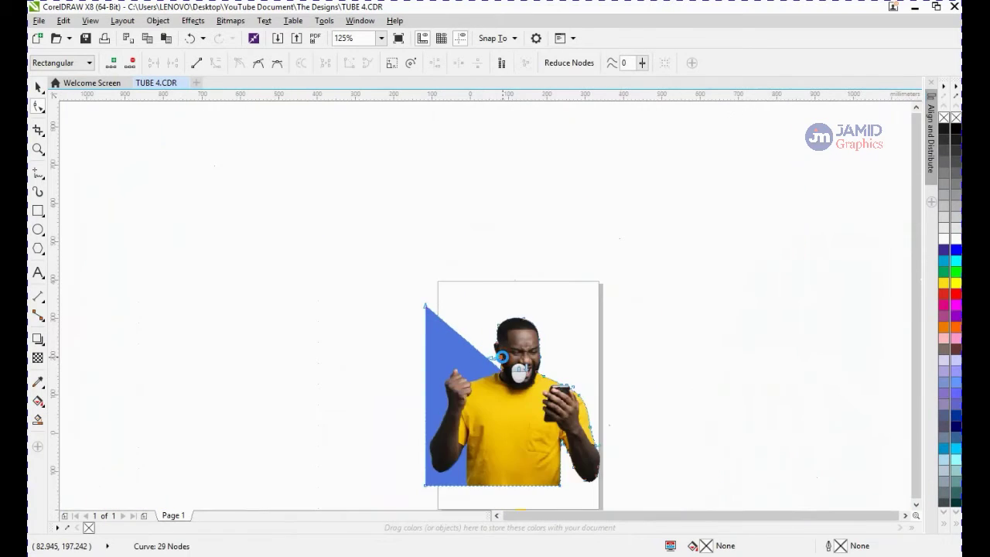
{"action": "scroll", "coordinate": [502, 356], "scroll_direction": "down", "scroll_amount": 2}
{"action": "scroll", "coordinate": [506, 354], "scroll_direction": "up", "scroll_amount": 6}
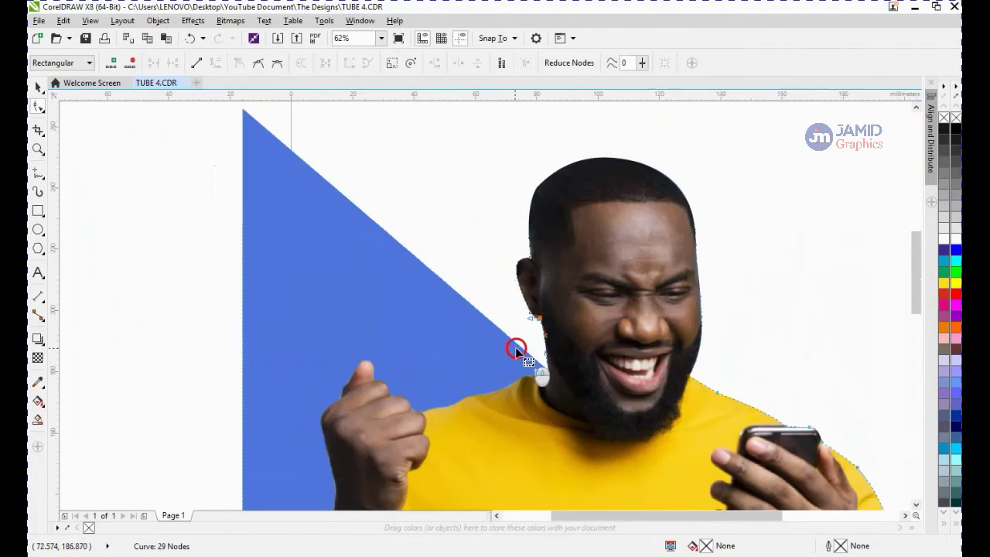
{"action": "double_click", "coordinate": [518, 350]}
{"action": "left_click_drag", "start_coordinate": [475, 417], "coordinate": [515, 381]}
{"action": "right_click", "coordinate": [516, 381]}
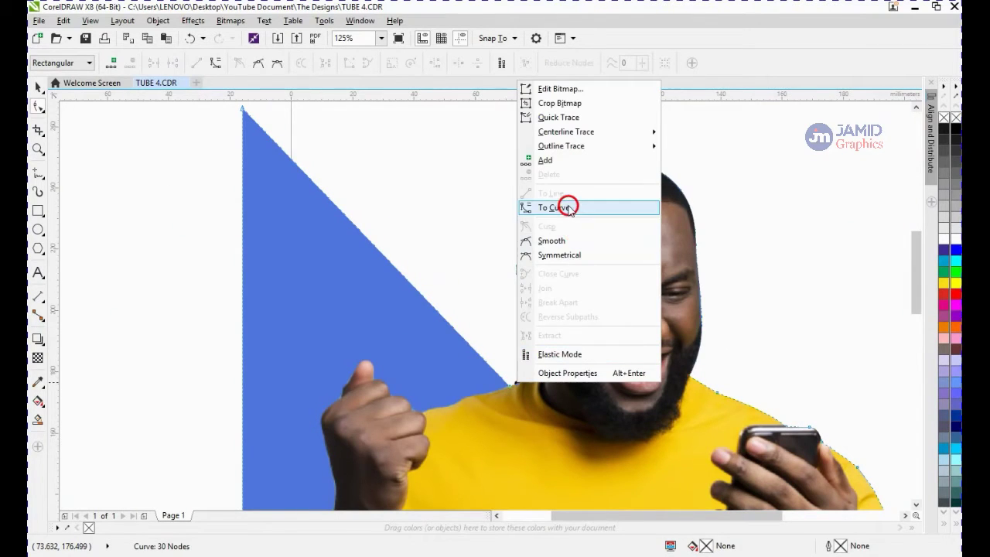
{"action": "left_click", "coordinate": [541, 206]}
{"action": "scroll", "coordinate": [529, 367], "scroll_direction": "up", "scroll_amount": 3}
{"action": "left_click_drag", "start_coordinate": [533, 385], "coordinate": [511, 391]}
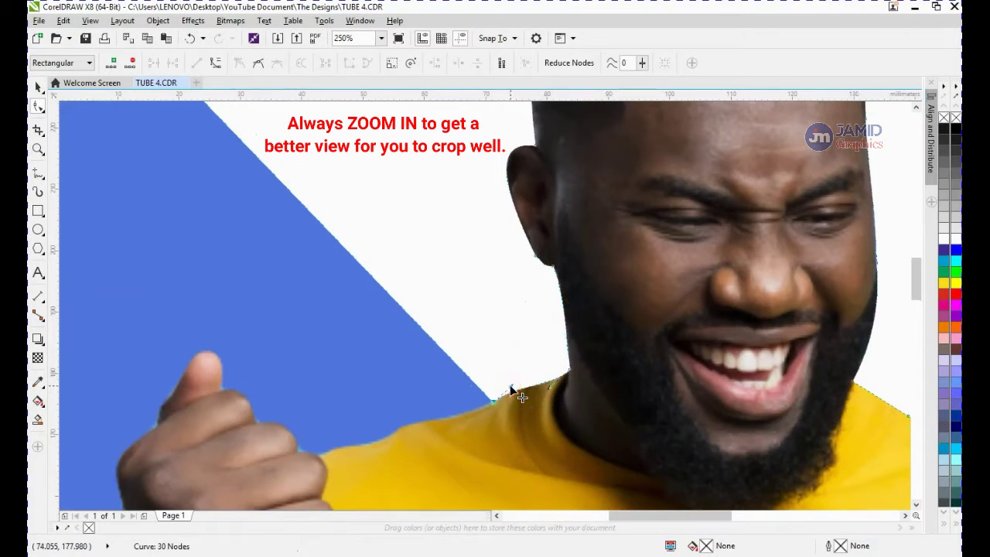
Add a node on the diagonal background edge, drag it down onto the shoulder, and curve the segment along the shirt
{"action": "double_click", "coordinate": [442, 351]}
{"action": "mouse_move", "coordinate": [442, 352]}
{"action": "left_mouse_down"}
{"action": "mouse_move", "coordinate": [416, 426]}
{"action": "mouse_move", "coordinate": [361, 448]}
{"action": "mouse_move", "coordinate": [373, 444]}
{"action": "left_mouse_up"}
{"action": "right_click", "coordinate": [402, 437]}
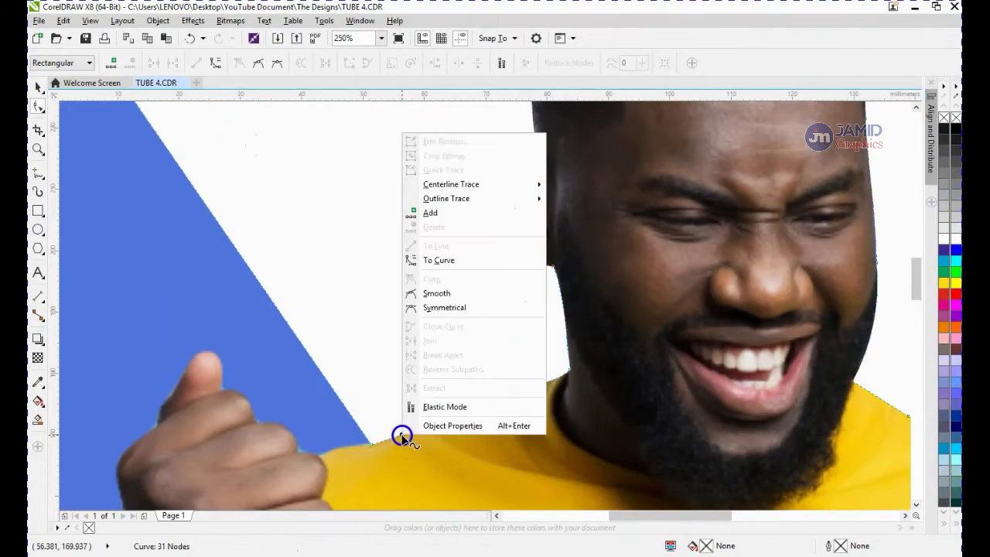
{"action": "left_click", "coordinate": [426, 259]}
{"action": "left_click_drag", "start_coordinate": [429, 426], "coordinate": [465, 422]}
{"action": "scroll", "coordinate": [415, 420], "scroll_direction": "down", "scroll_amount": 3}
{"action": "scroll", "coordinate": [395, 413], "scroll_direction": "up", "scroll_amount": 2}
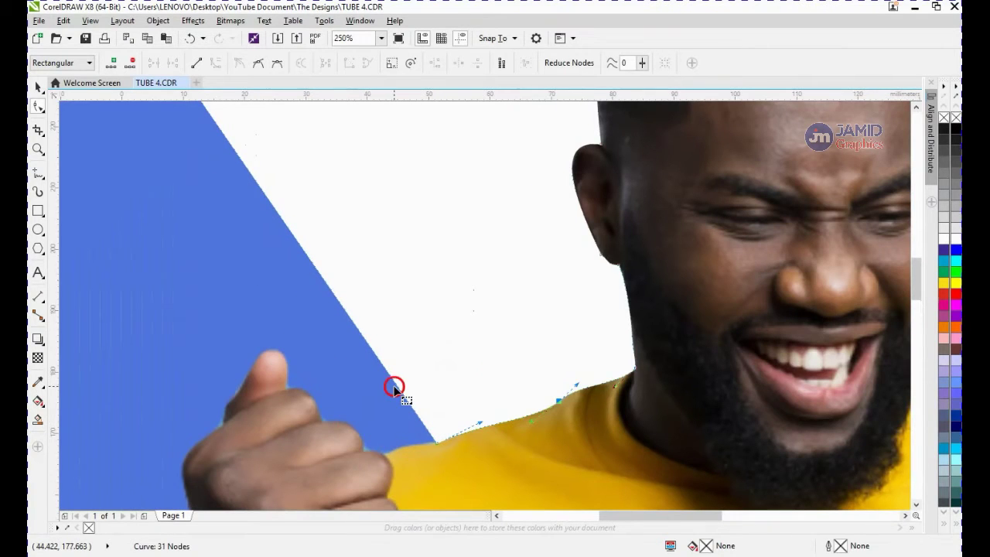
Move the shoulder's end node down to the hand and adjust the curve along the shoulder line
{"action": "left_click_drag", "start_coordinate": [393, 381], "coordinate": [393, 453]}
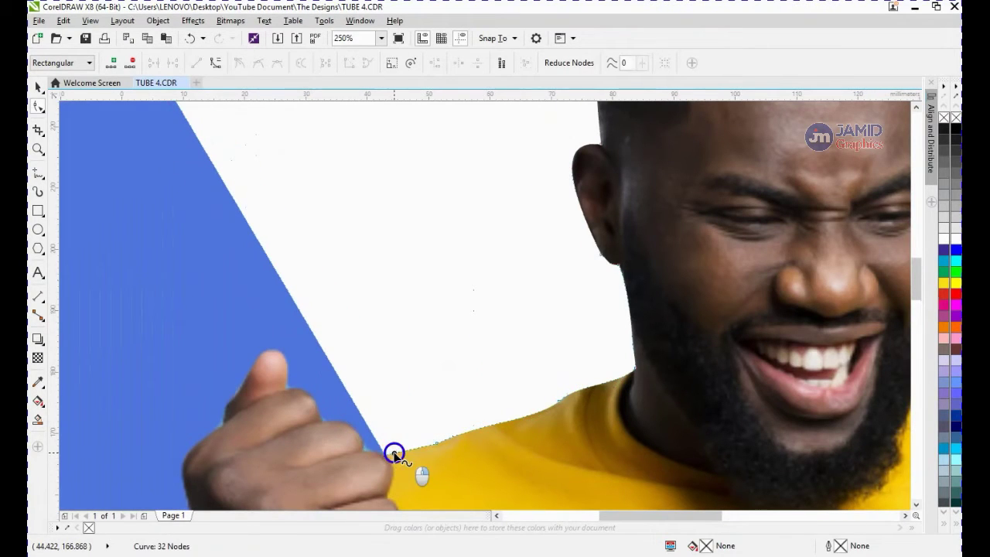
{"action": "right_click", "coordinate": [393, 453]}
{"action": "left_click", "coordinate": [456, 276]}
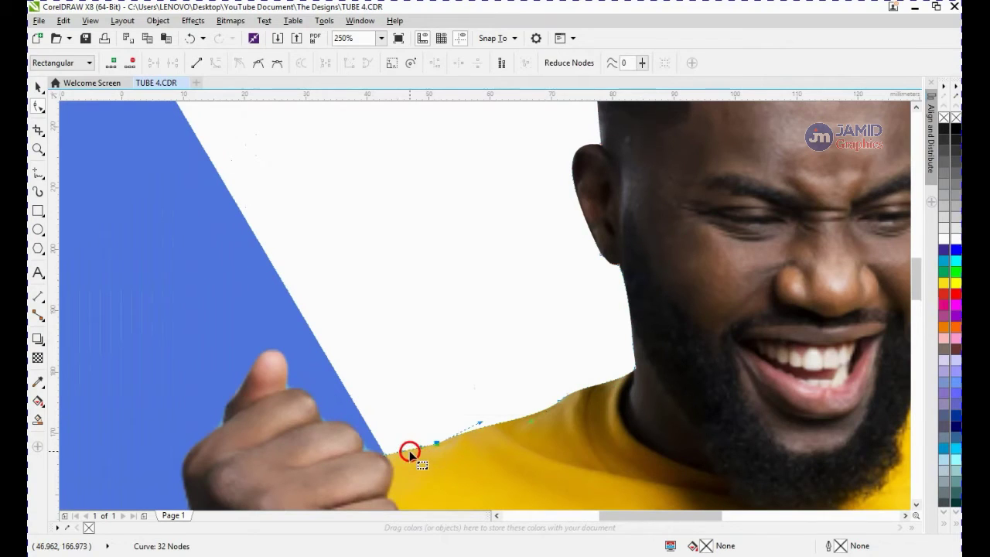
{"action": "left_click", "coordinate": [407, 409]}
{"action": "left_click_drag", "start_coordinate": [412, 448], "coordinate": [402, 418]}
{"action": "left_click_drag", "start_coordinate": [401, 420], "coordinate": [364, 451]}
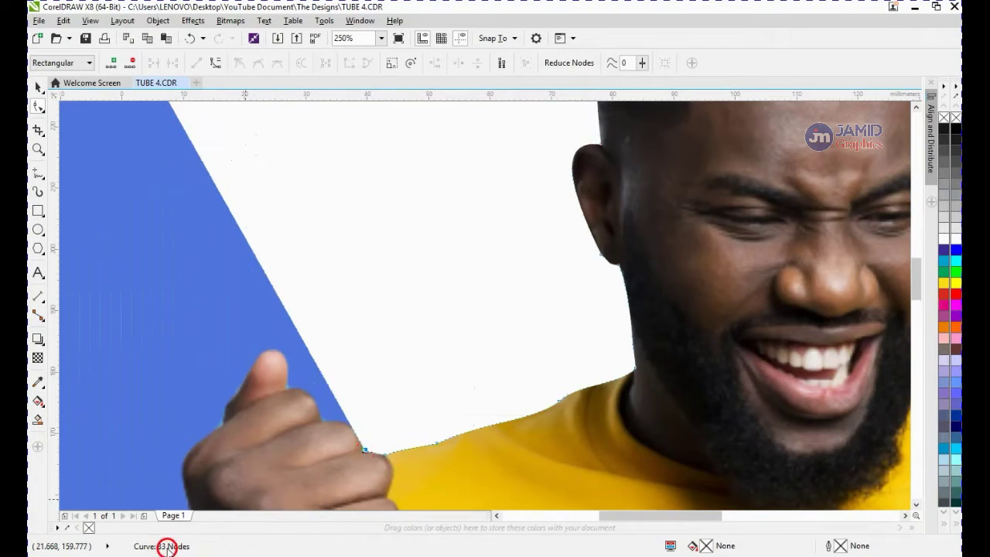
{"action": "left_click", "coordinate": [369, 452]}
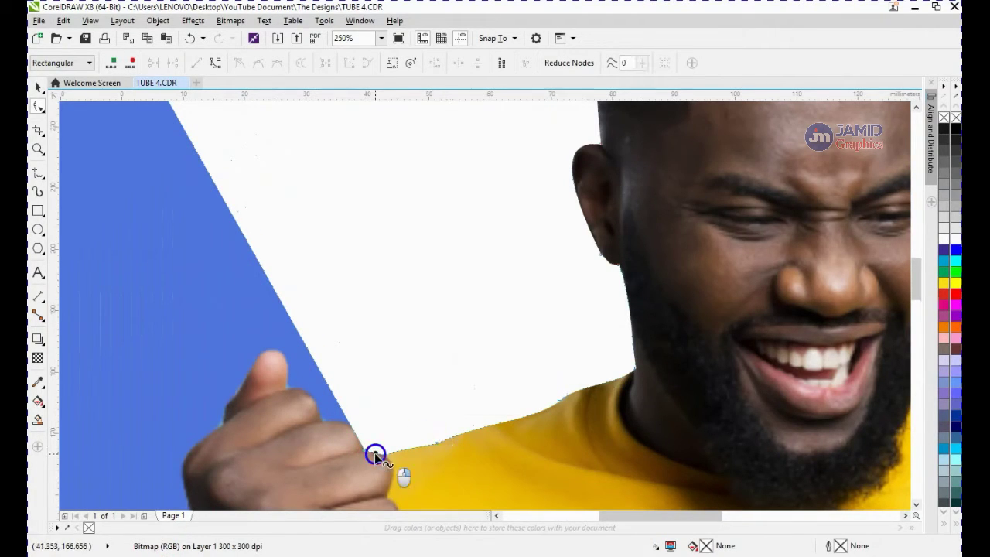
Extend the outline over the knuckles, adding a node and curving the segments along the fingers
{"action": "right_click", "coordinate": [375, 453]}
{"action": "left_click", "coordinate": [433, 283]}
{"action": "left_click_drag", "start_coordinate": [378, 454], "coordinate": [323, 423]}
{"action": "double_click", "coordinate": [355, 430]}
{"action": "right_click", "coordinate": [331, 428]}
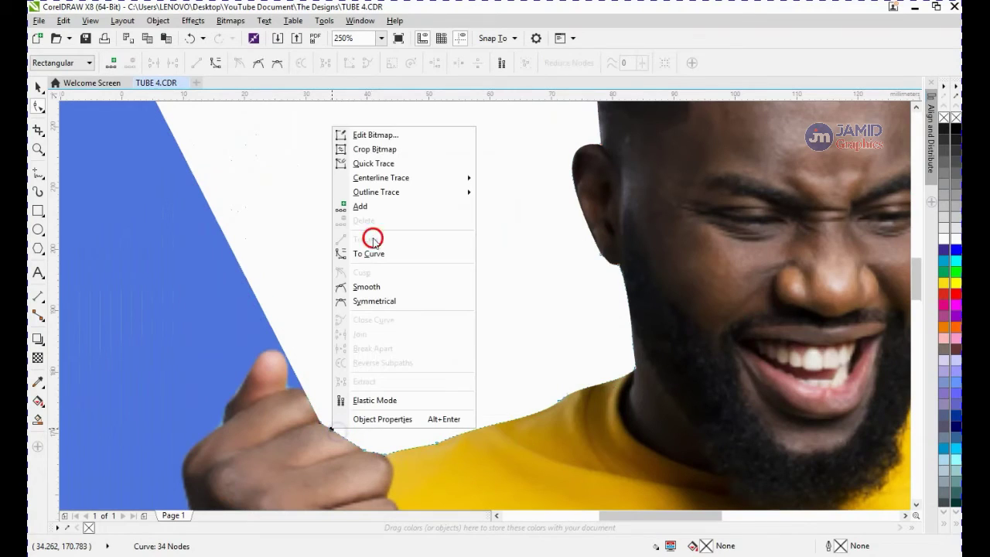
{"action": "left_click", "coordinate": [371, 253]}
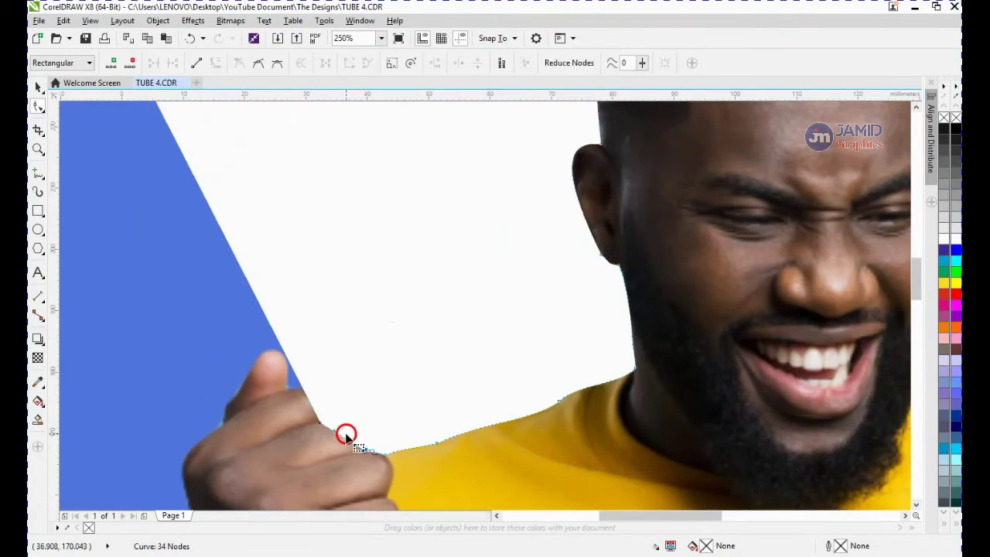
{"action": "left_click_drag", "start_coordinate": [340, 435], "coordinate": [363, 448]}
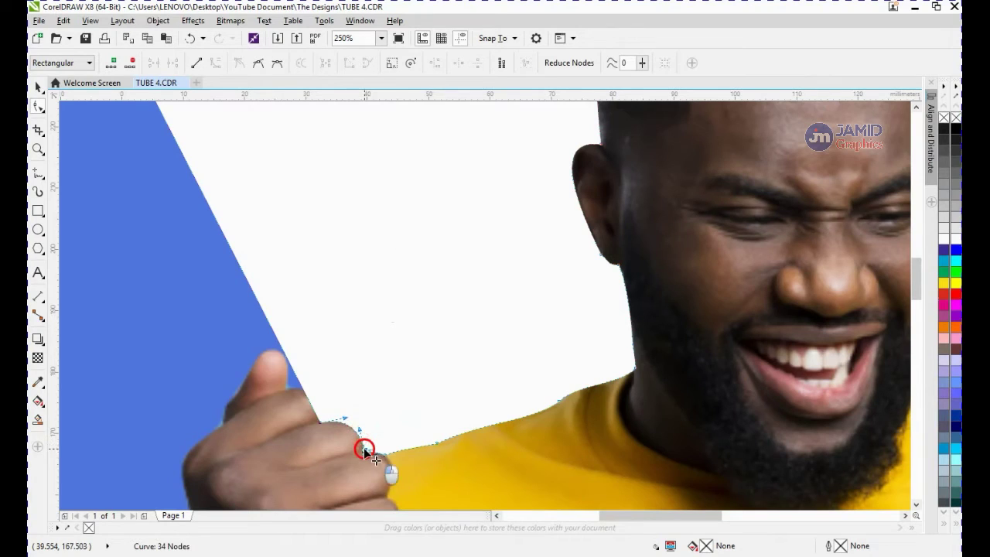
Pull the node at the thumb's base up and right and convert its segment to a curve
{"action": "left_click", "coordinate": [302, 384]}
{"action": "left_click_drag", "start_coordinate": [301, 385], "coordinate": [363, 307]}
{"action": "right_click", "coordinate": [296, 397]}
{"action": "left_click", "coordinate": [371, 225]}
Add a node at the thumb and shape the outline around the thumb tip with curve handles
{"action": "left_click", "coordinate": [270, 357]}
{"action": "double_click", "coordinate": [270, 353]}
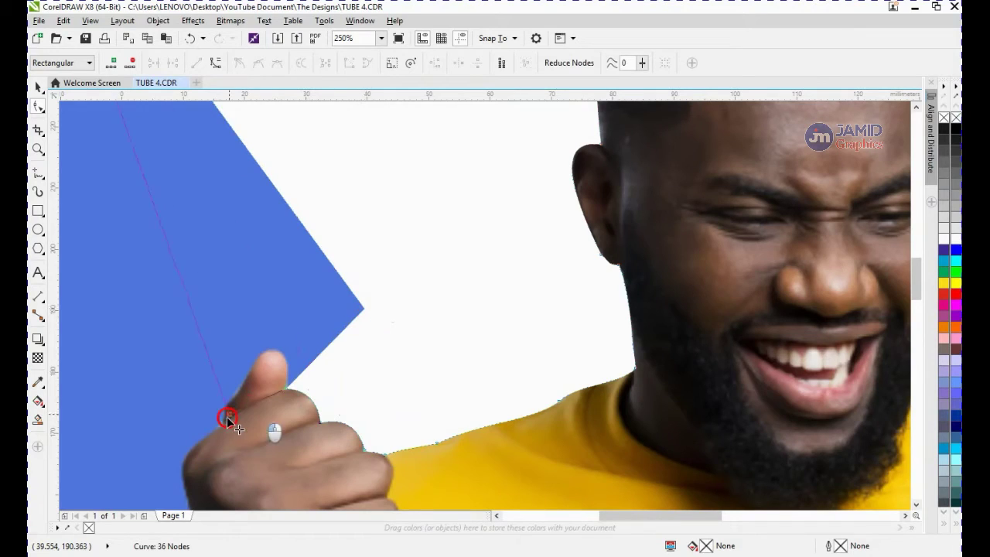
{"action": "left_click_drag", "start_coordinate": [226, 416], "coordinate": [293, 341]}
{"action": "right_click", "coordinate": [254, 389]}
{"action": "left_click", "coordinate": [300, 249]}
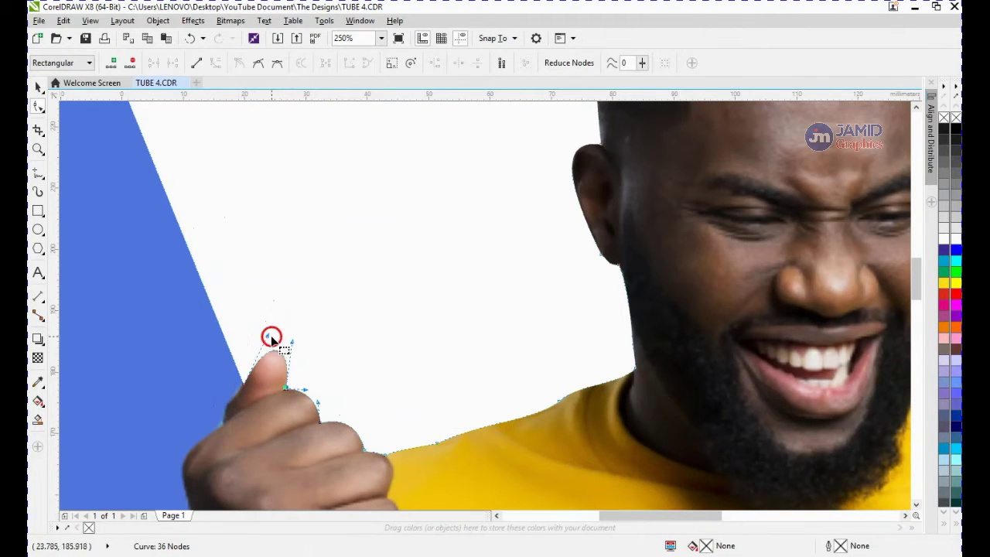
{"action": "left_click", "coordinate": [243, 383]}
{"action": "left_click_drag", "start_coordinate": [266, 336], "coordinate": [249, 378]}
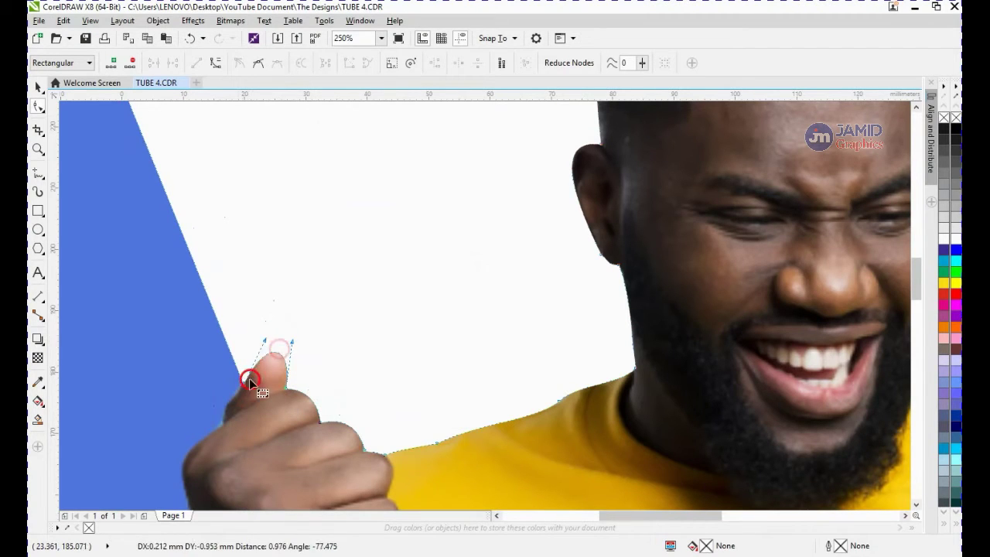
Add a node on the blue edge beside the thumb and drag it down toward the fist
{"action": "scroll", "coordinate": [237, 382], "scroll_direction": "down", "scroll_amount": 2}
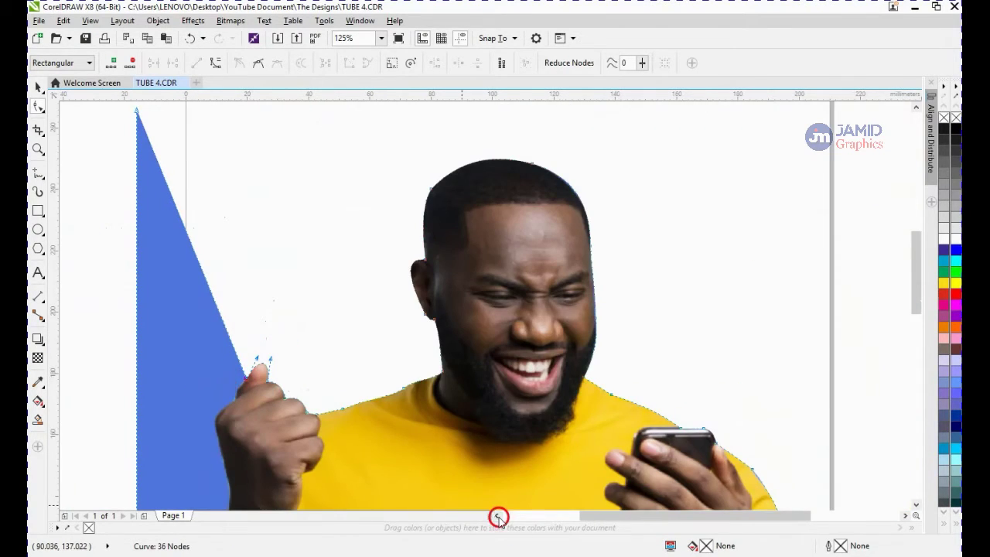
{"action": "left_click", "coordinate": [499, 517]}
{"action": "scroll", "coordinate": [425, 323], "scroll_direction": "up", "scroll_amount": 2}
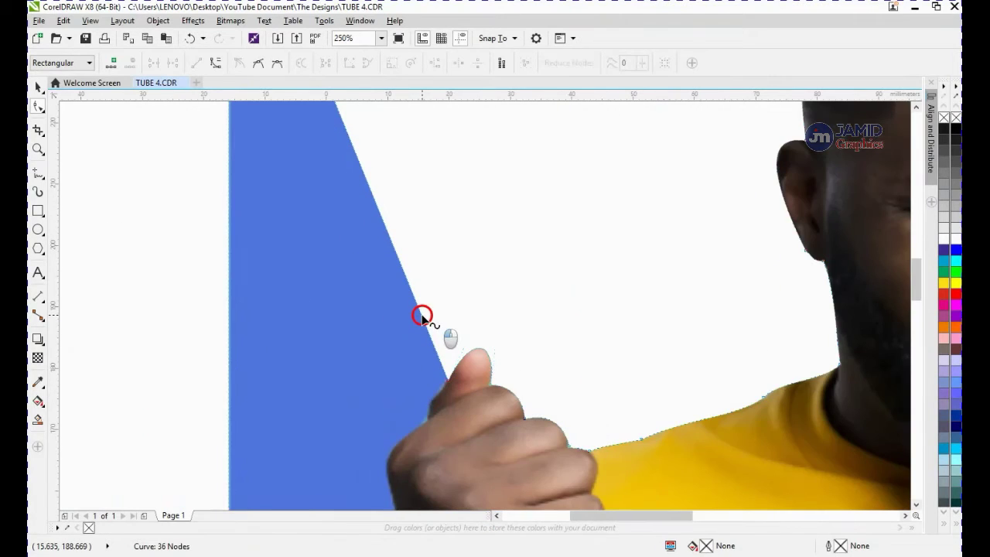
{"action": "double_click", "coordinate": [422, 317]}
{"action": "left_click_drag", "start_coordinate": [422, 317], "coordinate": [430, 402]}
{"action": "left_click_drag", "start_coordinate": [433, 402], "coordinate": [433, 402]}
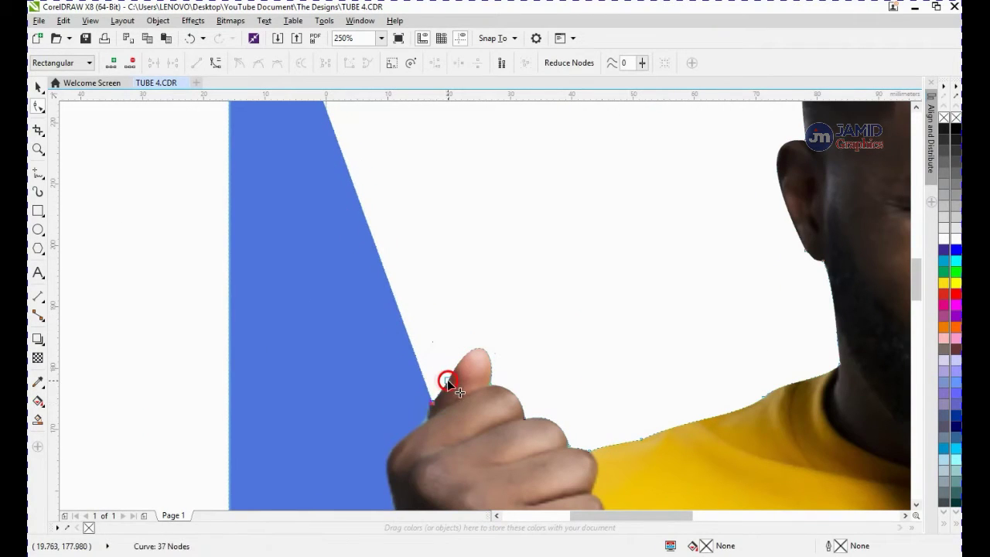
{"action": "left_click", "coordinate": [448, 379]}
Add another node beside the fist and drag the nodes to fit the outline along the side of the hand
{"action": "double_click", "coordinate": [418, 367]}
{"action": "left_click_drag", "start_coordinate": [418, 368], "coordinate": [427, 418]}
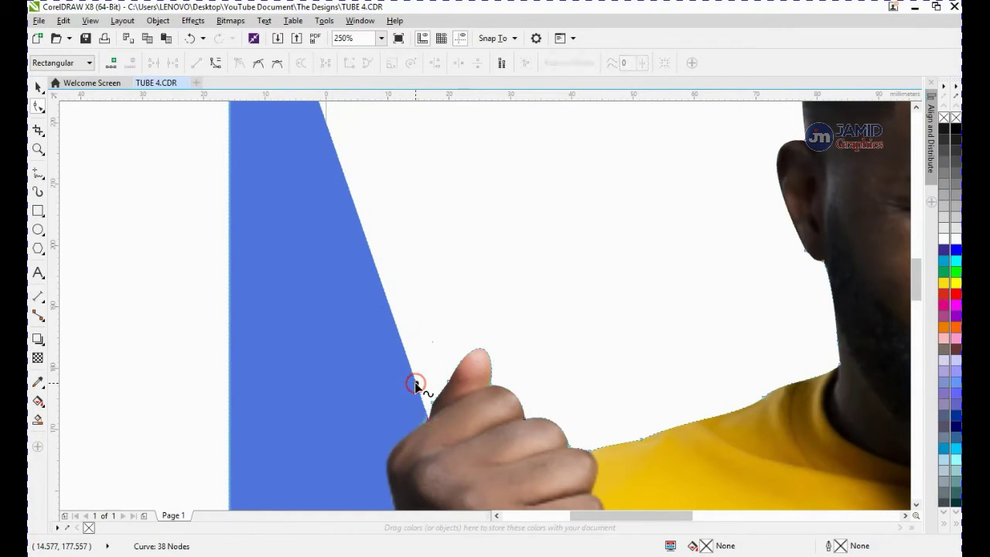
{"action": "left_click_drag", "start_coordinate": [415, 385], "coordinate": [399, 437]}
{"action": "right_click", "coordinate": [405, 415]}
{"action": "left_click", "coordinate": [403, 415]}
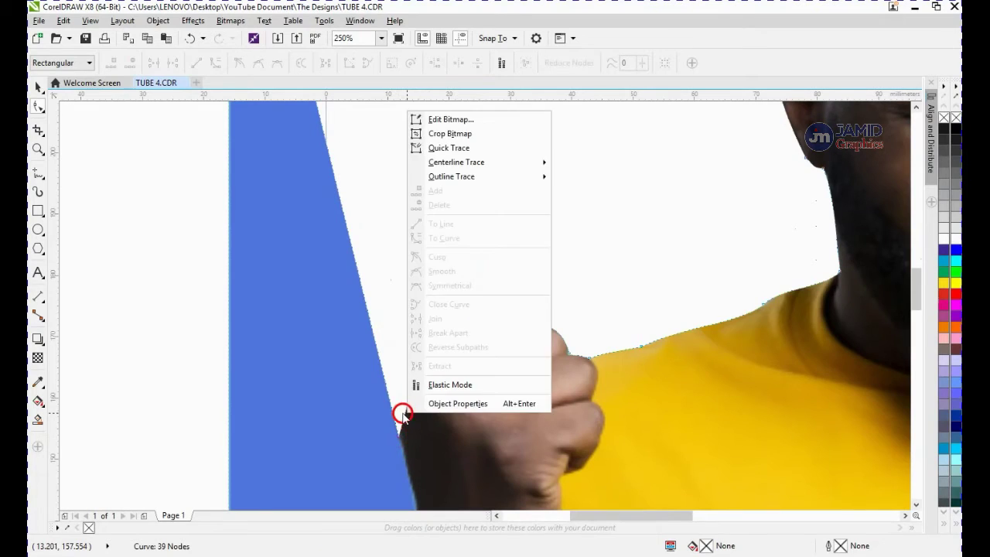
{"action": "right_click", "coordinate": [403, 415]}
{"action": "left_click", "coordinate": [440, 274]}
{"action": "left_click_drag", "start_coordinate": [412, 379], "coordinate": [380, 356]}
Drag the background's top-left corner node straight down to the level of the forearm
{"action": "scroll", "coordinate": [379, 361], "scroll_direction": "down", "scroll_amount": 4}
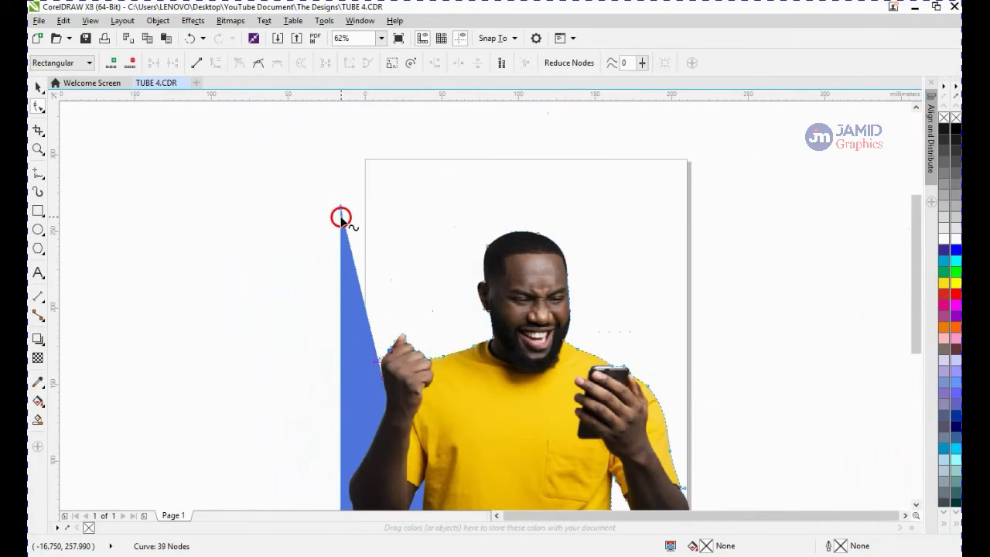
{"action": "left_click_drag", "start_coordinate": [340, 210], "coordinate": [340, 487]}
{"action": "scroll", "coordinate": [377, 406], "scroll_direction": "up", "scroll_amount": 4}
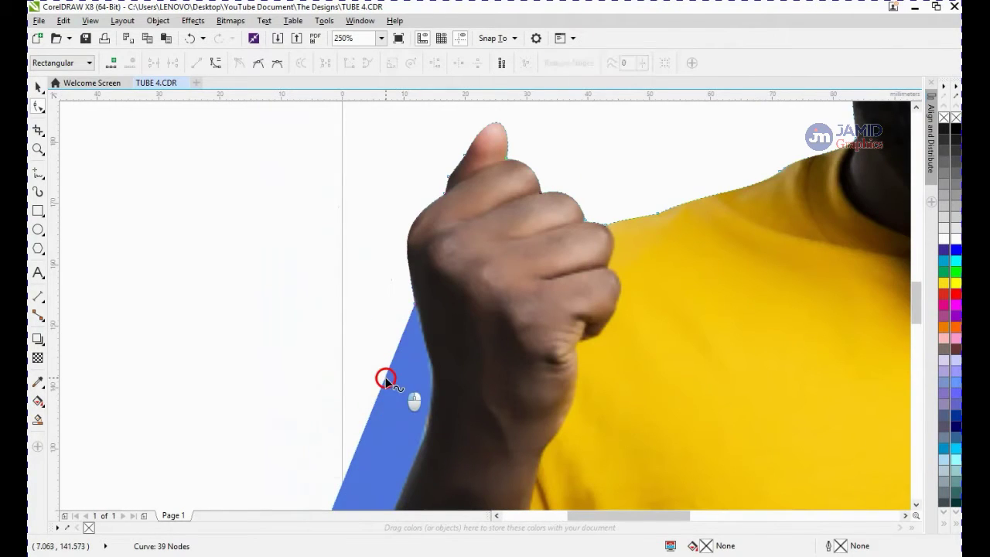
Move the node onto the forearm edge and convert the segment to a curve following the arm
{"action": "left_click_drag", "start_coordinate": [398, 408], "coordinate": [432, 420]}
{"action": "right_click", "coordinate": [425, 387]}
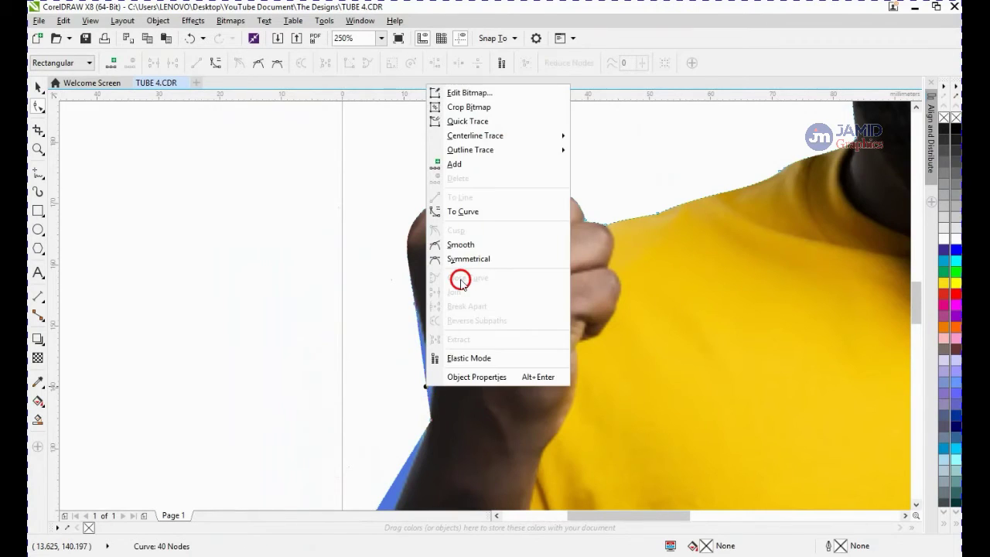
{"action": "left_click", "coordinate": [473, 212]}
{"action": "mouse_move", "coordinate": [424, 353]}
{"action": "left_mouse_down"}
{"action": "mouse_move", "coordinate": [435, 336]}
{"action": "mouse_move", "coordinate": [425, 384]}
{"action": "mouse_move", "coordinate": [435, 392]}
{"action": "mouse_move", "coordinate": [436, 348]}
{"action": "left_mouse_up"}
{"action": "scroll", "coordinate": [420, 416], "scroll_direction": "down", "scroll_amount": 2}
{"action": "scroll", "coordinate": [413, 453], "scroll_direction": "up", "scroll_amount": 2}
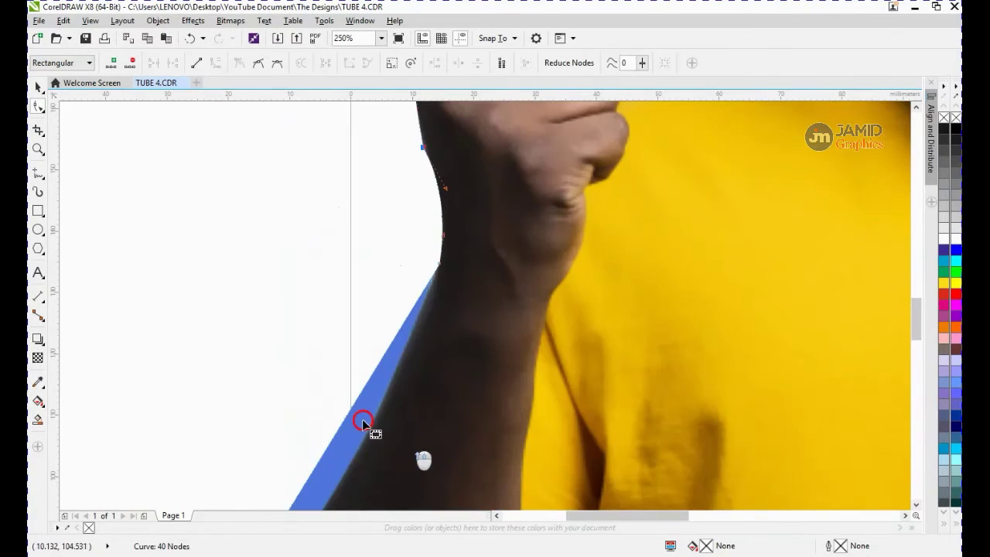
Add a node lower on the forearm and curve the segment to follow its edge
{"action": "double_click", "coordinate": [344, 416]}
{"action": "left_click_drag", "start_coordinate": [343, 416], "coordinate": [364, 433]}
{"action": "right_click", "coordinate": [364, 433]}
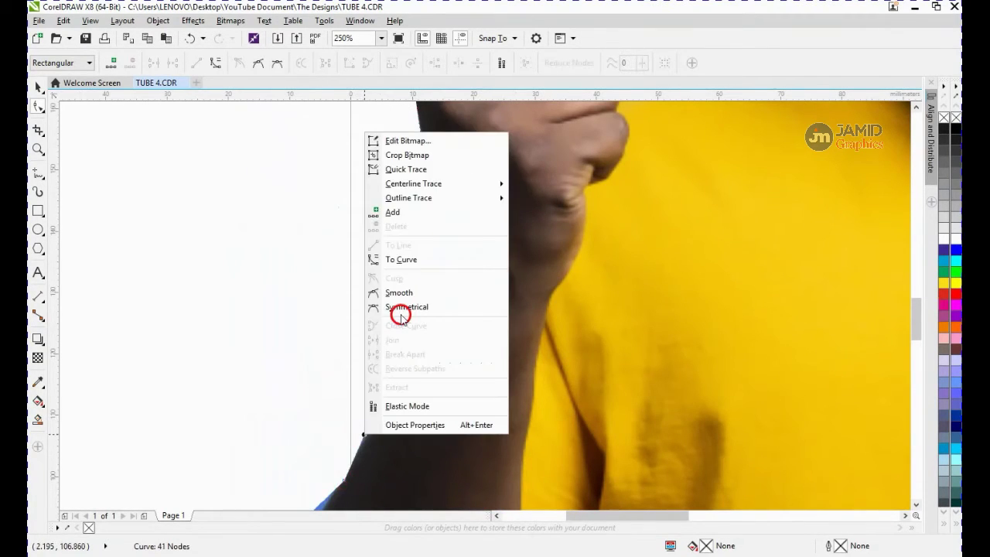
{"action": "left_click", "coordinate": [409, 258]}
{"action": "left_click_drag", "start_coordinate": [386, 387], "coordinate": [391, 391]}
{"action": "scroll", "coordinate": [391, 392], "scroll_direction": "down", "scroll_amount": 1}
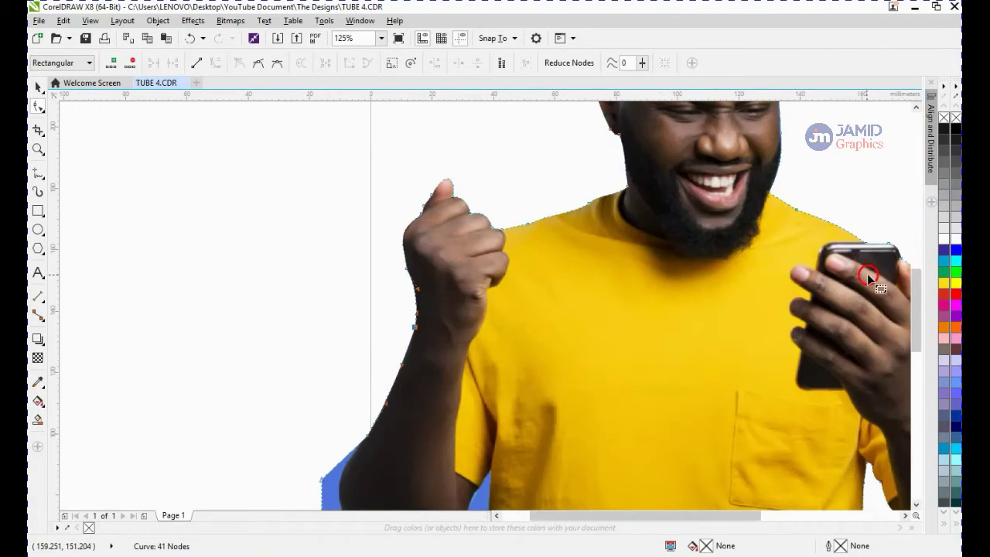
Fit the outline around the elbow with curves and add a node under the elbow, dragged right along the arm
{"action": "left_click_drag", "start_coordinate": [916, 313], "coordinate": [916, 355]}
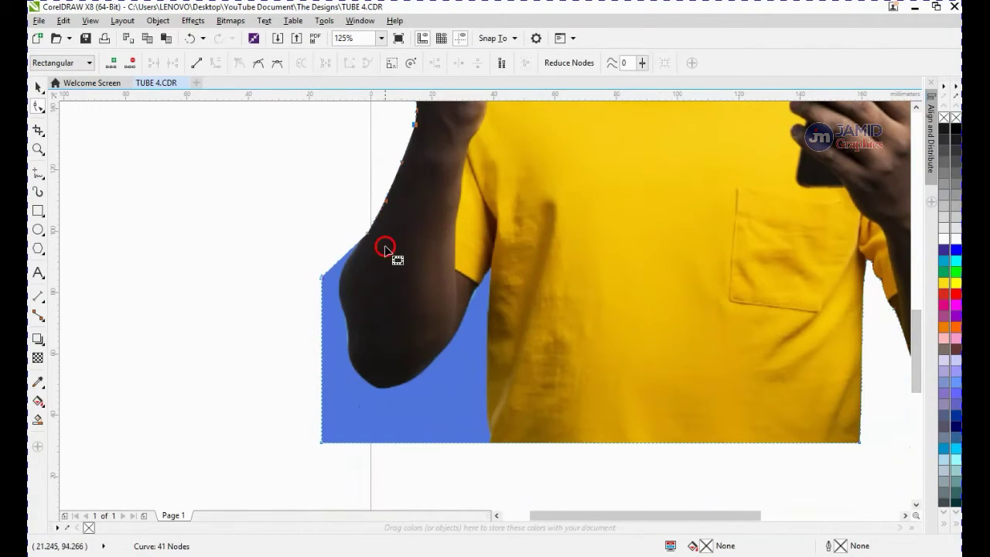
{"action": "mouse_move", "coordinate": [333, 295]}
{"action": "left_mouse_down"}
{"action": "mouse_move", "coordinate": [342, 314]}
{"action": "mouse_move", "coordinate": [348, 292]}
{"action": "mouse_move", "coordinate": [332, 269]}
{"action": "mouse_move", "coordinate": [341, 272]}
{"action": "mouse_move", "coordinate": [365, 233]}
{"action": "mouse_move", "coordinate": [344, 258]}
{"action": "mouse_move", "coordinate": [334, 355]}
{"action": "mouse_move", "coordinate": [350, 357]}
{"action": "mouse_move", "coordinate": [354, 328]}
{"action": "left_mouse_up"}
{"action": "right_click", "coordinate": [350, 289]}
{"action": "left_click", "coordinate": [386, 383]}
{"action": "right_click", "coordinate": [350, 356]}
{"action": "left_click", "coordinate": [389, 173]}
{"action": "right_click", "coordinate": [346, 372]}
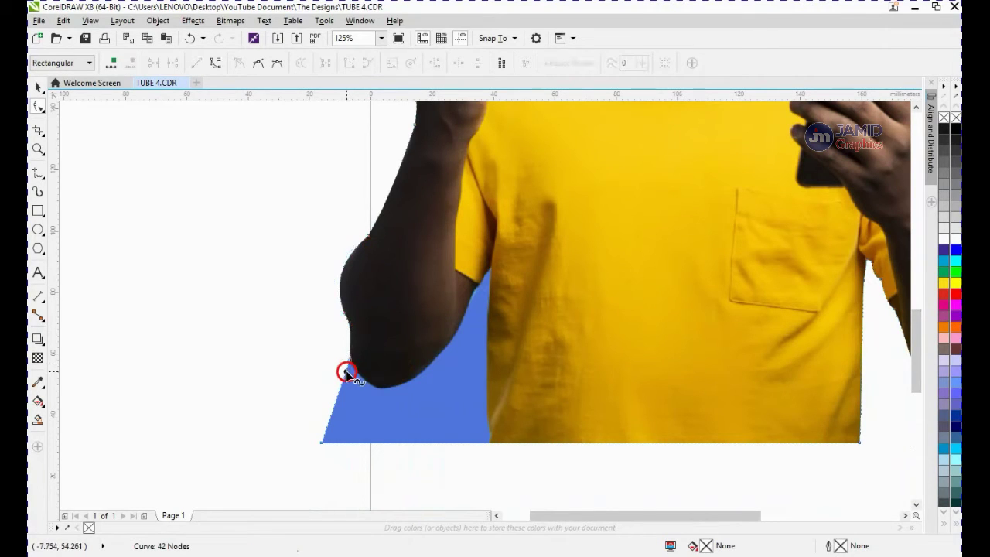
{"action": "double_click", "coordinate": [346, 371]}
{"action": "left_click_drag", "start_coordinate": [346, 371], "coordinate": [428, 366]}
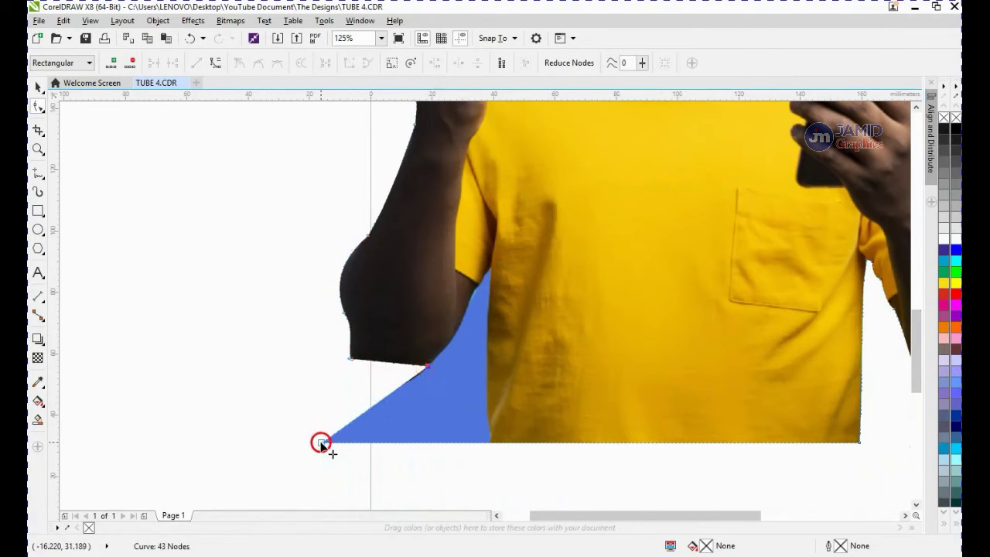
Drag the background's bottom-left corner up to the inside of the arm and undo the last two changes
{"action": "left_click_drag", "start_coordinate": [322, 444], "coordinate": [490, 283]}
{"action": "key", "text": "ctrl+z"}
{"action": "key", "text": "ctrl+z"}
Add two nodes under the forearm, convert the segment to a curve and bend it up along the inner arm
{"action": "double_click", "coordinate": [479, 427]}
{"action": "double_click", "coordinate": [482, 422]}
{"action": "right_click", "coordinate": [498, 301]}
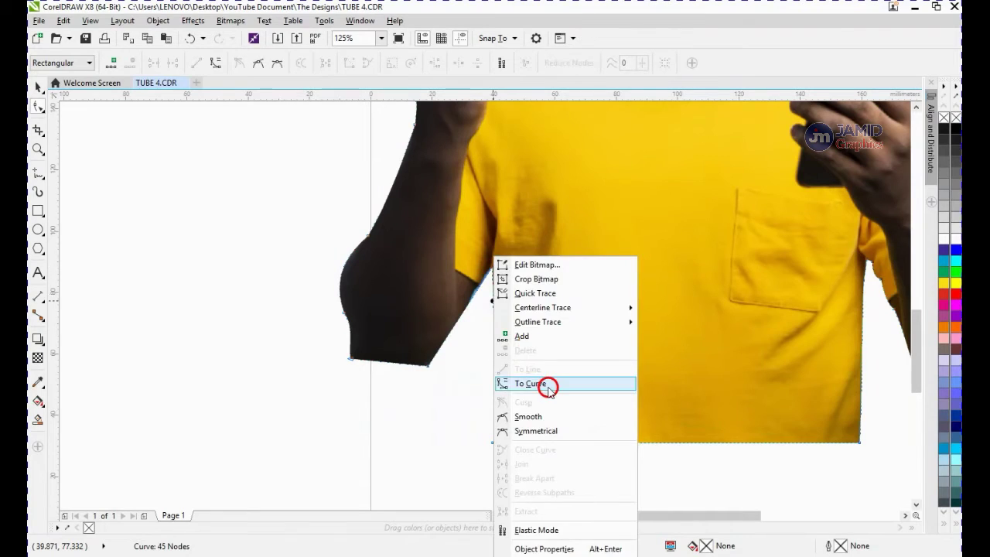
{"action": "left_click", "coordinate": [548, 389]}
{"action": "left_click_drag", "start_coordinate": [495, 345], "coordinate": [469, 310]}
Add a node at the inside of the elbow and nudge it onto the arm's edge
{"action": "double_click", "coordinate": [466, 309]}
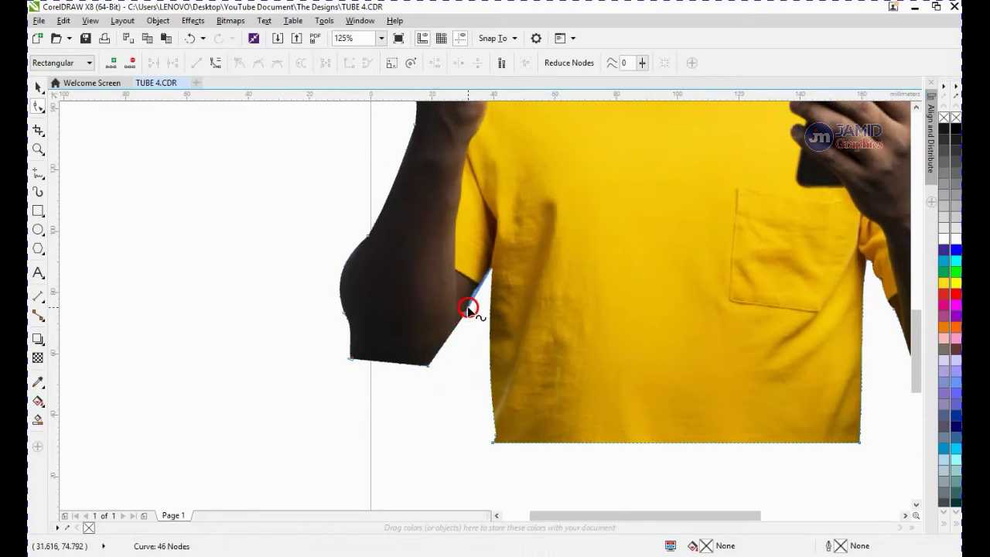
{"action": "right_click", "coordinate": [469, 308]}
{"action": "left_click", "coordinate": [513, 133]}
{"action": "scroll", "coordinate": [473, 301], "scroll_direction": "up", "scroll_amount": 1}
{"action": "left_click_drag", "start_coordinate": [476, 290], "coordinate": [471, 287]}
Convert the segment below the elbow to a curve and bend it to follow the forearm edge
{"action": "right_click", "coordinate": [418, 378]}
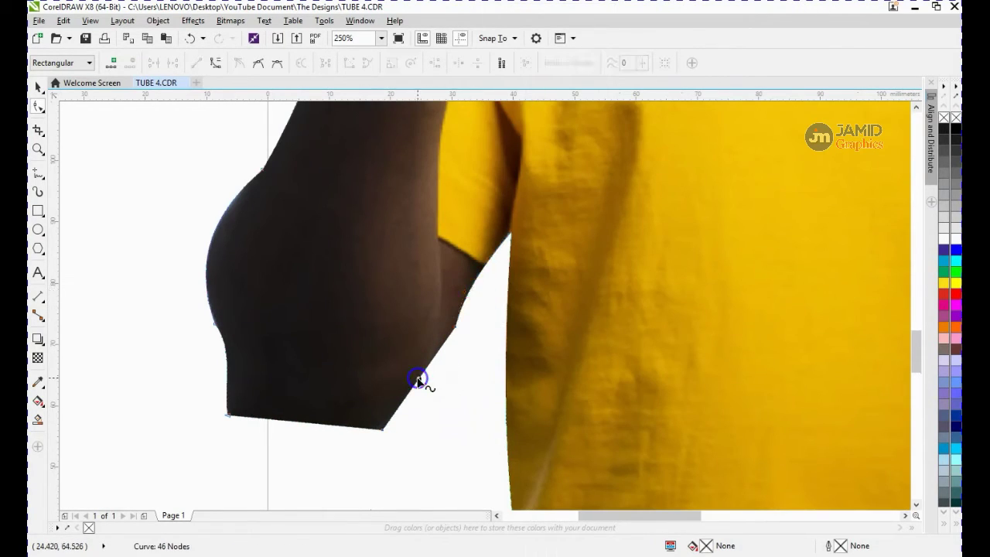
{"action": "left_click", "coordinate": [478, 204]}
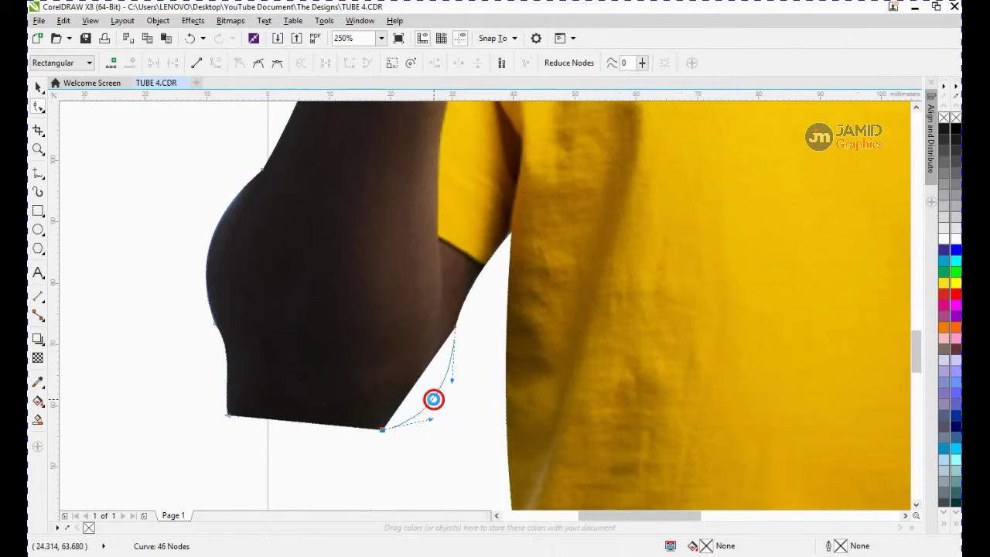
{"action": "left_click_drag", "start_coordinate": [434, 399], "coordinate": [439, 370]}
Convert the forearm's bottom segment to a curve and bend it down along the arm's underside
{"action": "right_click", "coordinate": [328, 425]}
{"action": "right_click", "coordinate": [324, 424]}
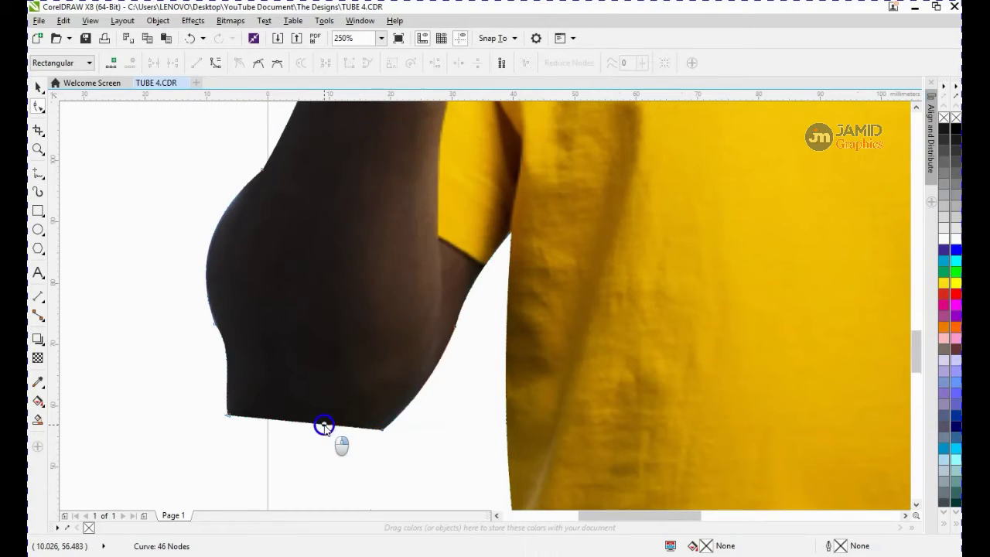
{"action": "left_click", "coordinate": [363, 258]}
{"action": "left_click_drag", "start_coordinate": [301, 420], "coordinate": [292, 470]}
{"action": "scroll", "coordinate": [299, 469], "scroll_direction": "down", "scroll_amount": 3}
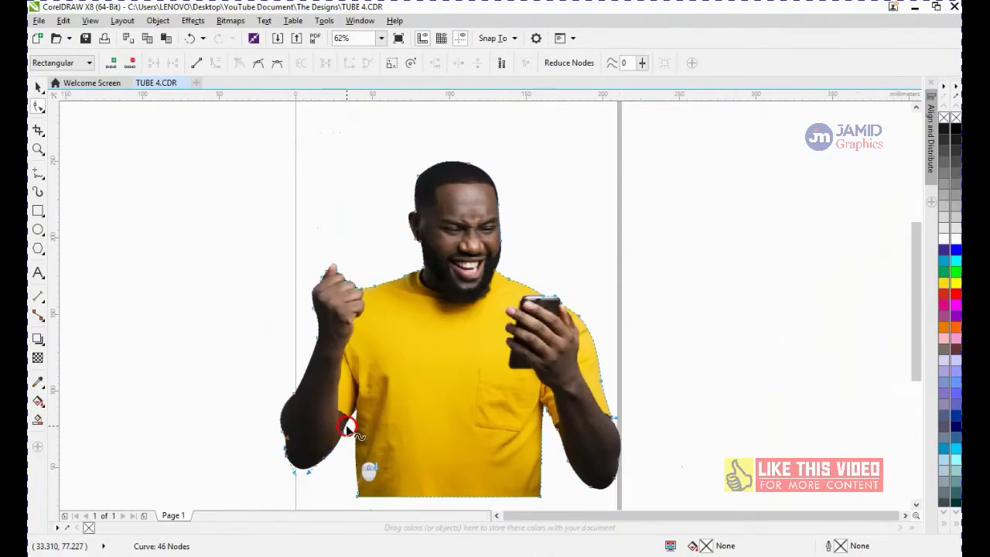
Select the cut-out photo and preview it in full-screen view
{"action": "key", "text": "space"}
{"action": "left_click", "coordinate": [679, 225]}
{"action": "left_click", "coordinate": [463, 334]}
{"action": "key", "text": "F4"}
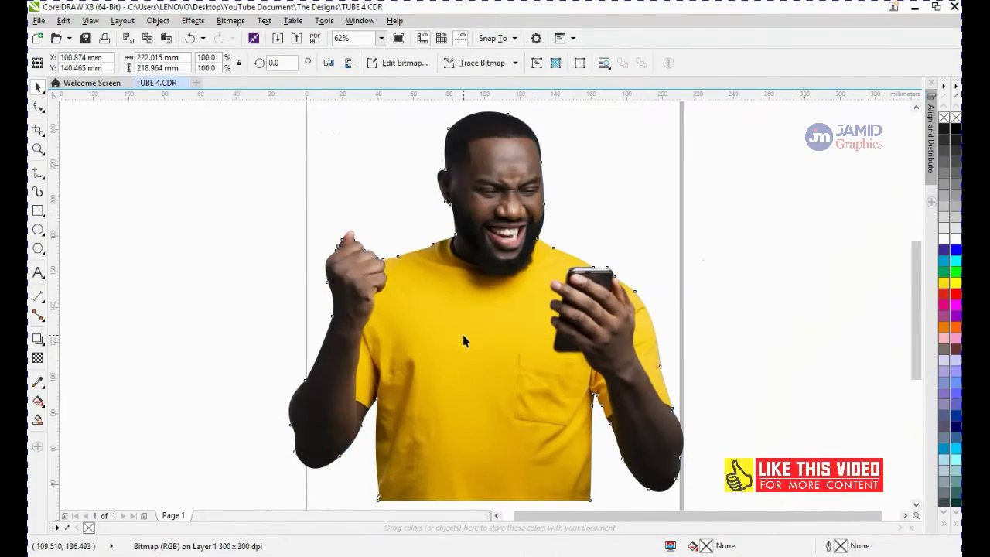
{"action": "key", "text": "F9"}
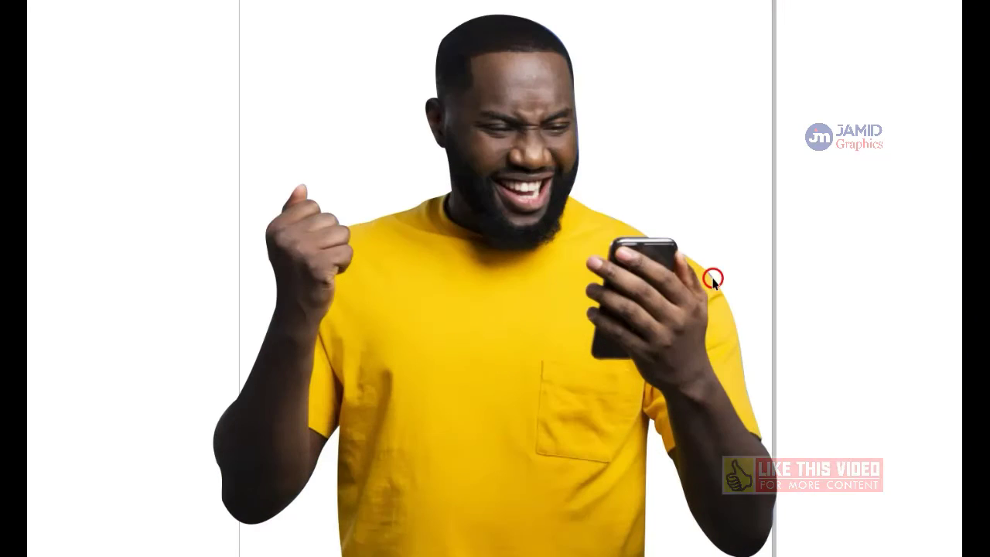
{"action": "left_click", "coordinate": [740, 367]}
Nudge the outline node beside the hand holding the phone slightly inward
{"action": "scroll", "coordinate": [630, 287], "scroll_direction": "up", "scroll_amount": 3}
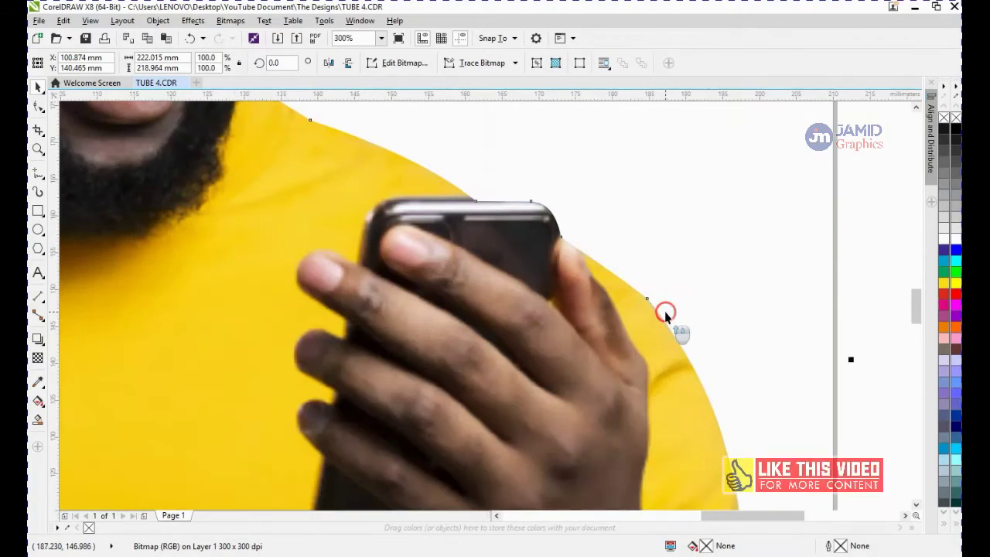
{"action": "left_click", "coordinate": [37, 109]}
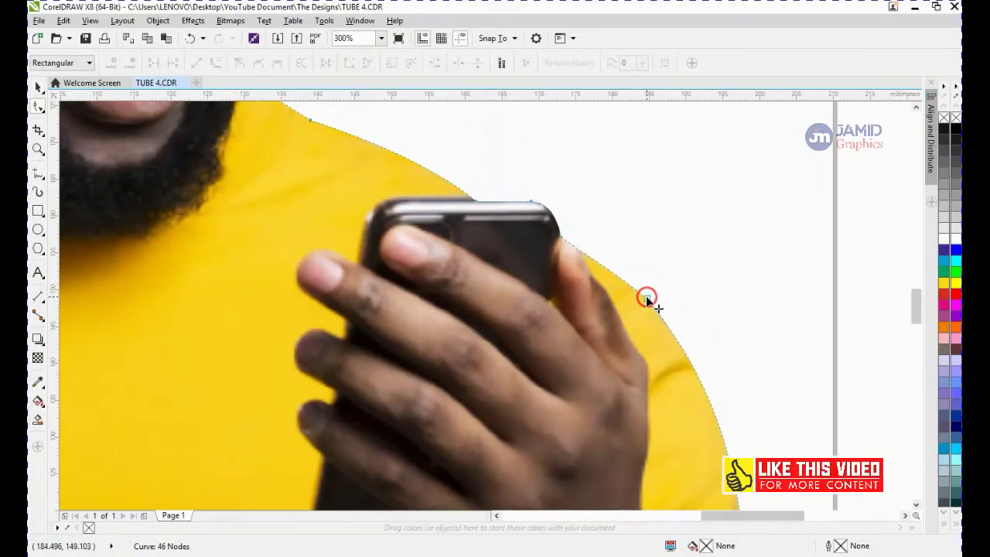
{"action": "left_click_drag", "start_coordinate": [645, 296], "coordinate": [642, 298]}
Nudge the outline node along the right forearm's edge slightly down
{"action": "scroll", "coordinate": [645, 301], "scroll_direction": "down", "scroll_amount": 4}
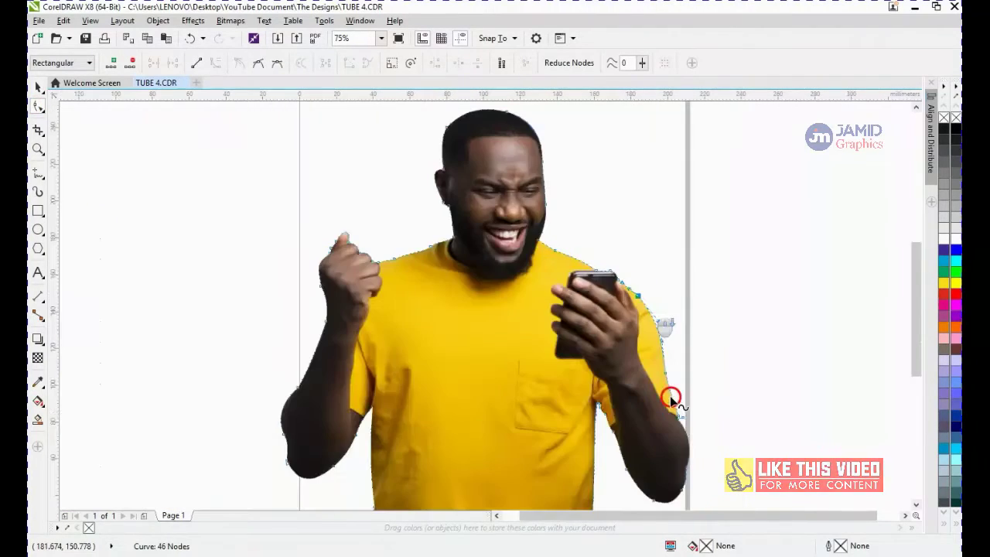
{"action": "scroll", "coordinate": [682, 415], "scroll_direction": "up", "scroll_amount": 4}
{"action": "left_click_drag", "start_coordinate": [724, 391], "coordinate": [588, 111]}
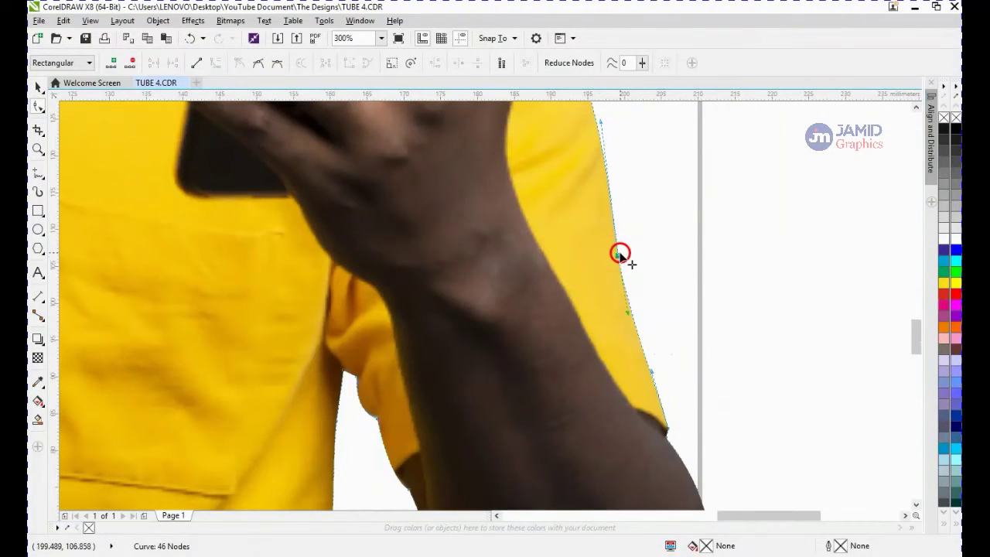
{"action": "left_click_drag", "start_coordinate": [621, 254], "coordinate": [621, 258]}
Preview the finished cut-out in full-screen view again
{"action": "scroll", "coordinate": [621, 259], "scroll_direction": "down", "scroll_amount": 4}
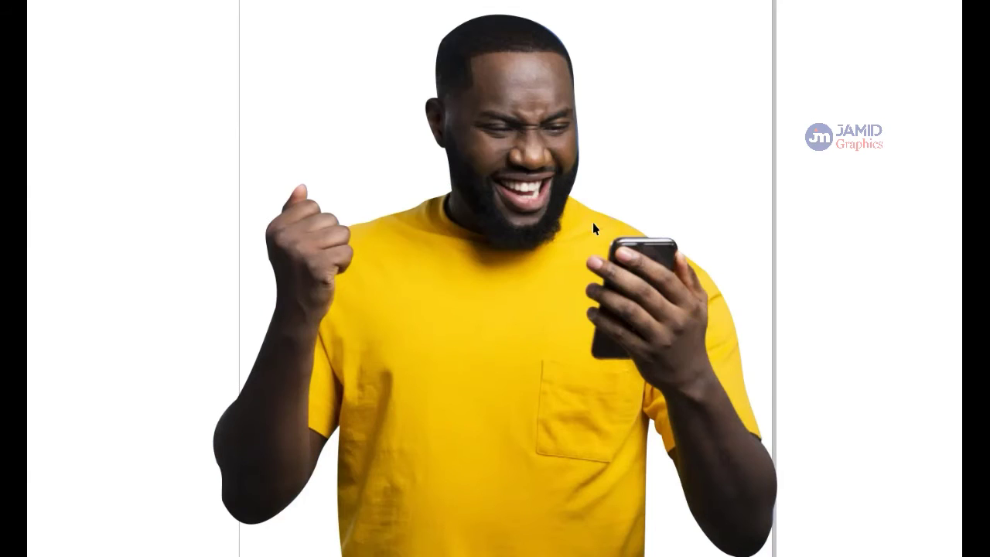
{"action": "left_click", "coordinate": [550, 248]}
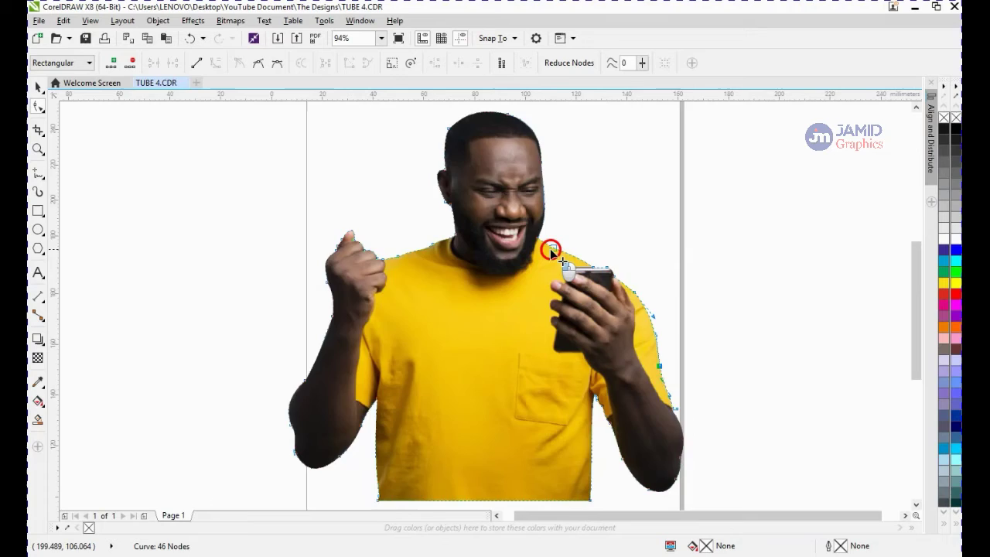
{"action": "scroll", "coordinate": [551, 251], "scroll_direction": "down", "scroll_amount": 2}
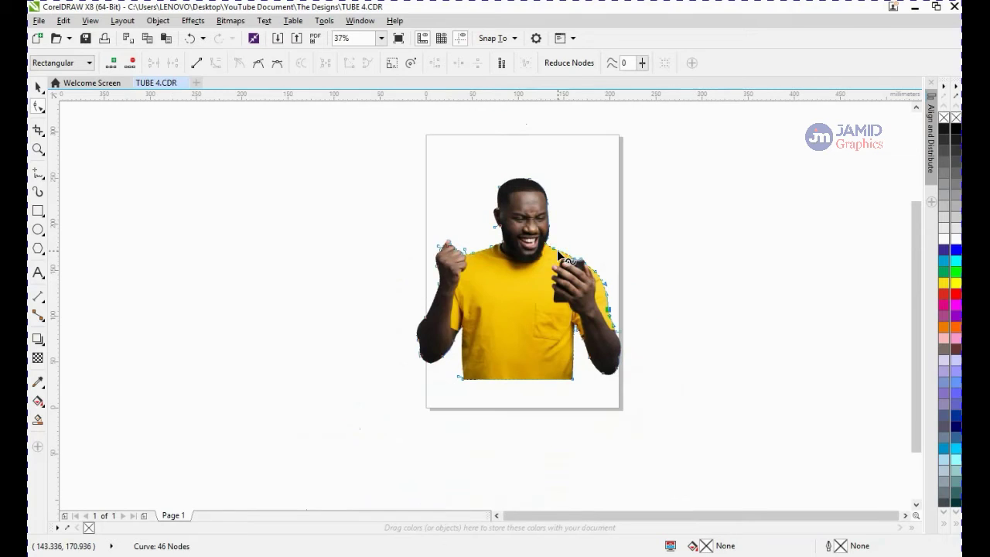
Deselect the cut-out and copy the home-slider.png image from its folder
{"action": "key", "text": "space"}
{"action": "left_click", "coordinate": [578, 260]}
{"action": "left_click", "coordinate": [341, 331]}
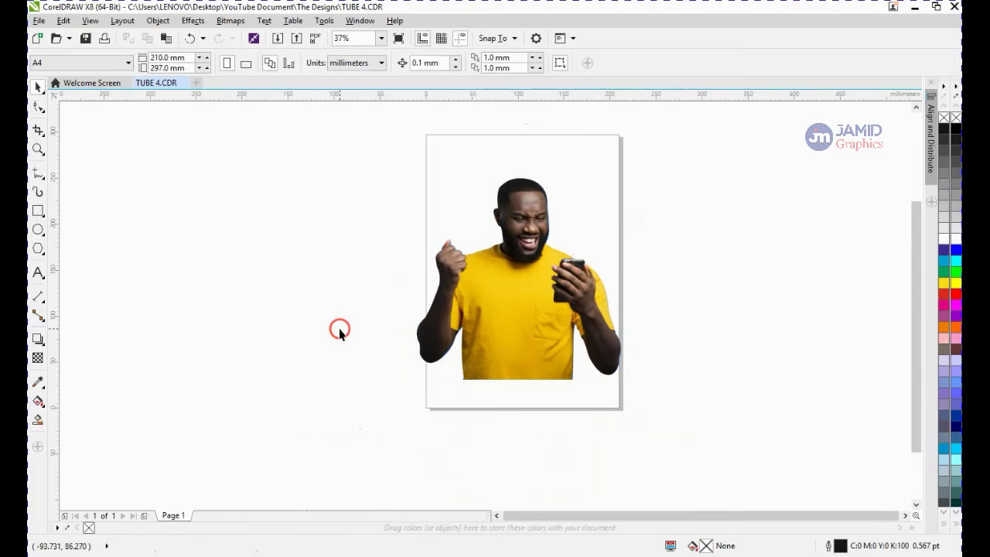
{"action": "left_click", "coordinate": [153, 478]}
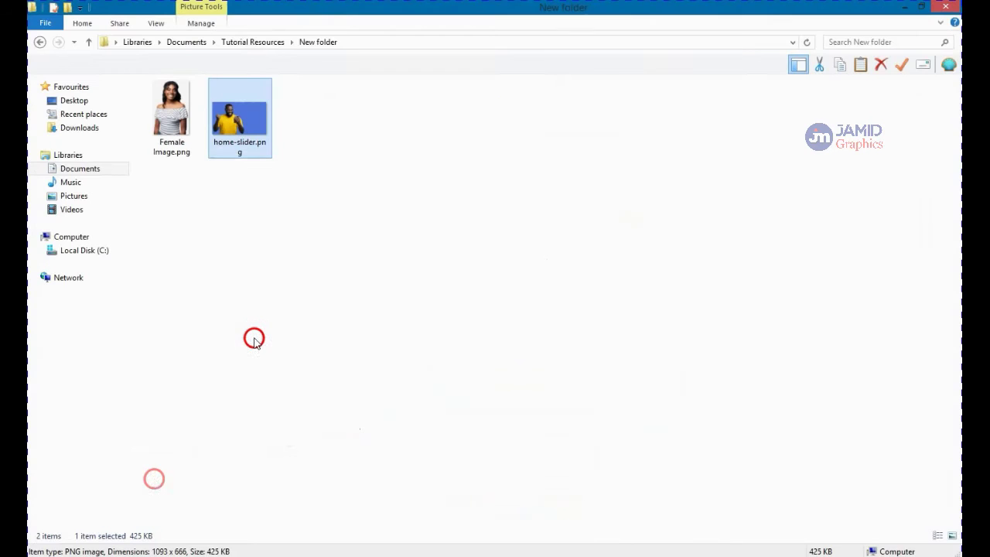
{"action": "right_click", "coordinate": [242, 126]}
{"action": "left_click", "coordinate": [284, 411]}
Insert a new page after page 1 and paste the copied image onto it
{"action": "left_click", "coordinate": [204, 495]}
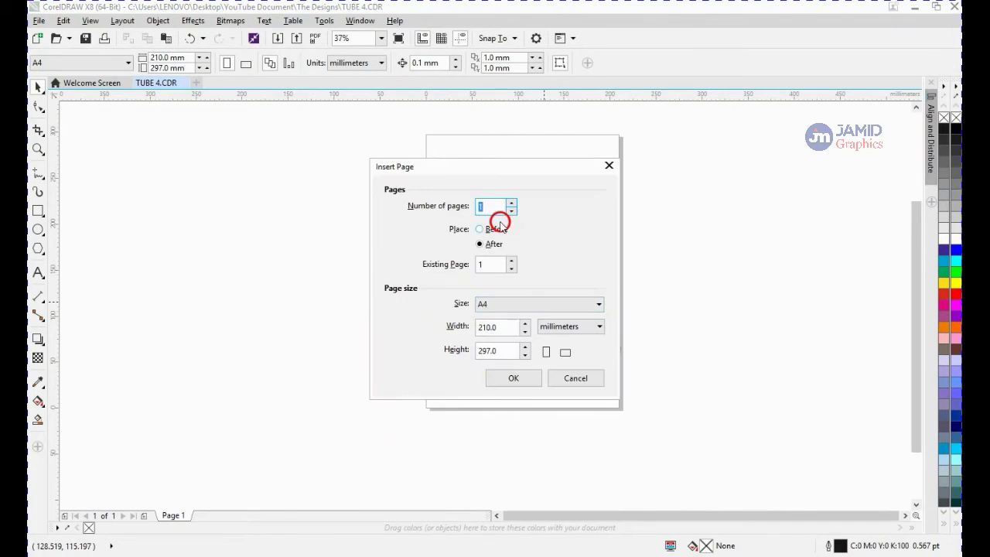
{"action": "left_click", "coordinate": [508, 381]}
{"action": "right_click", "coordinate": [225, 210]}
{"action": "left_click", "coordinate": [264, 286]}
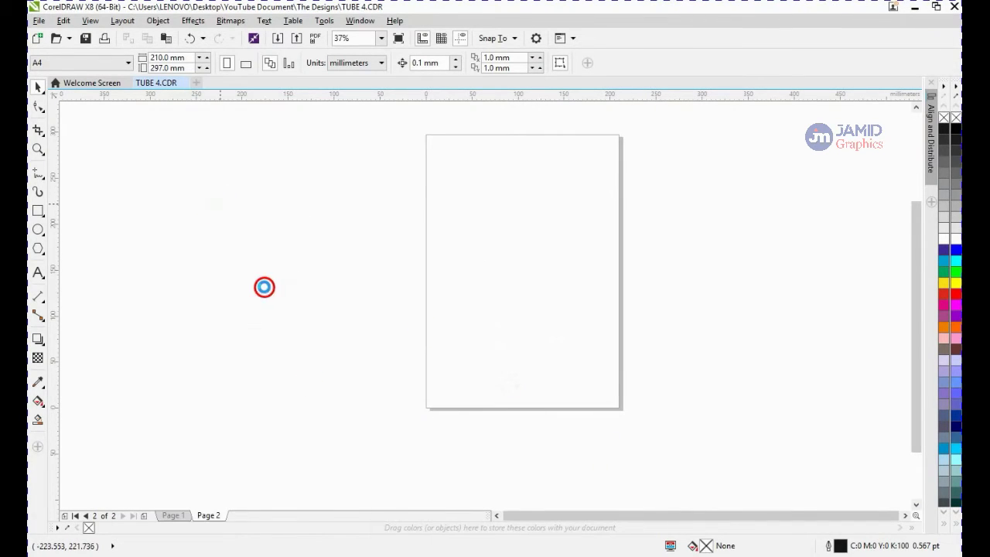
Trim the image's right edge inward to about 236 mm wide and center it on the page
{"action": "left_click", "coordinate": [38, 106]}
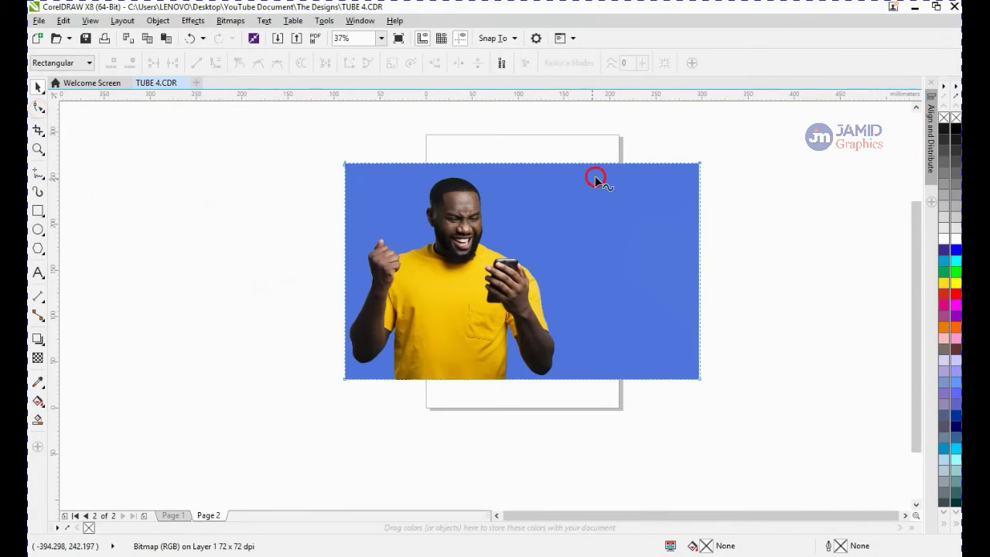
{"action": "left_click_drag", "start_coordinate": [701, 375], "coordinate": [565, 374]}
{"action": "key", "text": "space"}
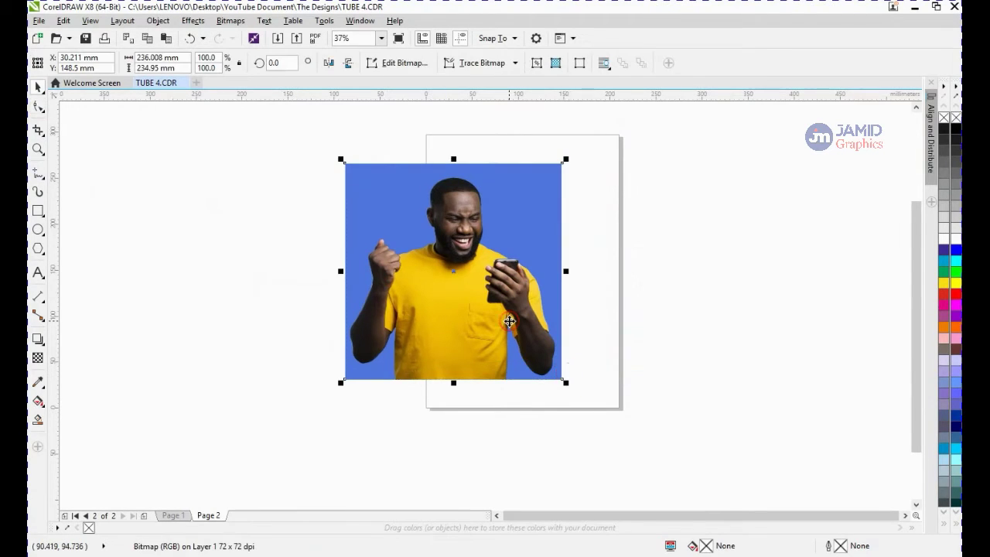
{"action": "key", "text": "p"}
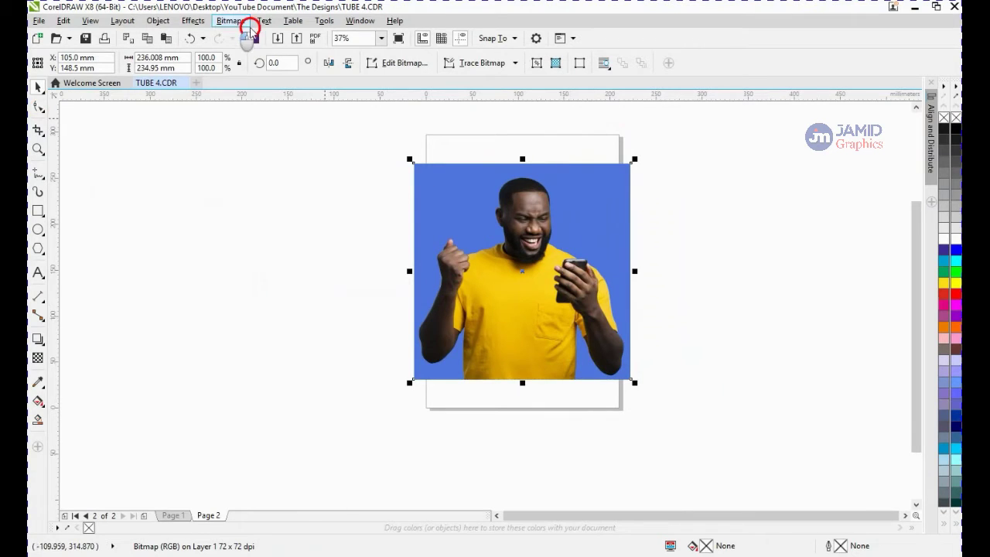
Convert the image to a 300 dpi RGB bitmap with anti-aliasing and transparent background
{"action": "left_click", "coordinate": [232, 21]}
{"action": "left_click", "coordinate": [265, 36]}
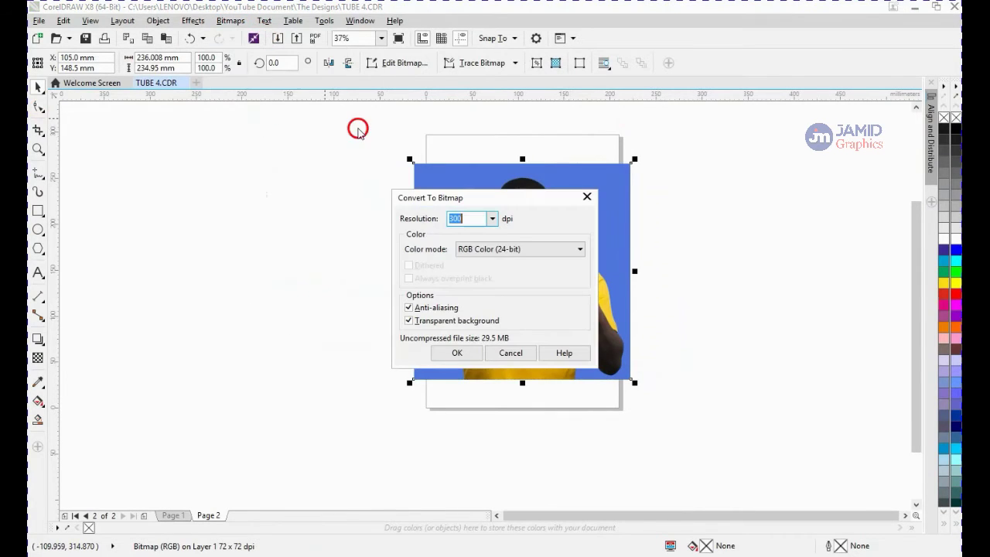
{"action": "left_click", "coordinate": [489, 255]}
{"action": "left_click", "coordinate": [495, 300]}
{"action": "left_click", "coordinate": [473, 353]}
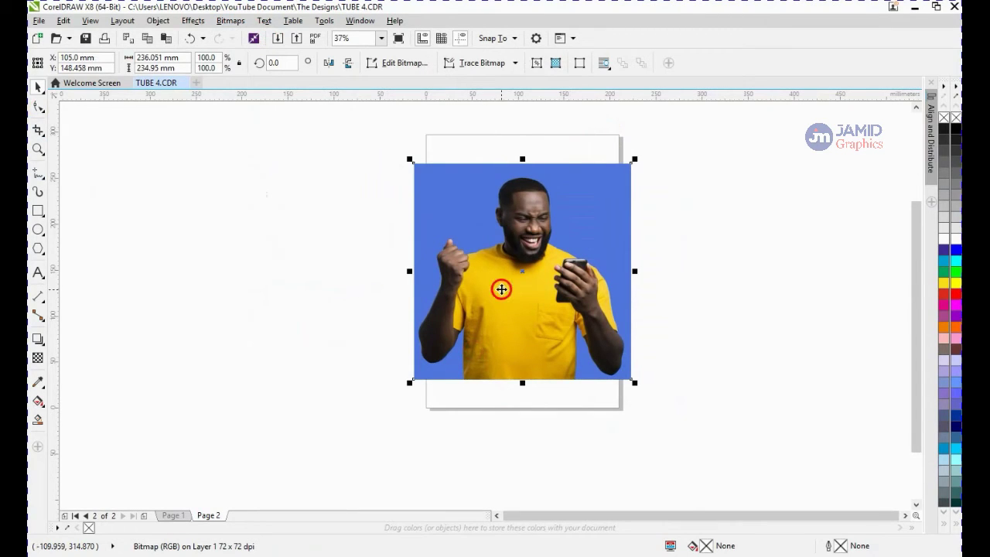
Zoom to the bitmap and open it for editing in Corel PHOTO-PAINT
{"action": "key", "text": "shift+F2"}
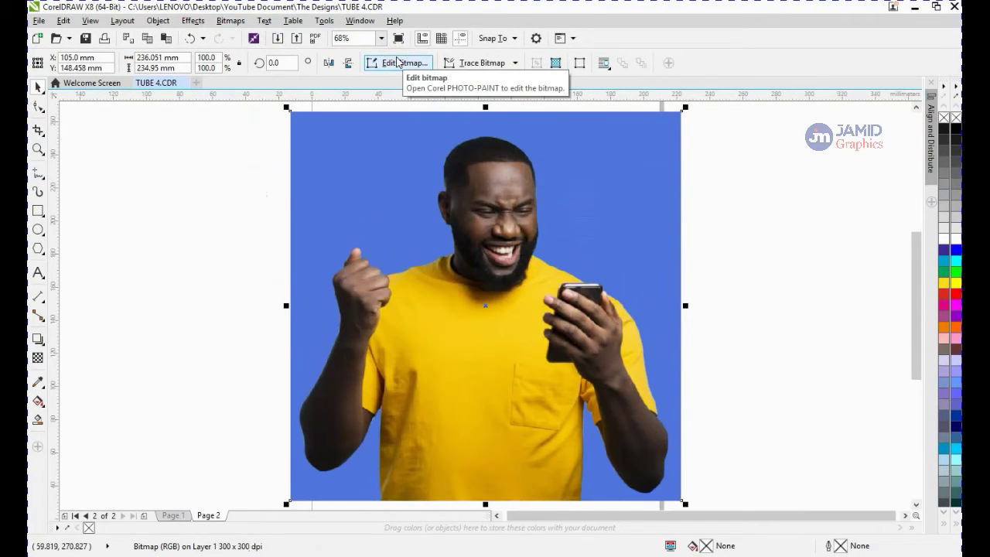
{"action": "left_click", "coordinate": [235, 25]}
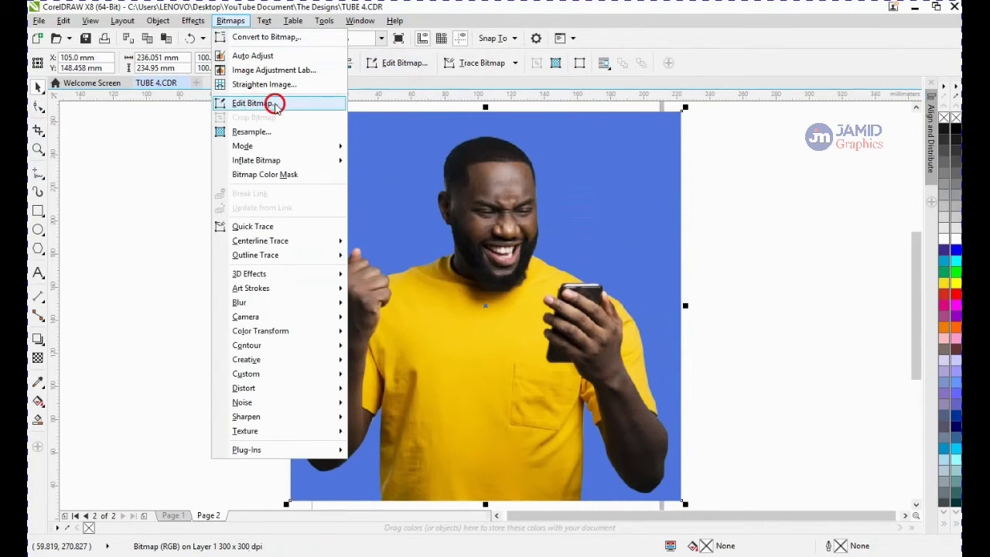
{"action": "left_click", "coordinate": [277, 103]}
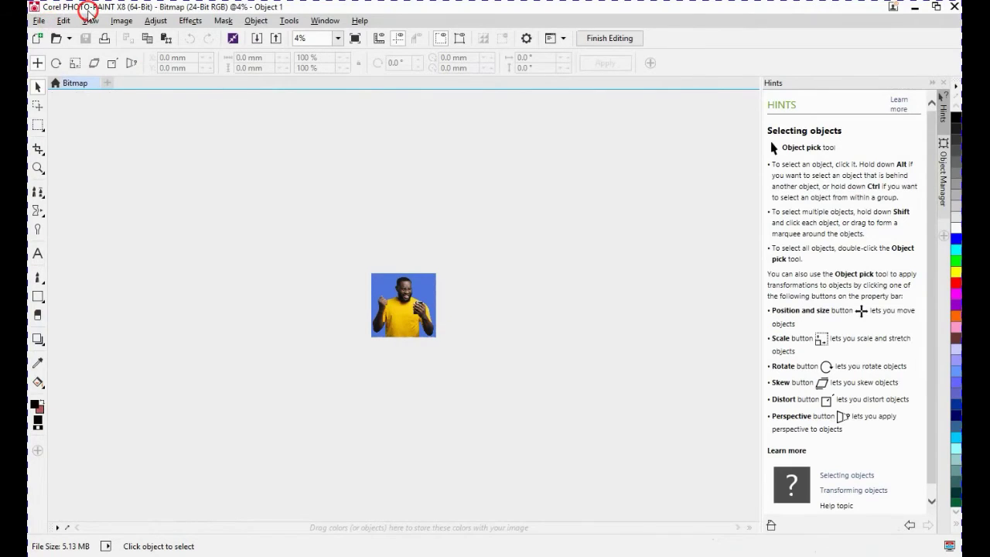
Mask the blue background with the Magic Wand Mask tool at tolerance 8
{"action": "scroll", "coordinate": [344, 287], "scroll_direction": "up", "scroll_amount": 2}
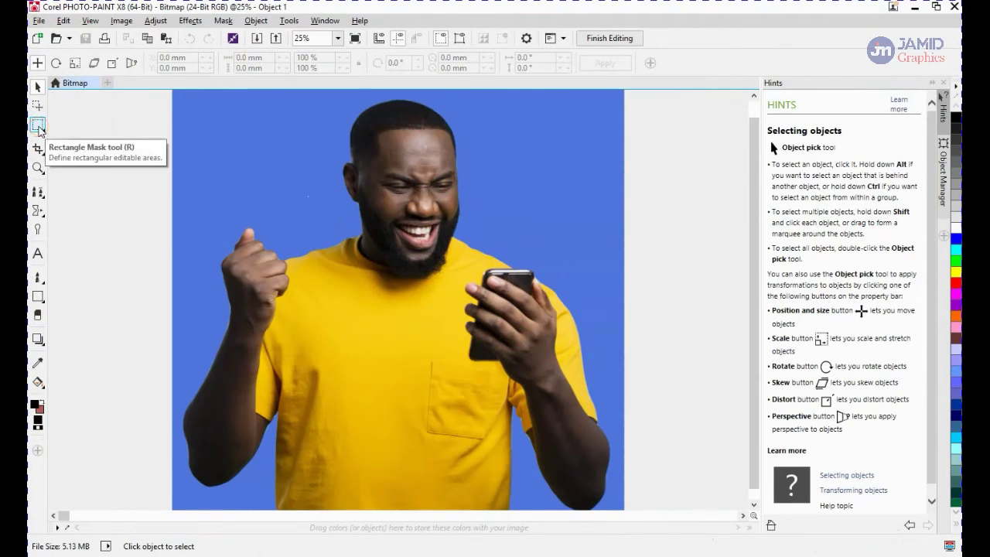
{"action": "left_click", "coordinate": [38, 126]}
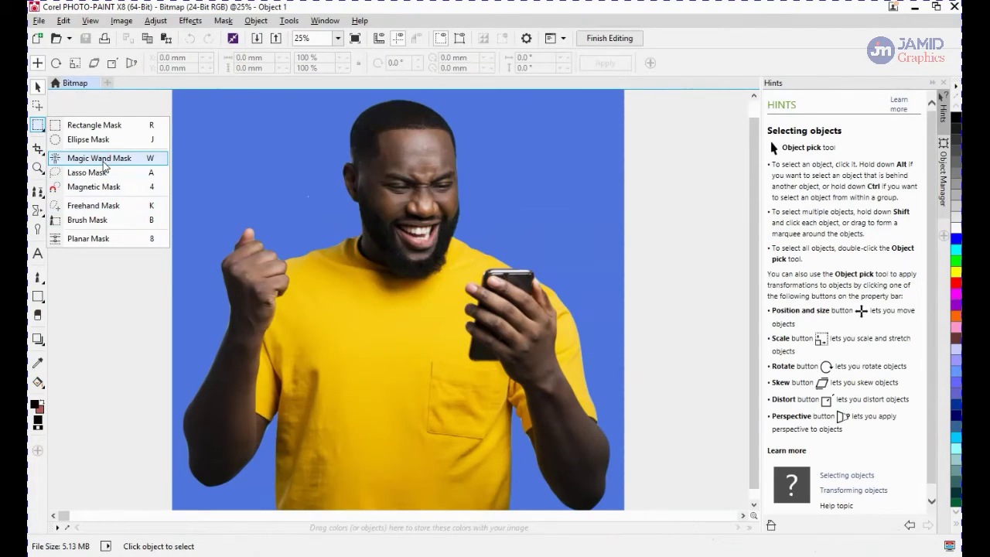
{"action": "left_click", "coordinate": [101, 158]}
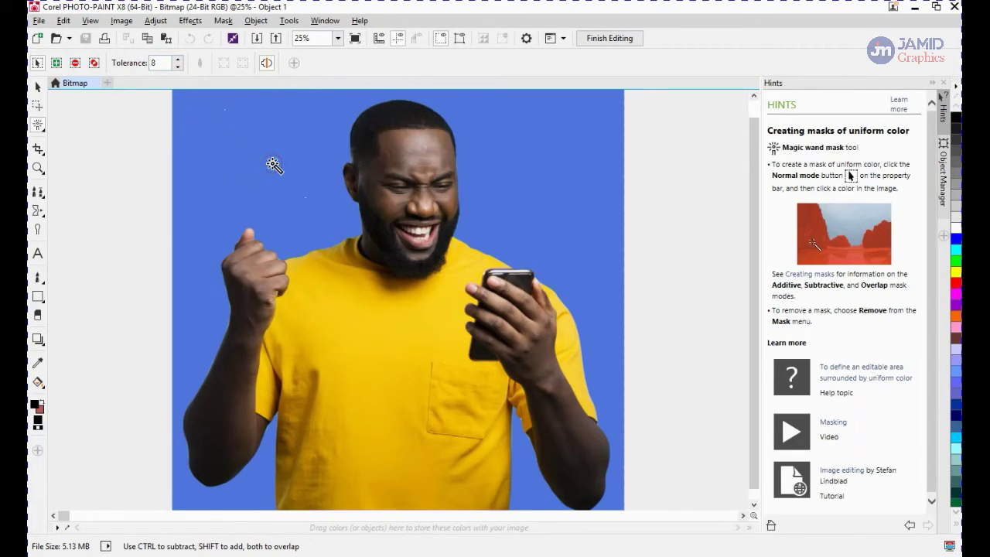
{"action": "left_click", "coordinate": [274, 166]}
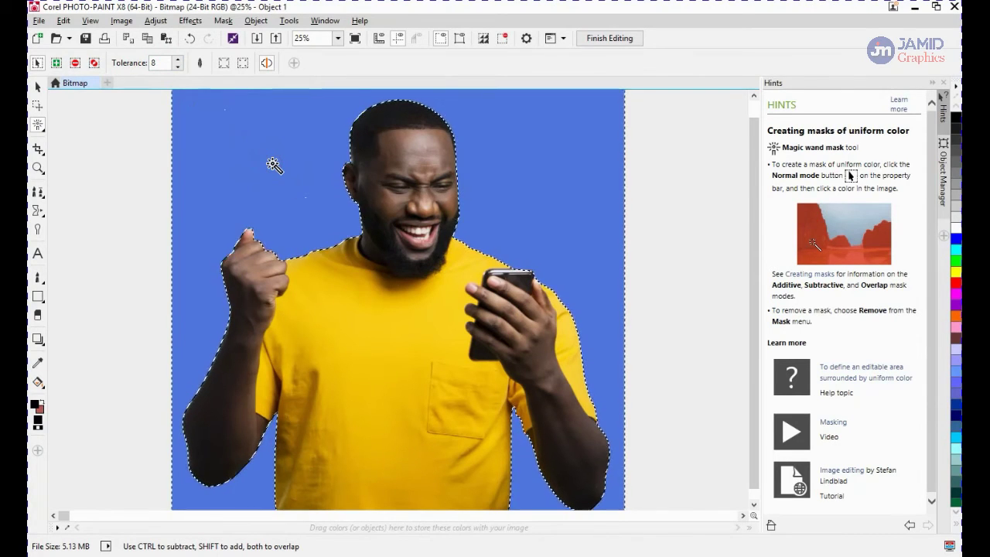
Examine the mask outline around the raised fist and shoulder up close
{"action": "left_click", "coordinate": [232, 159]}
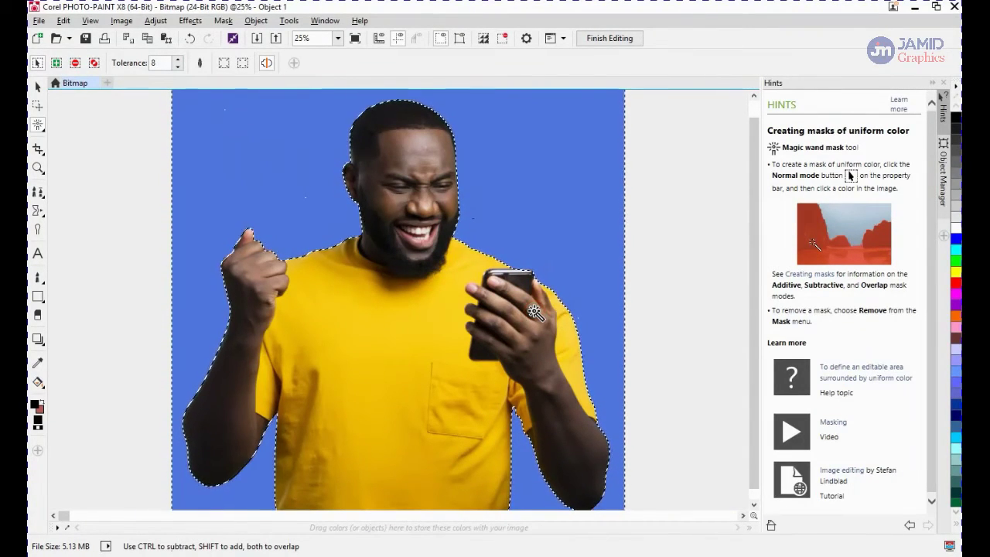
{"action": "left_click", "coordinate": [517, 292]}
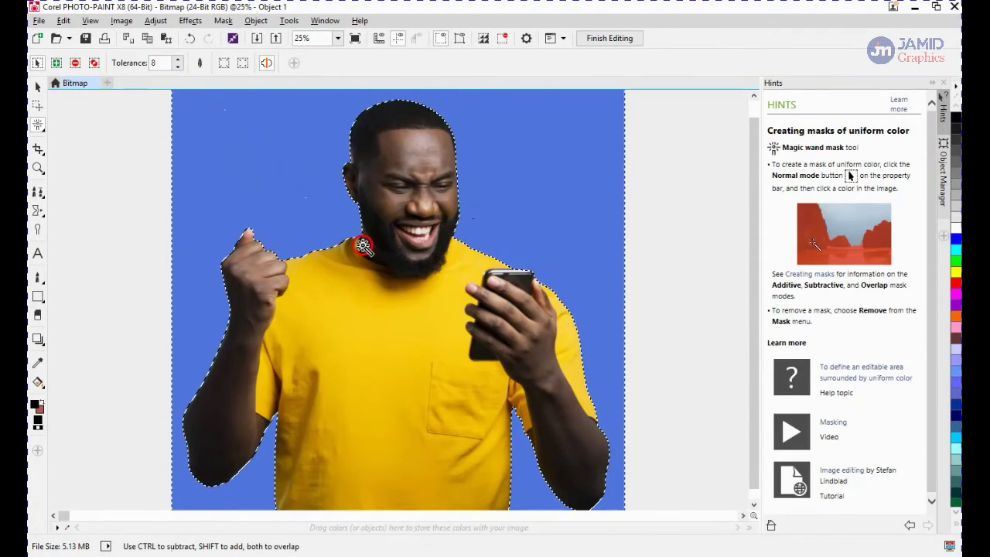
{"action": "scroll", "coordinate": [371, 257], "scroll_direction": "up", "scroll_amount": 2}
{"action": "scroll", "coordinate": [349, 339], "scroll_direction": "up", "scroll_amount": 3}
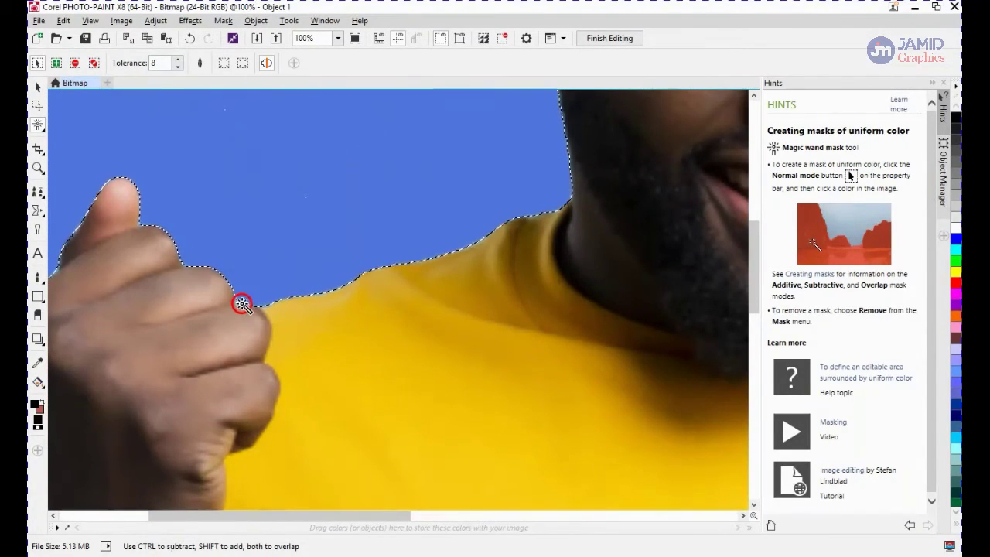
{"action": "scroll", "coordinate": [251, 303], "scroll_direction": "down", "scroll_amount": 5}
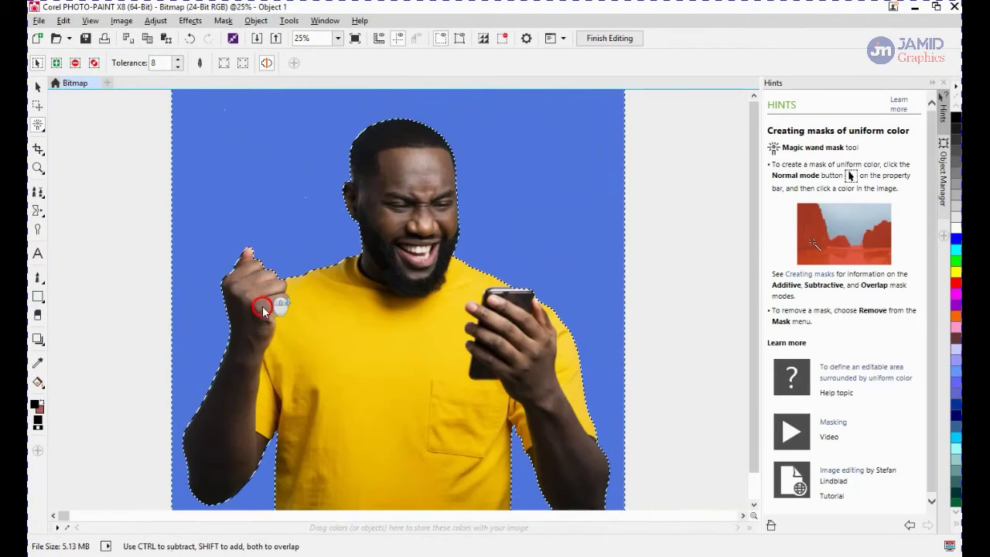
Raise the Magic Wand Mask tolerance to 30 and mask the blue background again
{"action": "scroll", "coordinate": [265, 330], "scroll_direction": "up", "scroll_amount": 5}
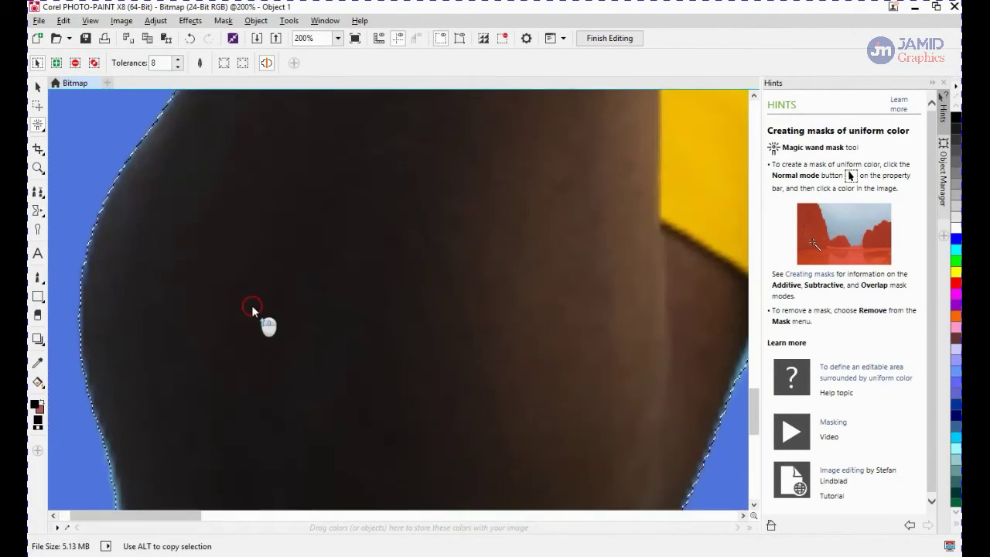
{"action": "scroll", "coordinate": [698, 322], "scroll_direction": "down", "scroll_amount": 2}
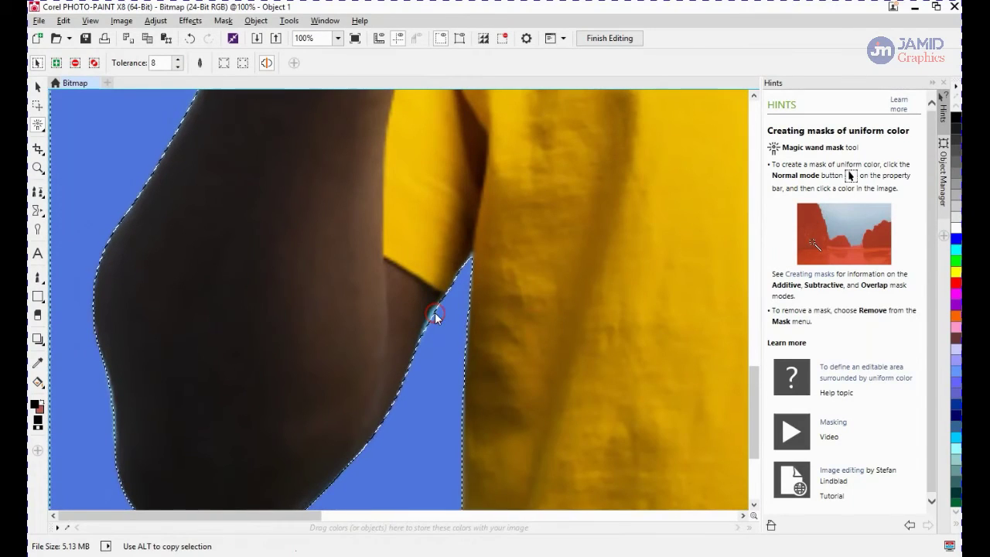
{"action": "type", "text": "3"}
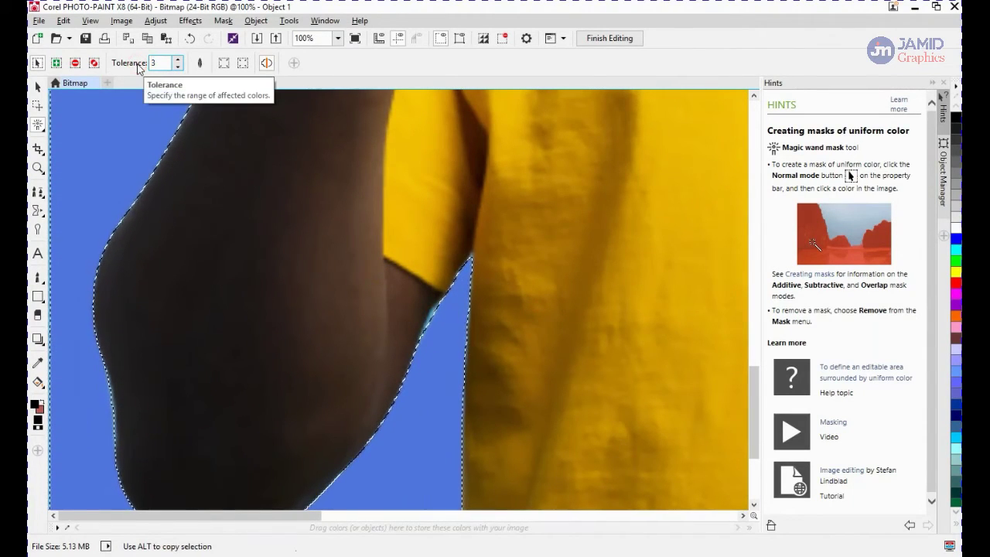
{"action": "scroll", "coordinate": [199, 150], "scroll_direction": "down", "scroll_amount": 3}
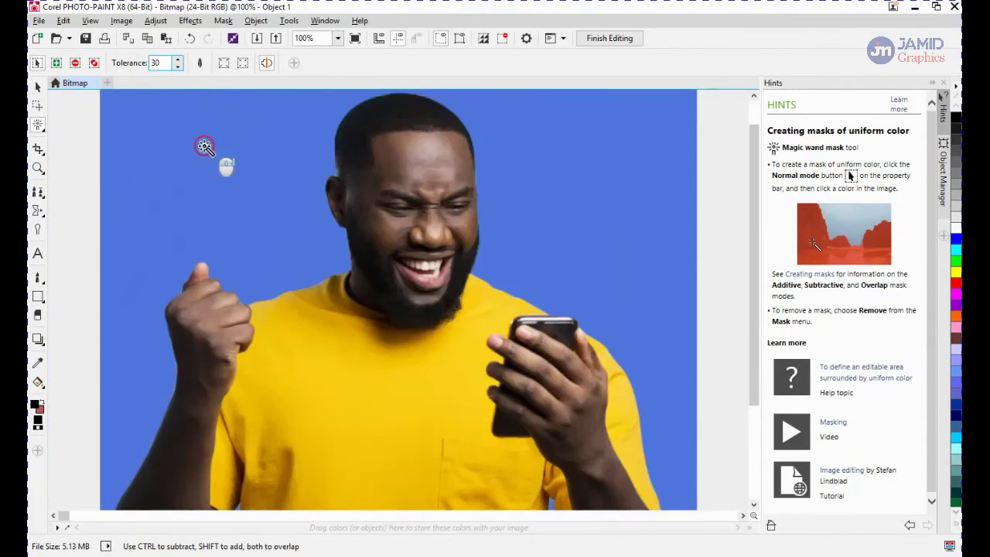
{"action": "left_click", "coordinate": [232, 203]}
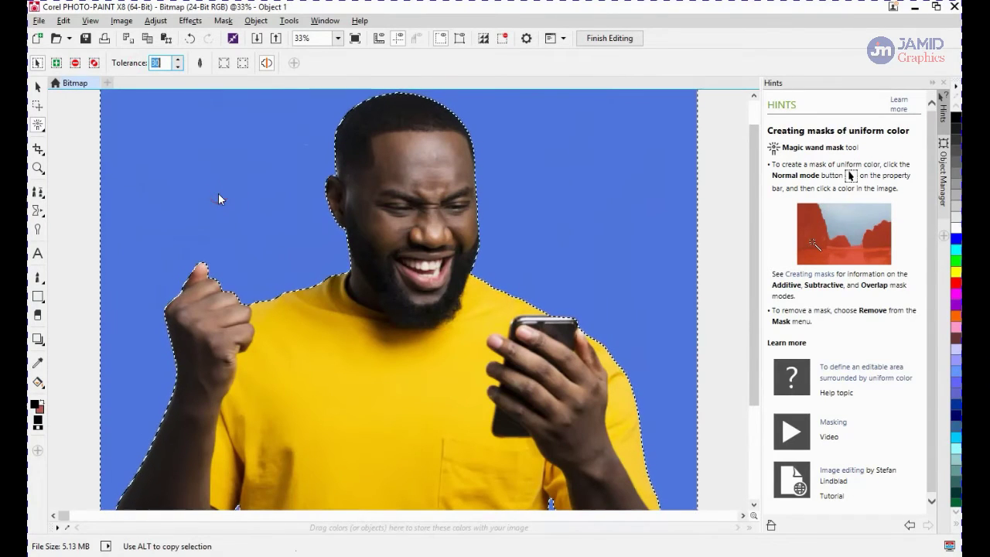
{"action": "type", "text": "30"}
{"action": "left_click", "coordinate": [232, 203]}
{"action": "left_click", "coordinate": [195, 144]}
{"action": "left_click", "coordinate": [215, 183]}
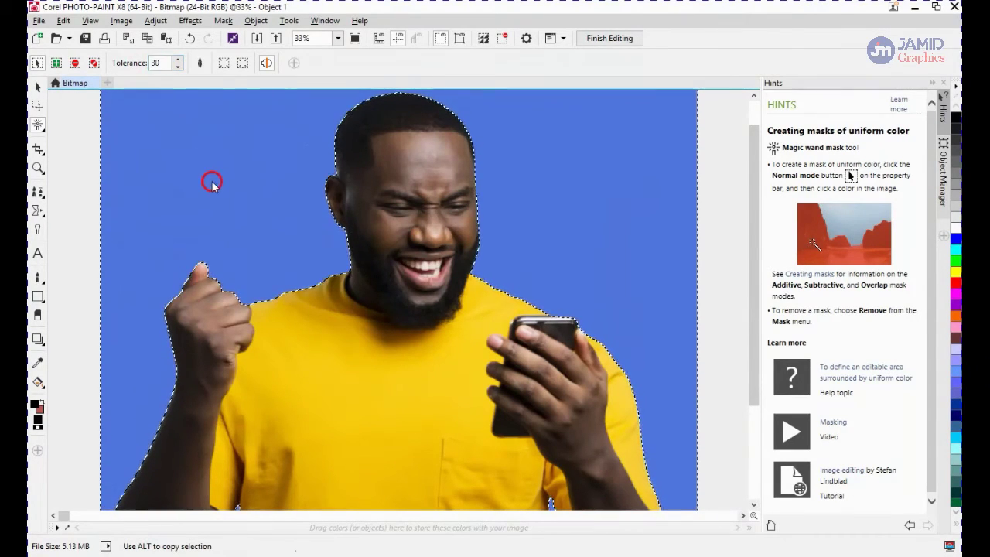
{"action": "left_click", "coordinate": [221, 181]}
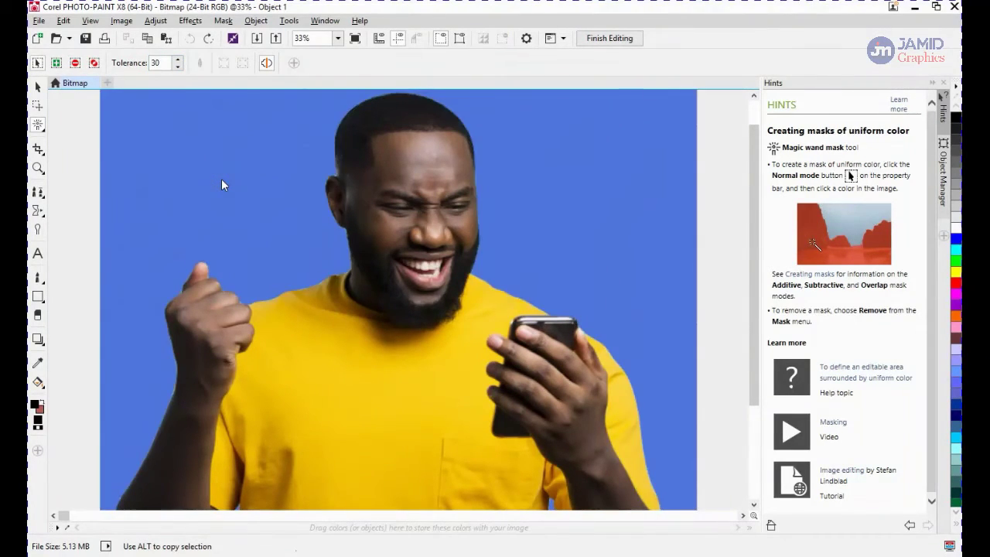
{"action": "scroll", "coordinate": [222, 184], "scroll_direction": "down", "scroll_amount": 1}
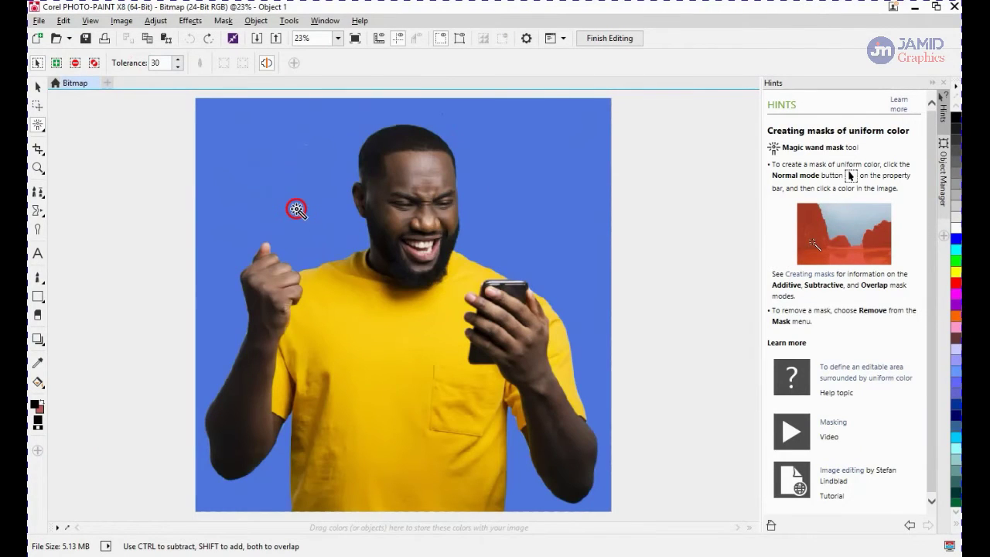
{"action": "left_click", "coordinate": [291, 248]}
Inspect the new mask outline around the fist, arm and shoulders at different zoom levels
{"action": "scroll", "coordinate": [280, 285], "scroll_direction": "up", "scroll_amount": 7}
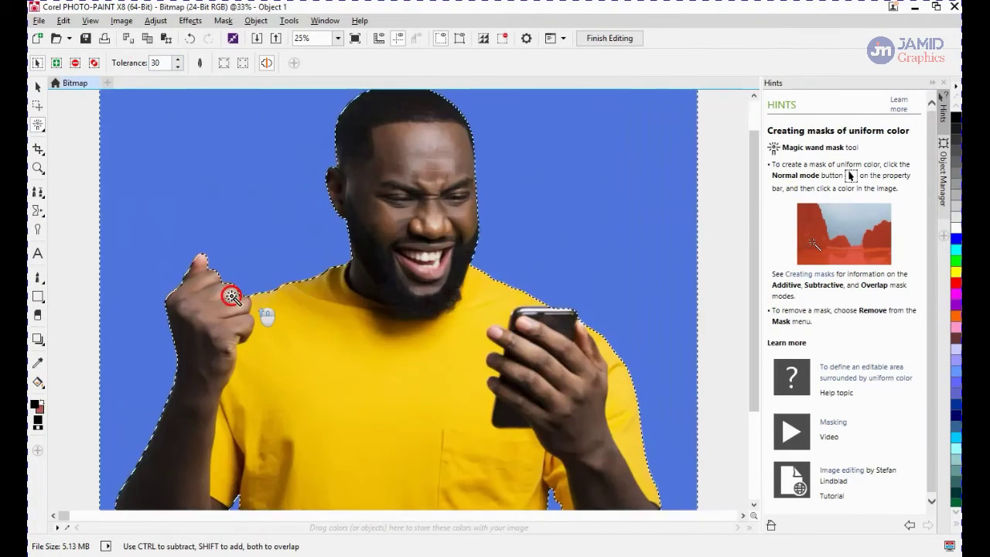
{"action": "scroll", "coordinate": [503, 314], "scroll_direction": "down", "scroll_amount": 3}
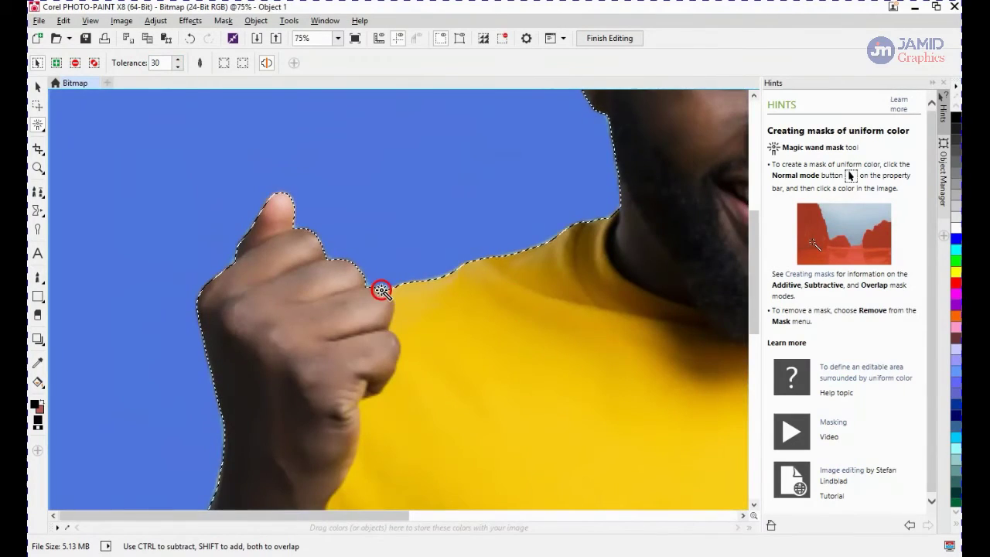
{"action": "scroll", "coordinate": [387, 297], "scroll_direction": "up", "scroll_amount": 3}
{"action": "scroll", "coordinate": [413, 327], "scroll_direction": "down", "scroll_amount": 5}
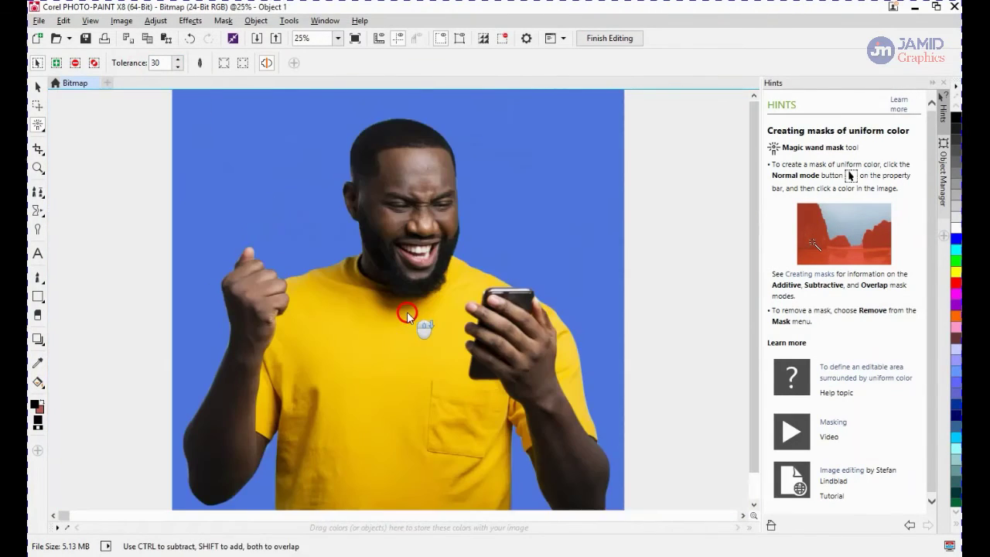
{"action": "scroll", "coordinate": [281, 475], "scroll_direction": "up", "scroll_amount": 3}
{"action": "scroll", "coordinate": [209, 379], "scroll_direction": "up", "scroll_amount": 2}
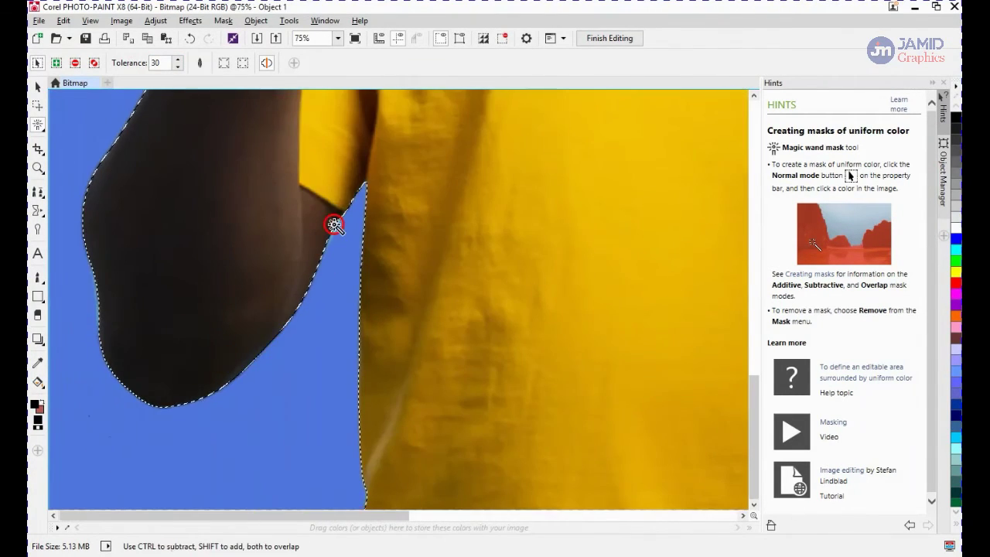
{"action": "scroll", "coordinate": [335, 224], "scroll_direction": "up", "scroll_amount": 3}
{"action": "scroll", "coordinate": [565, 347], "scroll_direction": "down", "scroll_amount": 4}
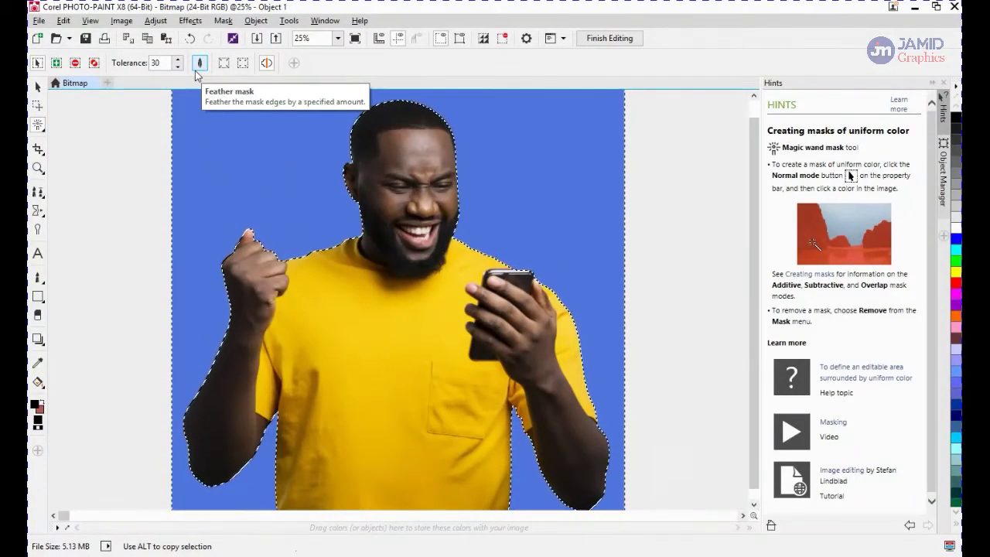
{"action": "scroll", "coordinate": [196, 150], "scroll_direction": "down", "scroll_amount": 1}
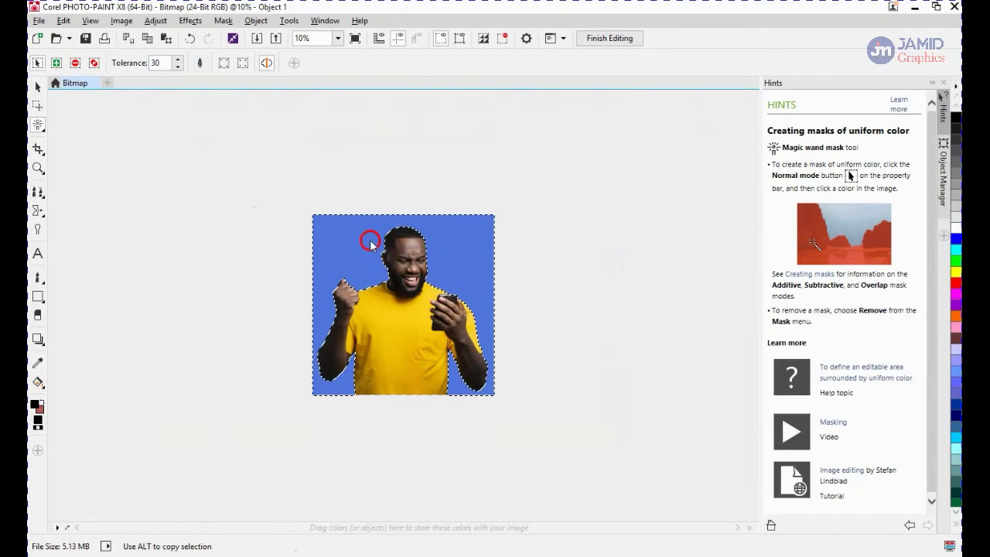
{"action": "scroll", "coordinate": [360, 259], "scroll_direction": "up", "scroll_amount": 1}
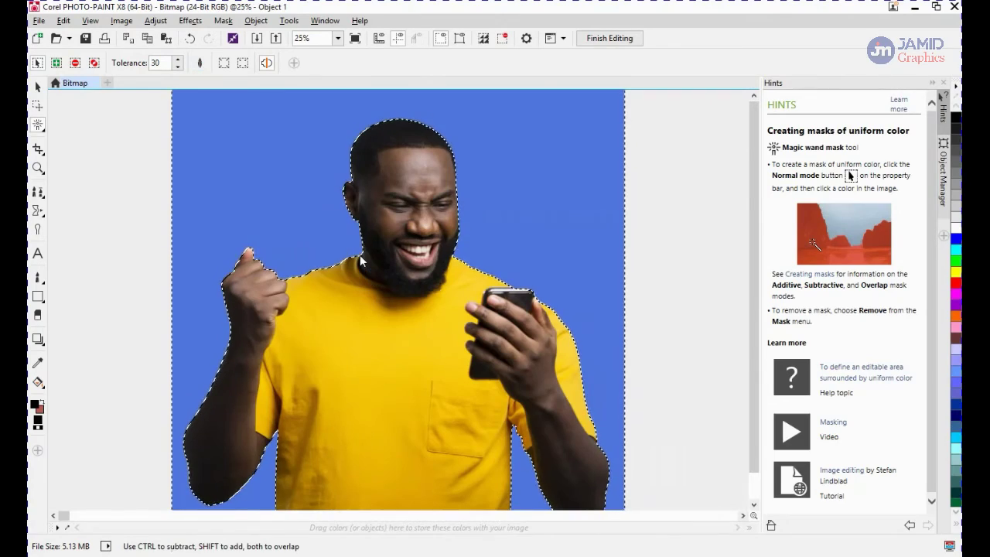
Delete the masked blue background and save the bitmap
{"action": "key", "text": "Delete"}
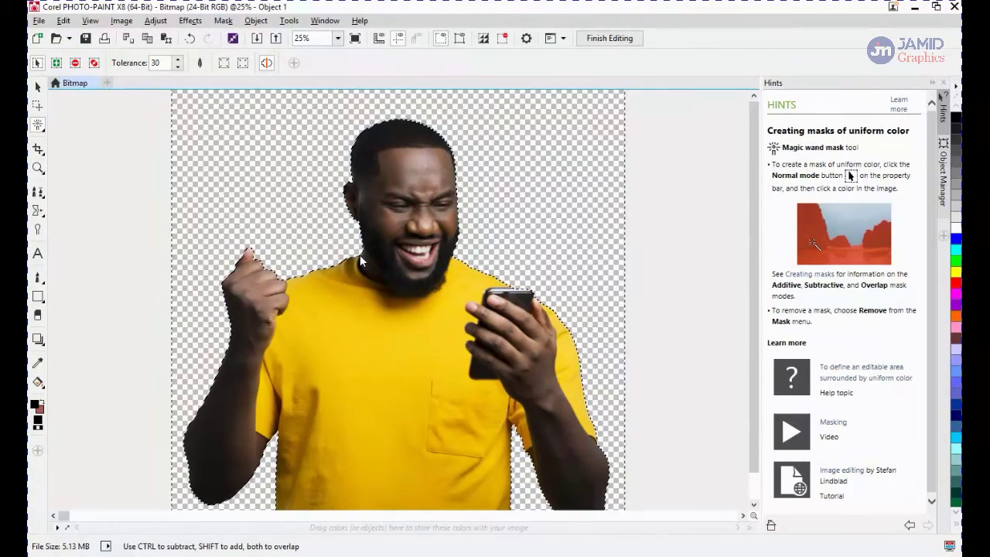
{"action": "key", "text": "ctrl+s"}
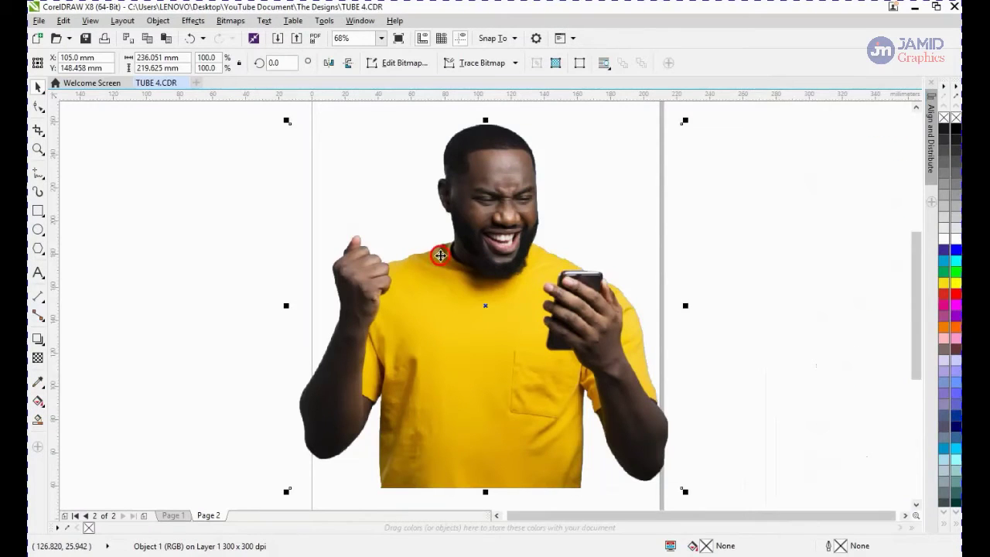
In CorelDRAW, draw a rectangle about 237 × 249 mm covering the photo
{"action": "scroll", "coordinate": [444, 249], "scroll_direction": "up", "scroll_amount": 3}
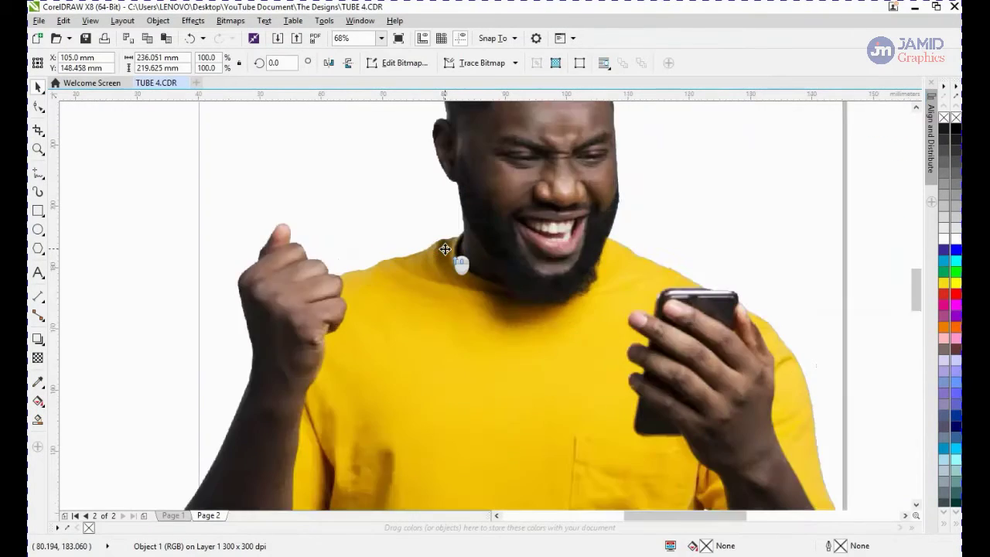
{"action": "scroll", "coordinate": [445, 249], "scroll_direction": "down", "scroll_amount": 4}
{"action": "scroll", "coordinate": [446, 249], "scroll_direction": "down", "scroll_amount": 2}
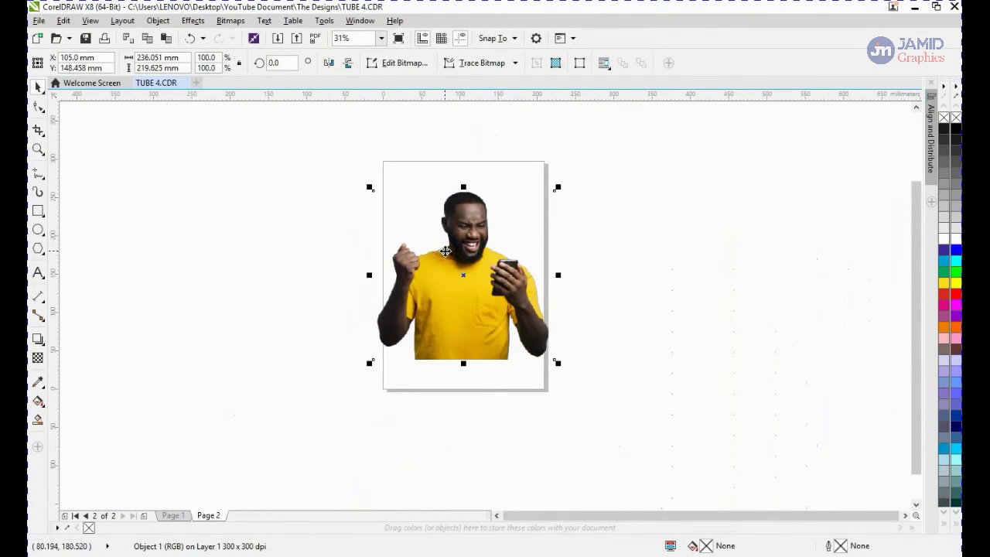
{"action": "left_click", "coordinate": [289, 278]}
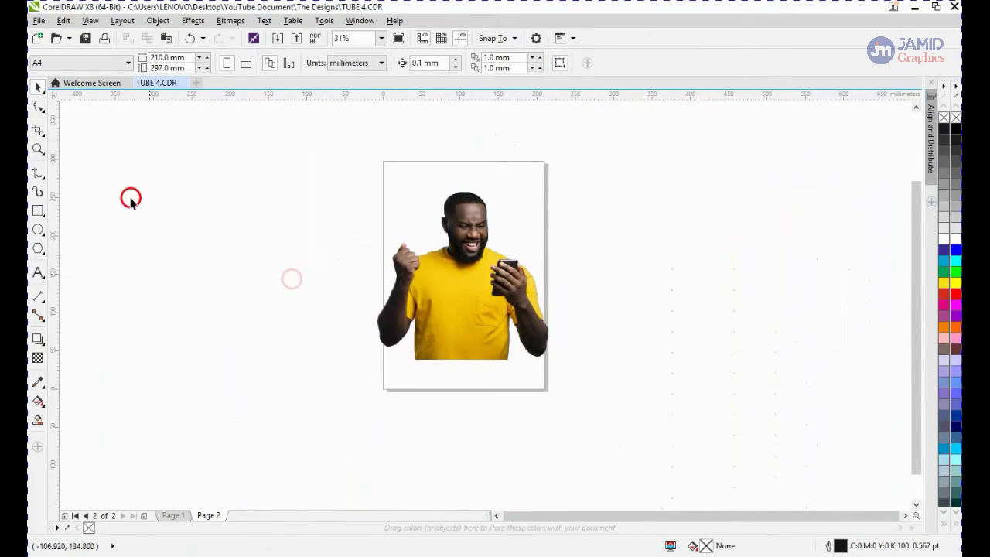
{"action": "left_click", "coordinate": [40, 212]}
{"action": "left_click_drag", "start_coordinate": [377, 181], "coordinate": [558, 373]}
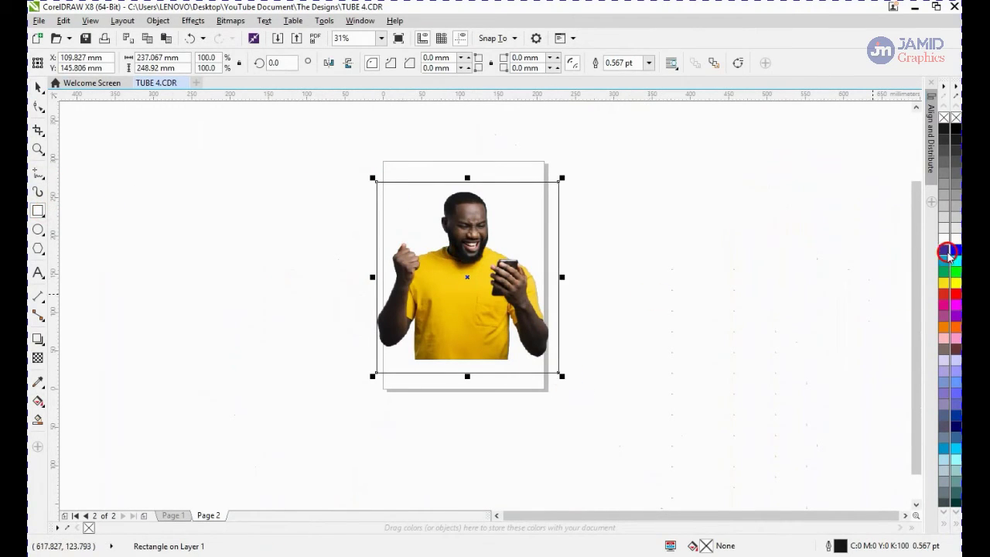
Fill the rectangle yellow and send it behind the photo
{"action": "left_click_drag", "start_coordinate": [947, 250], "coordinate": [563, 290]}
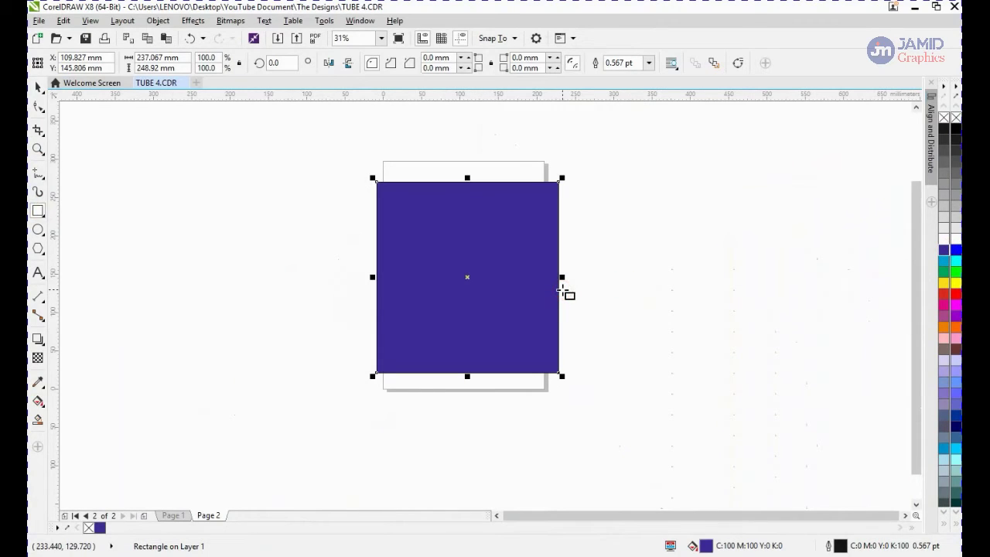
{"action": "left_click", "coordinate": [944, 282]}
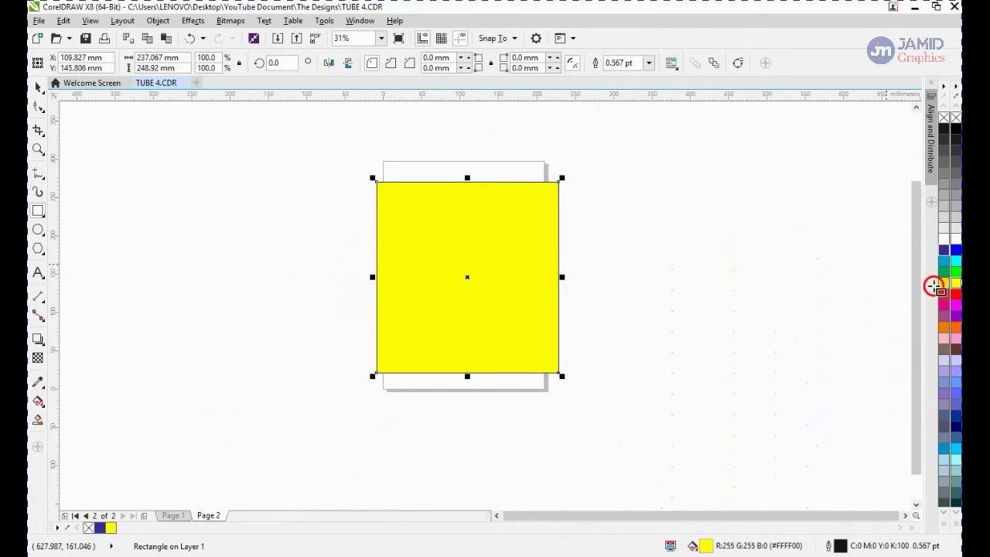
{"action": "key", "text": "shift+Page_Down"}
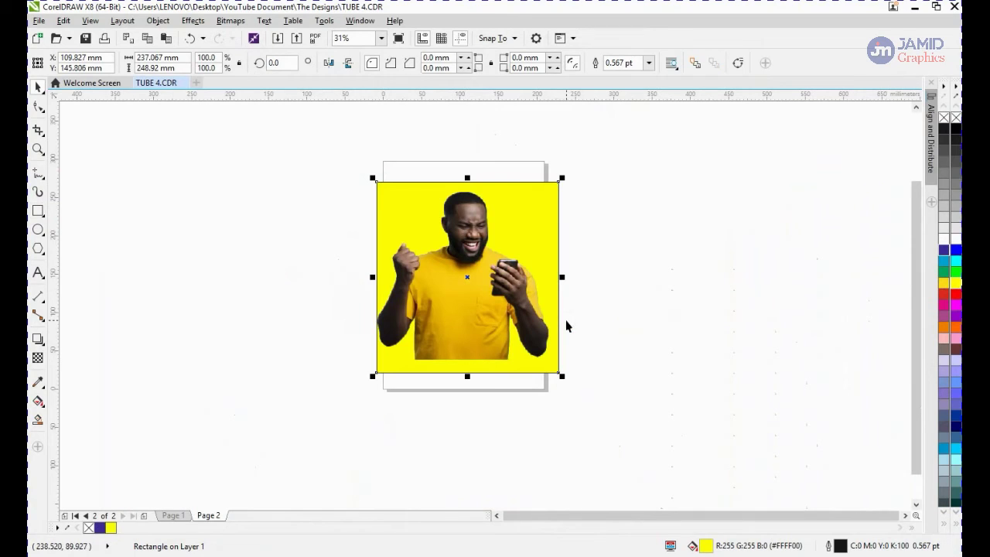
Inspect the cut-out edges of the man against the yellow background up close
{"action": "left_click", "coordinate": [514, 267]}
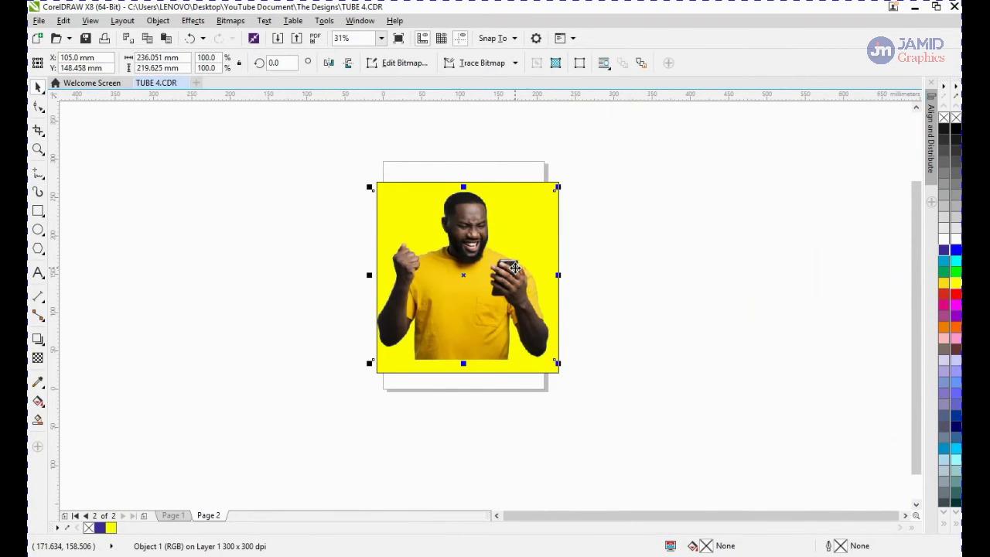
{"action": "scroll", "coordinate": [514, 268], "scroll_direction": "up", "scroll_amount": 8}
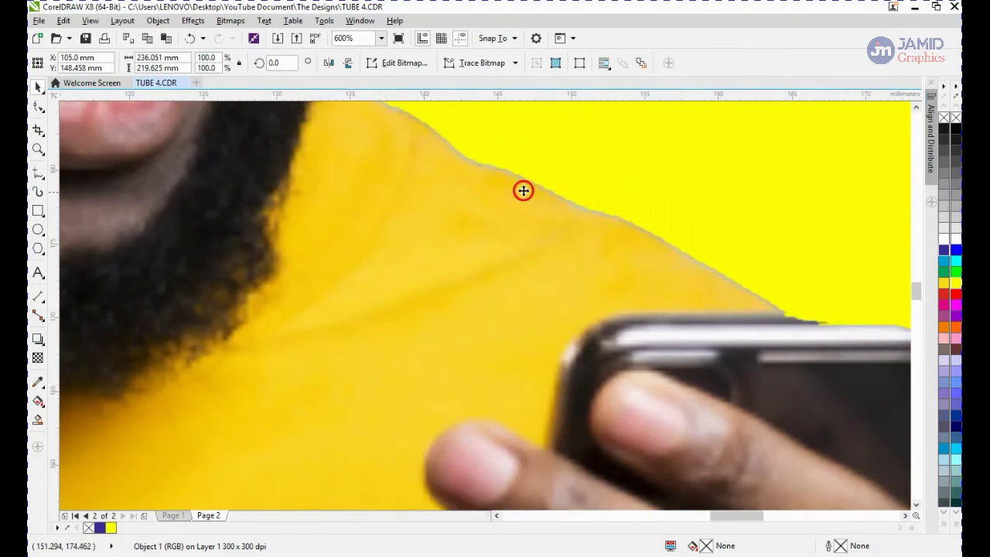
{"action": "scroll", "coordinate": [559, 205], "scroll_direction": "down", "scroll_amount": 1}
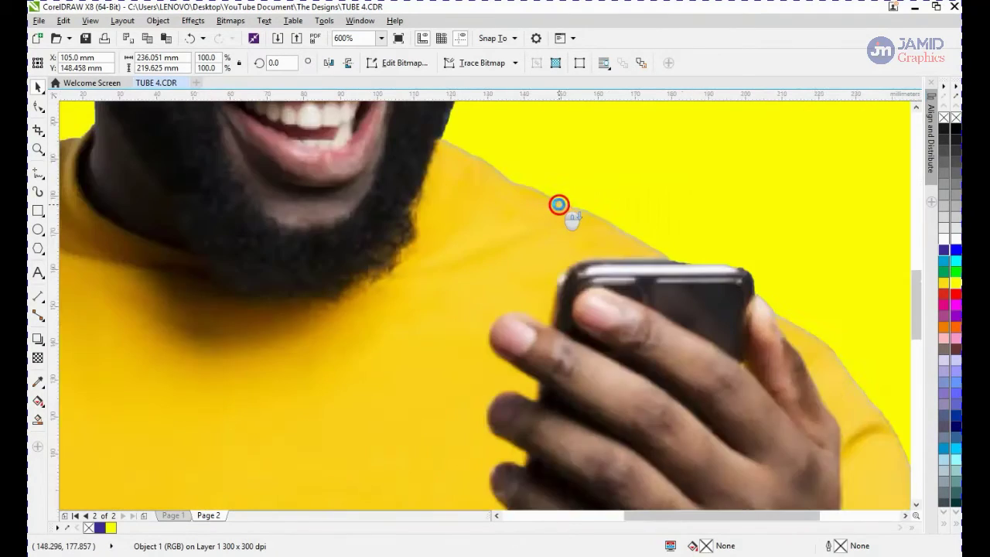
{"action": "scroll", "coordinate": [558, 205], "scroll_direction": "down", "scroll_amount": 1}
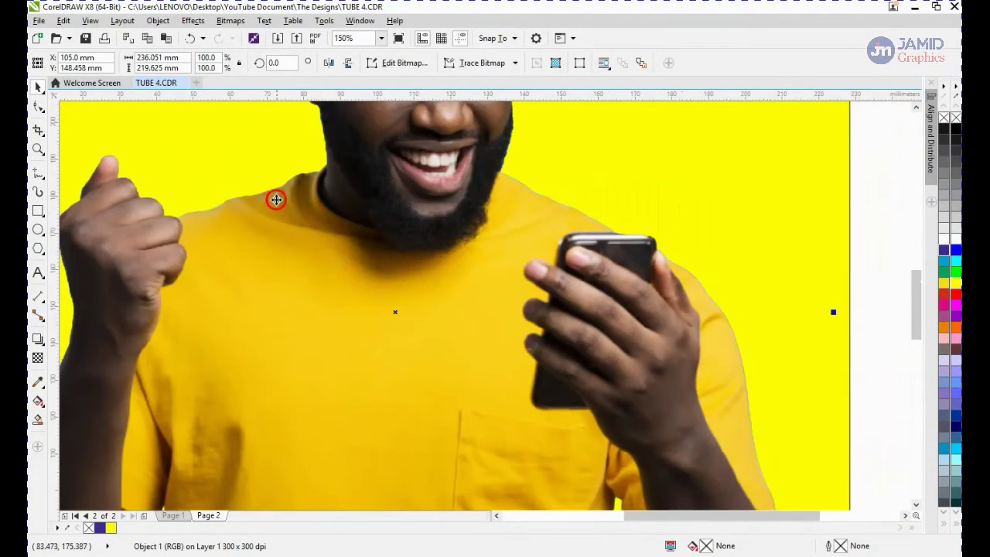
{"action": "scroll", "coordinate": [276, 199], "scroll_direction": "up", "scroll_amount": 1}
{"action": "scroll", "coordinate": [144, 220], "scroll_direction": "down", "scroll_amount": 2}
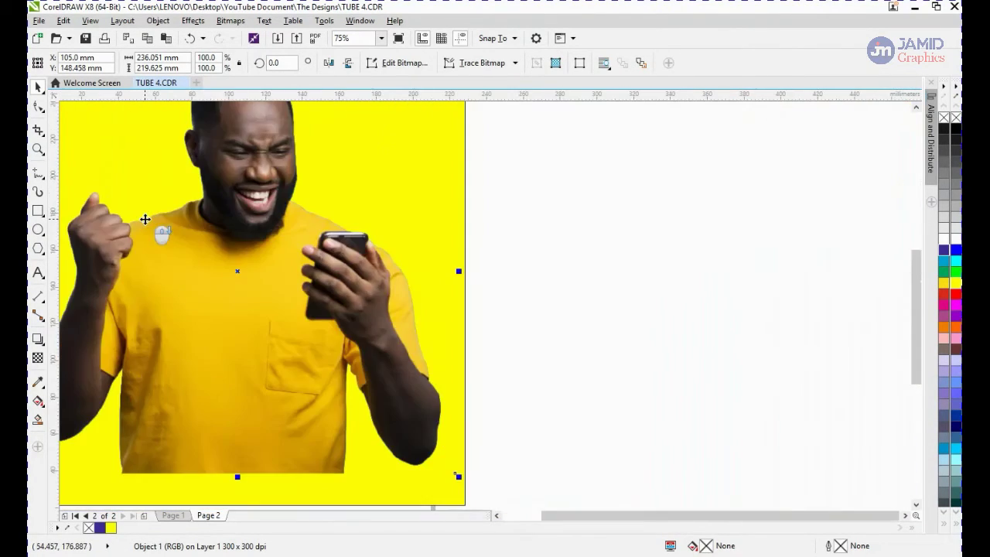
{"action": "left_click", "coordinate": [916, 108]}
{"action": "scroll", "coordinate": [307, 257], "scroll_direction": "down", "scroll_amount": 1}
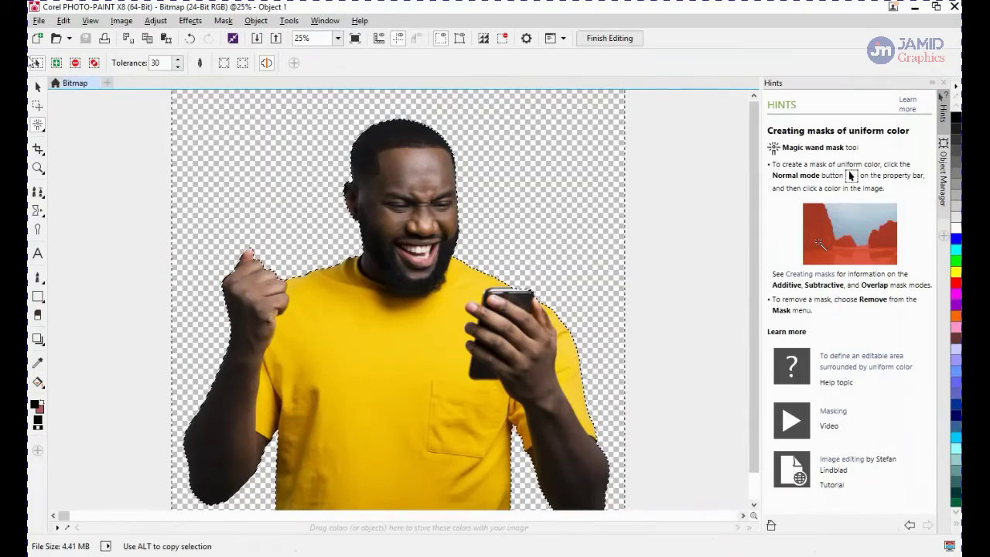
Back in PHOTO-PAINT, feather the selected object's mask with width 7 and Linear edges, previewing the result
{"action": "left_click", "coordinate": [39, 86]}
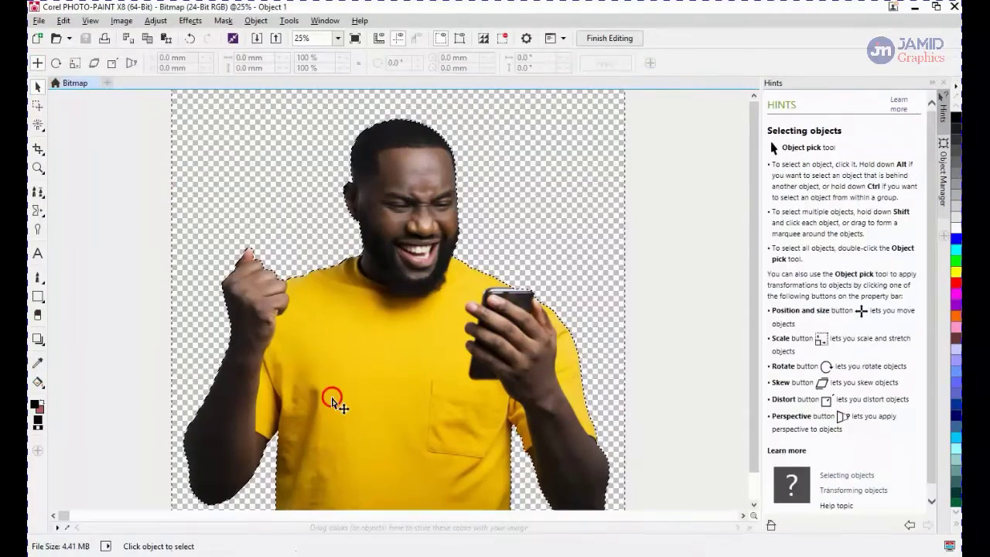
{"action": "left_click", "coordinate": [401, 347]}
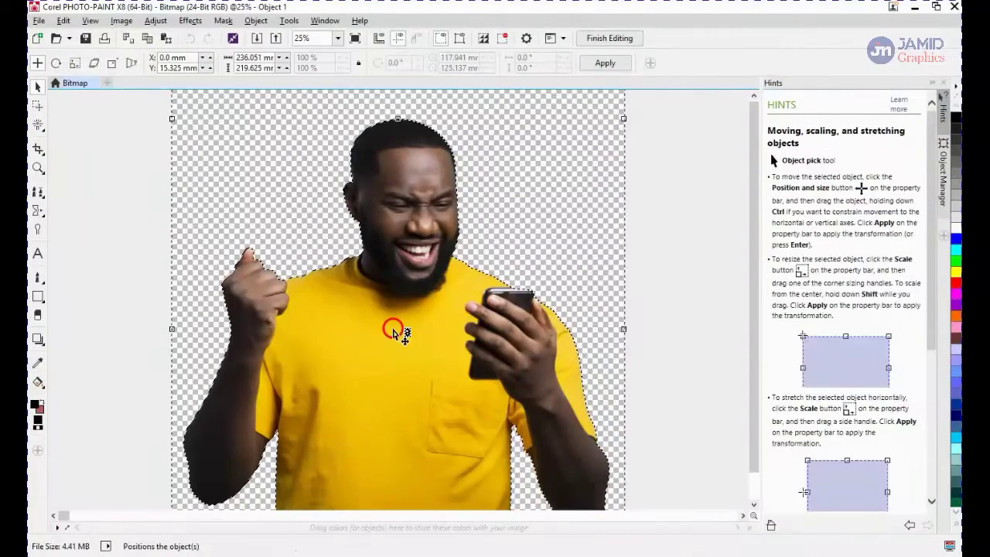
{"action": "key", "text": "ctrl+shift+f"}
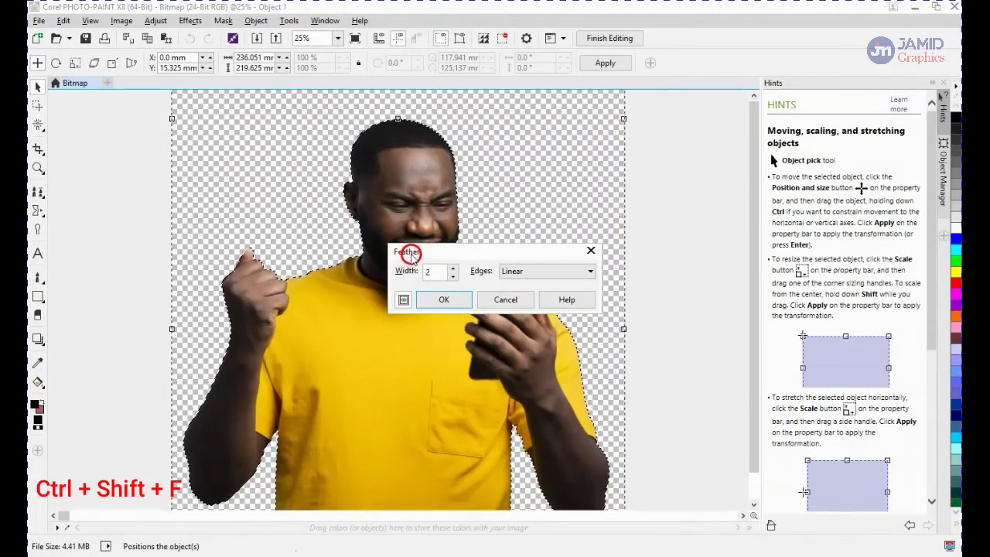
{"action": "left_click_drag", "start_coordinate": [463, 252], "coordinate": [550, 145]}
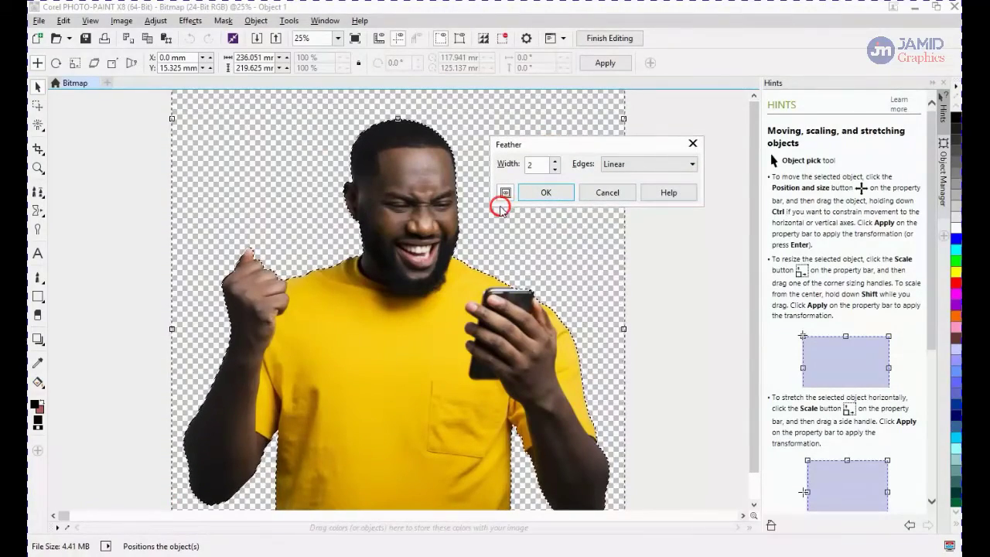
{"action": "scroll", "coordinate": [481, 271], "scroll_direction": "up", "scroll_amount": 5}
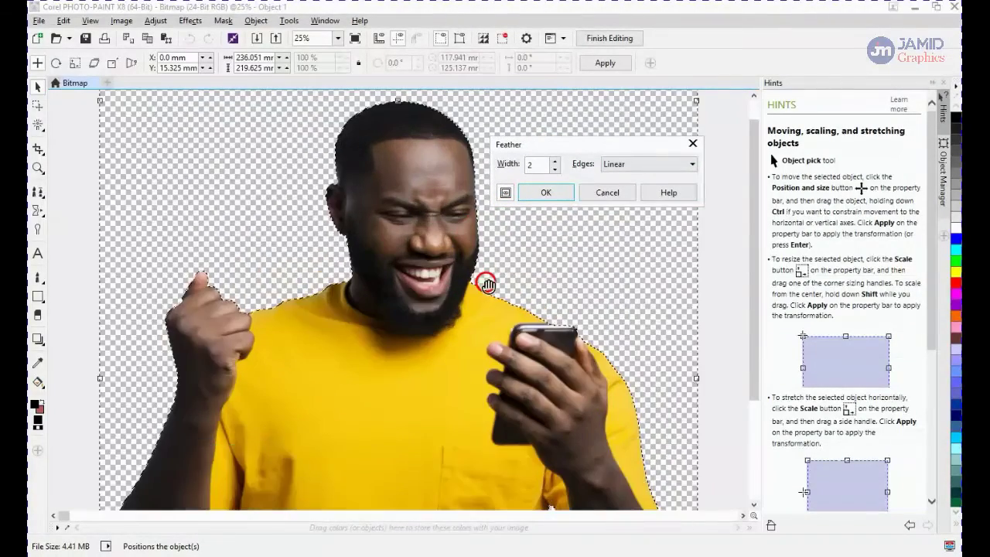
{"action": "scroll", "coordinate": [328, 302], "scroll_direction": "up", "scroll_amount": 4}
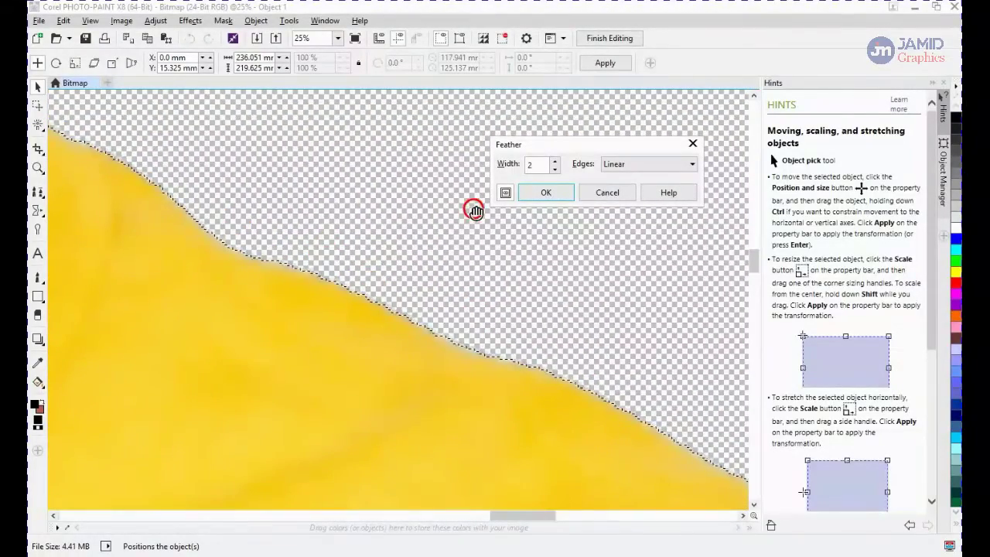
{"action": "left_click", "coordinate": [504, 192]}
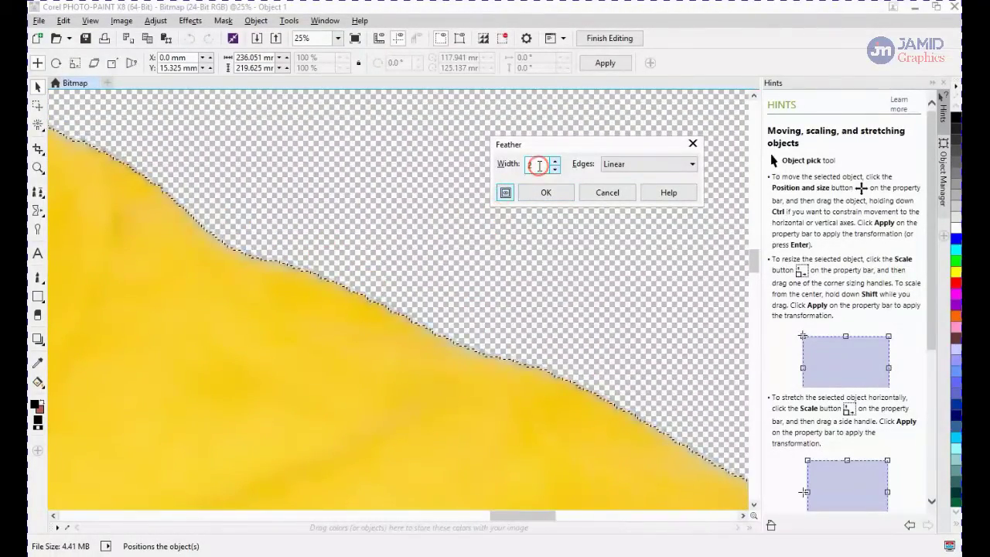
{"action": "left_click_drag", "start_coordinate": [539, 166], "coordinate": [520, 171]}
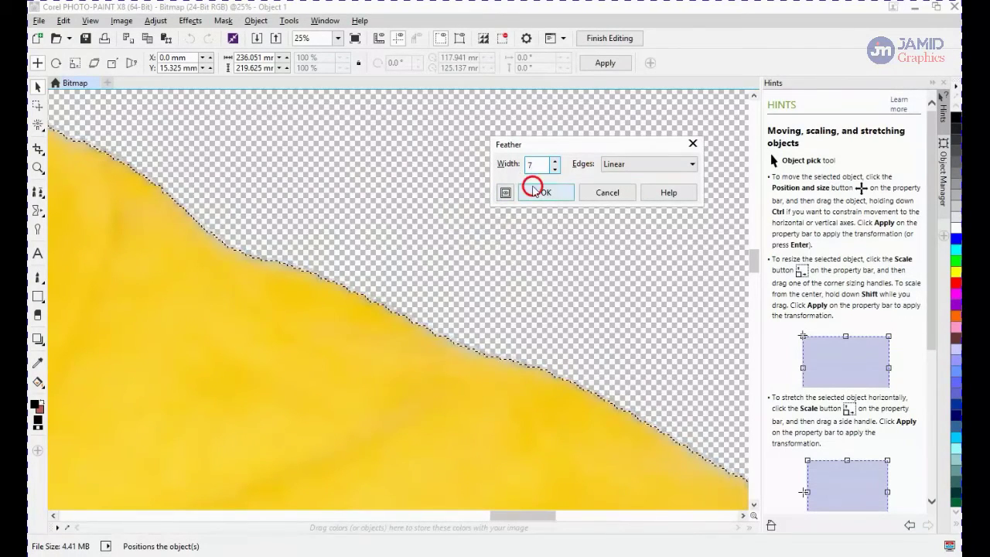
{"action": "left_click", "coordinate": [506, 192]}
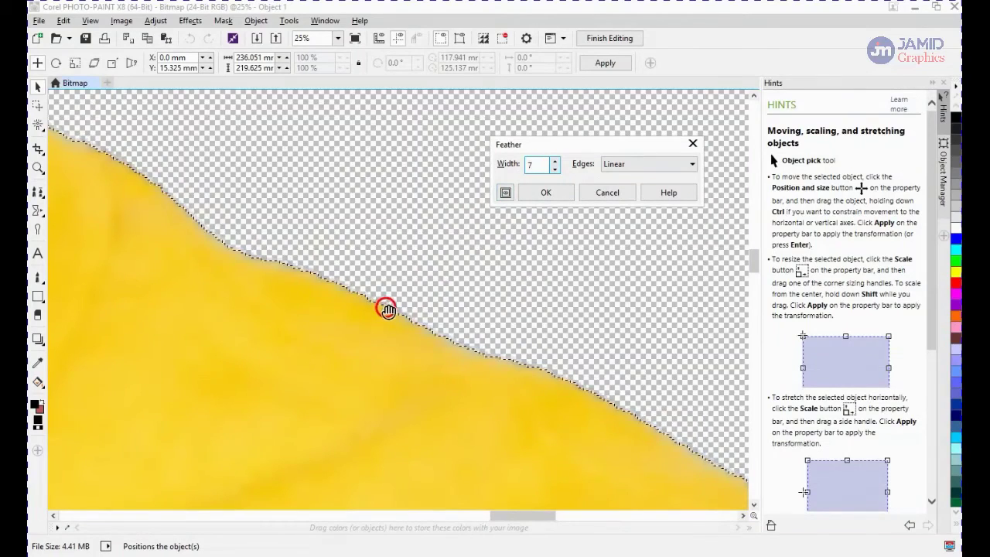
{"action": "left_click", "coordinate": [505, 192]}
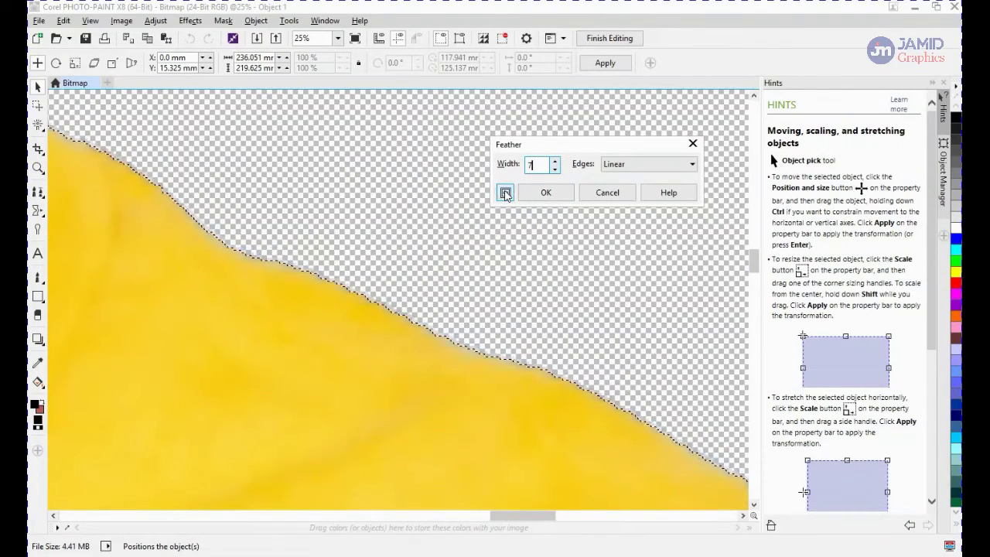
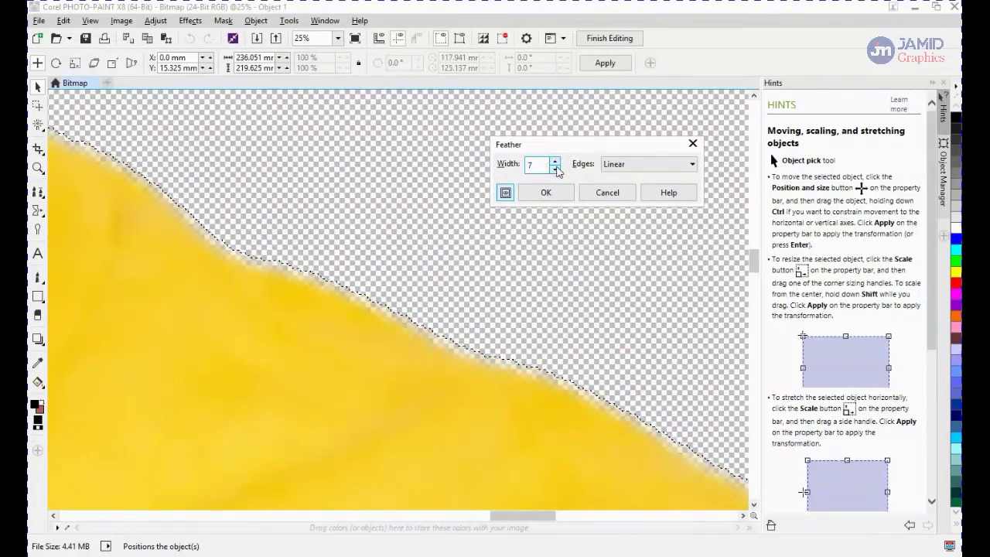
Feather the selected object's mask with a width of 3 and Linear edges, previewing larger widths first
{"action": "left_click", "coordinate": [554, 162]}
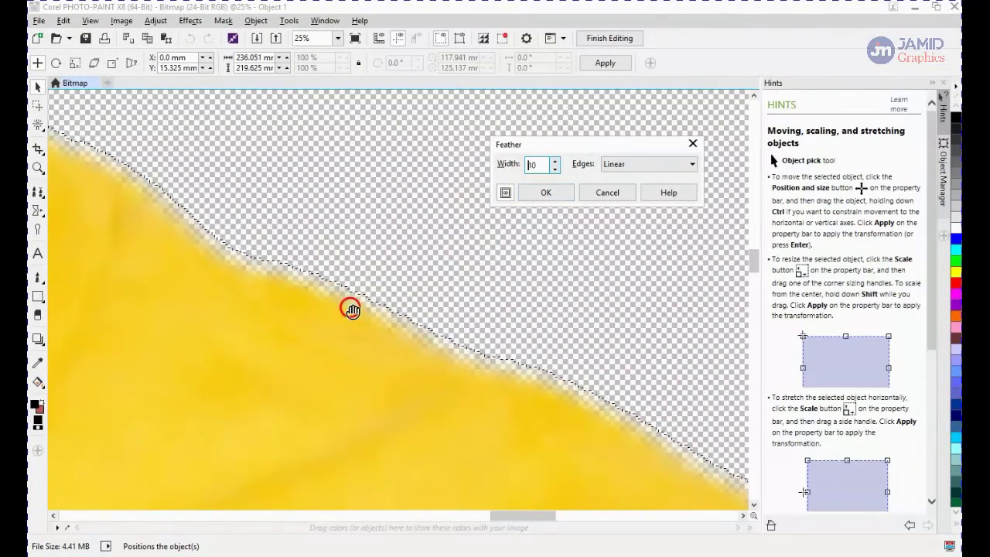
{"action": "scroll", "coordinate": [351, 310], "scroll_direction": "down", "scroll_amount": 3}
{"action": "left_click_drag", "start_coordinate": [369, 297], "coordinate": [195, 245]}
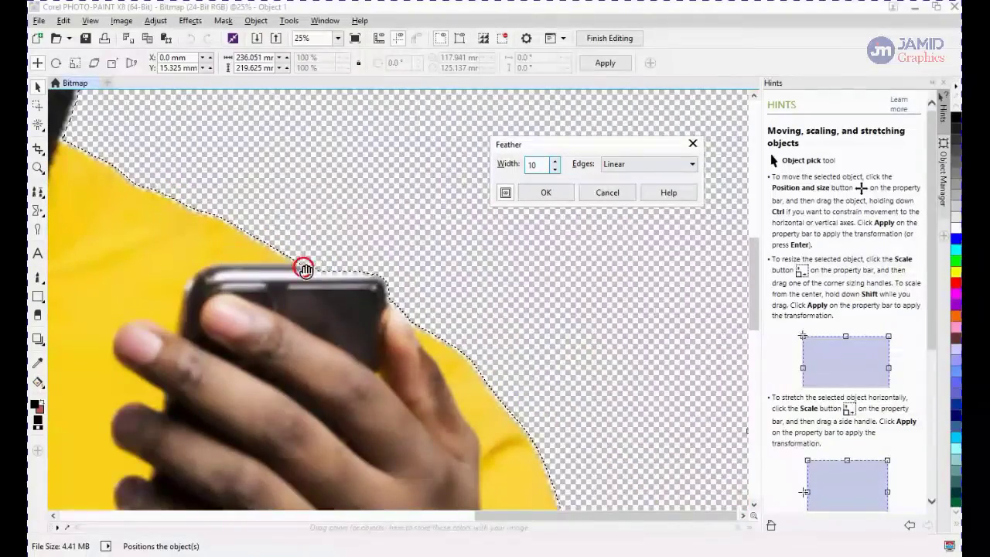
{"action": "scroll", "coordinate": [398, 290], "scroll_direction": "up", "scroll_amount": 2}
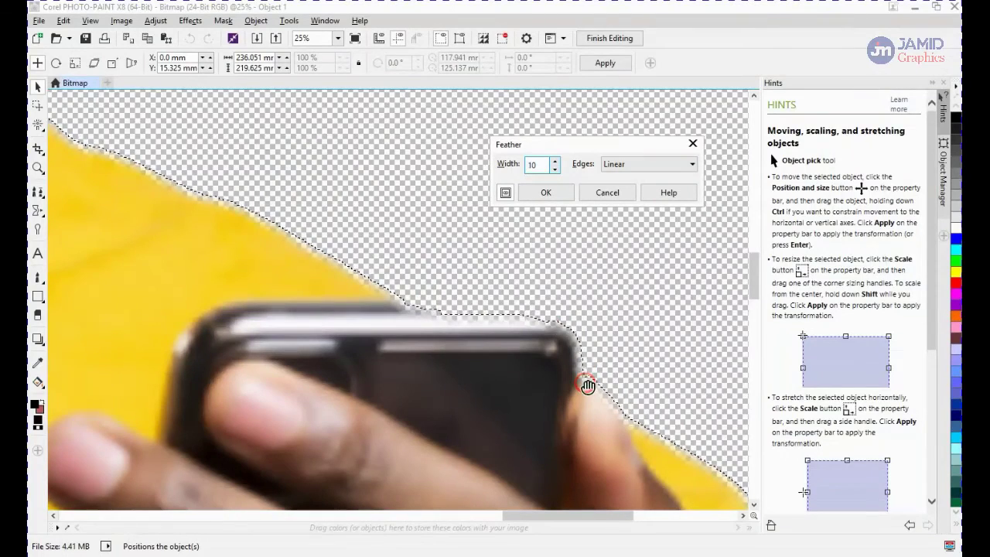
{"action": "left_click", "coordinate": [555, 171]}
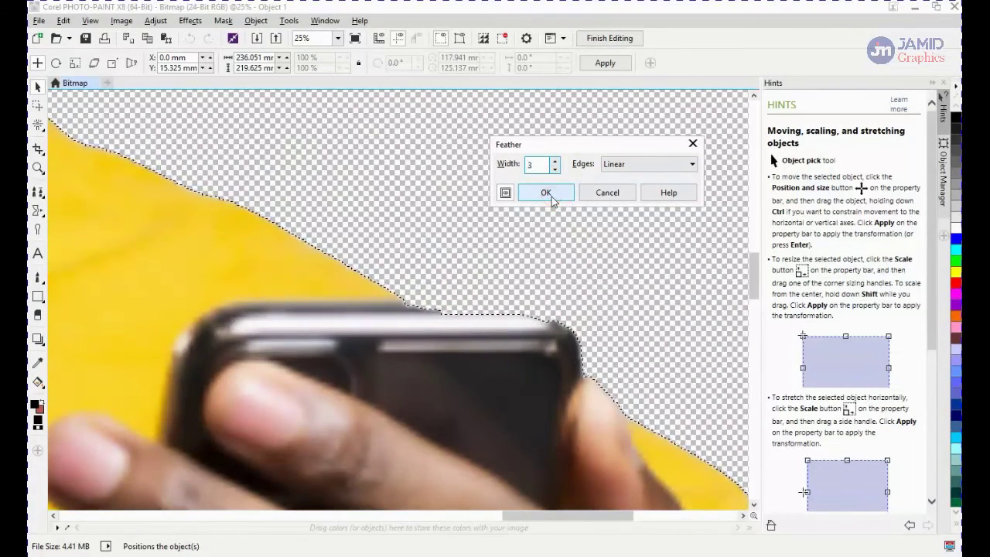
{"action": "left_click", "coordinate": [552, 198]}
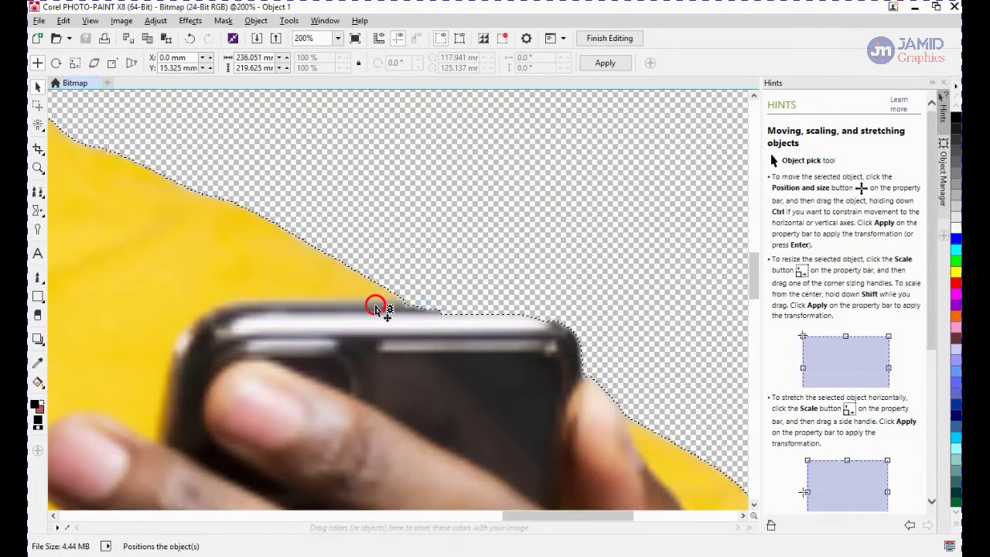
Return to CorelDRAW and examine the feathered edges of the man against the yellow background at several zoom levels
{"action": "scroll", "coordinate": [372, 311], "scroll_direction": "down", "scroll_amount": 4}
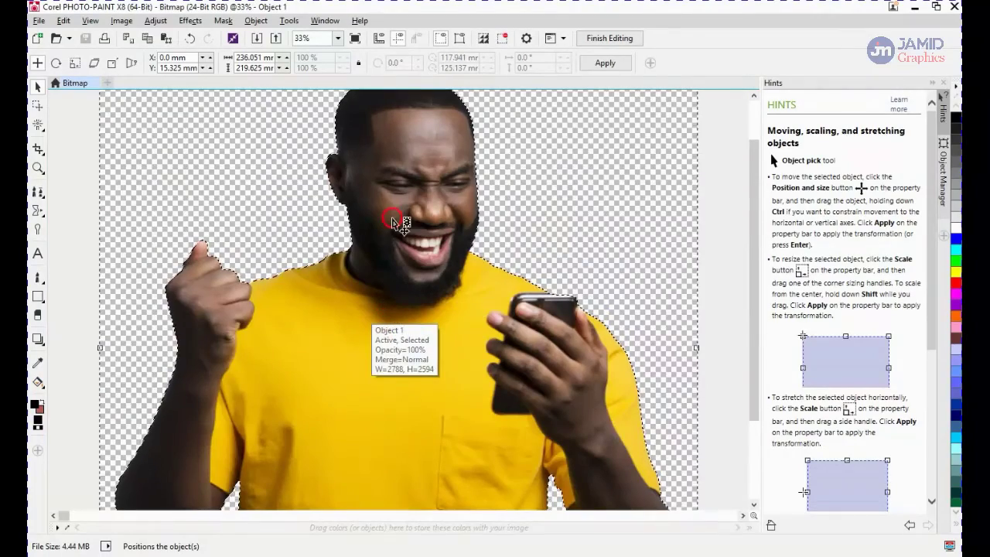
{"action": "scroll", "coordinate": [343, 165], "scroll_direction": "up", "scroll_amount": 3}
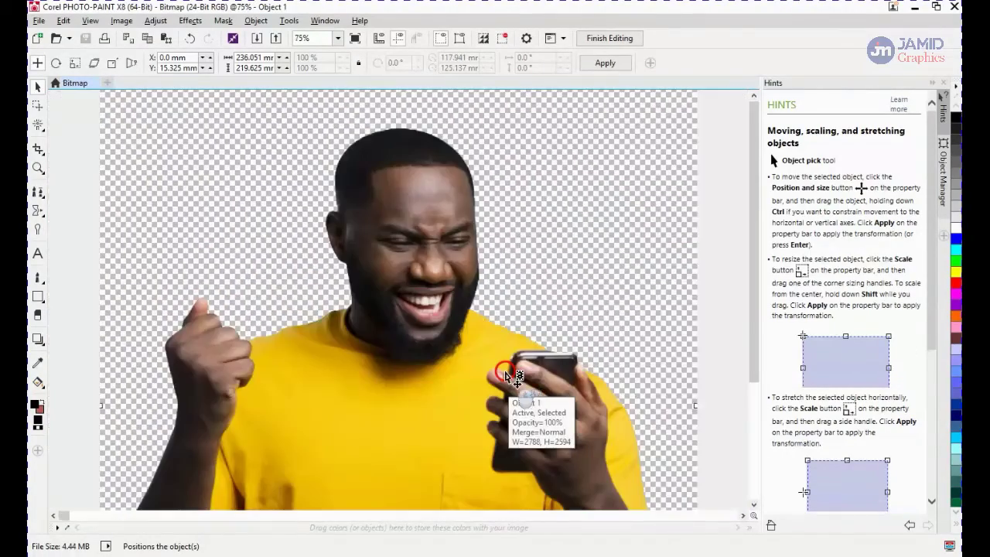
{"action": "left_click", "coordinate": [506, 375]}
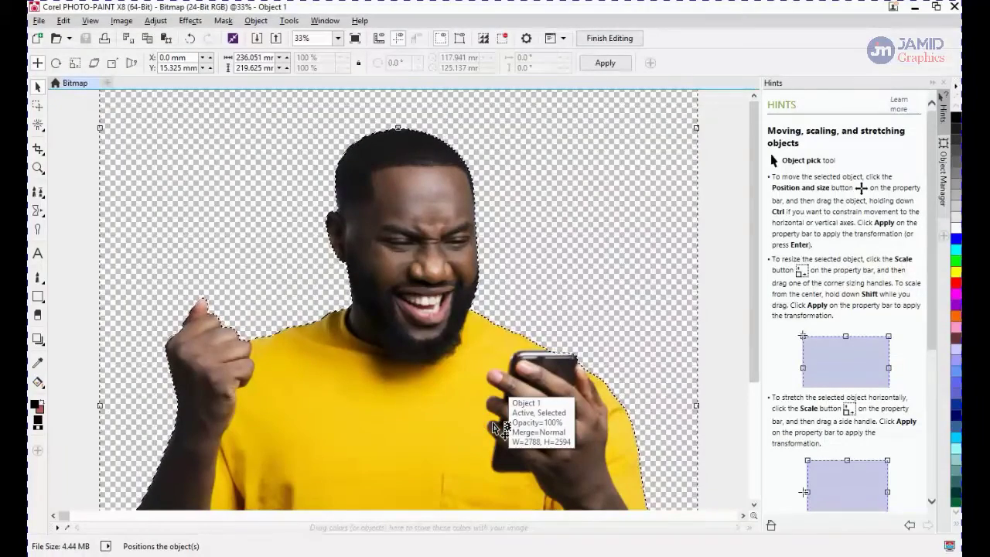
{"action": "left_click", "coordinate": [231, 504]}
{"action": "mouse_move", "coordinate": [204, 556]}
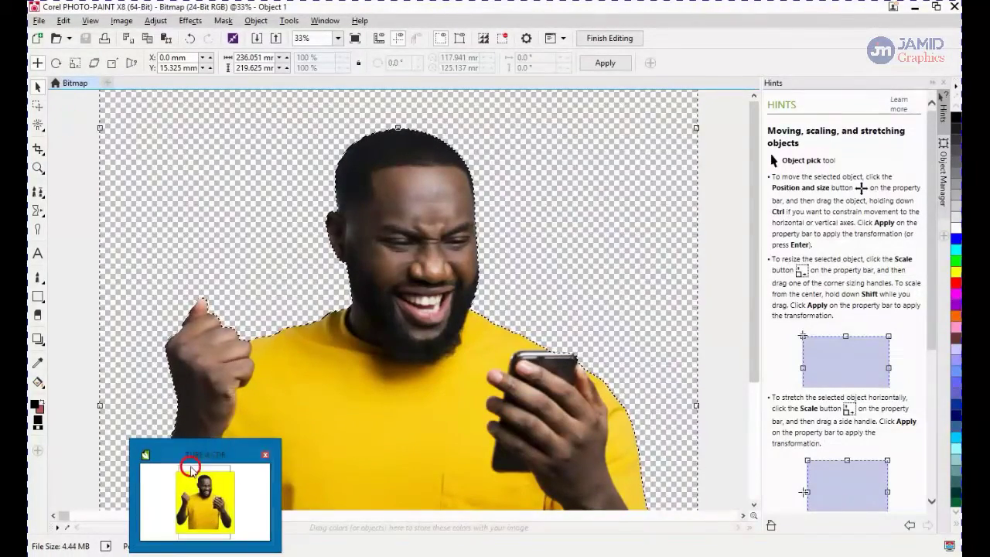
{"action": "left_click", "coordinate": [205, 495]}
{"action": "scroll", "coordinate": [344, 280], "scroll_direction": "up", "scroll_amount": 5}
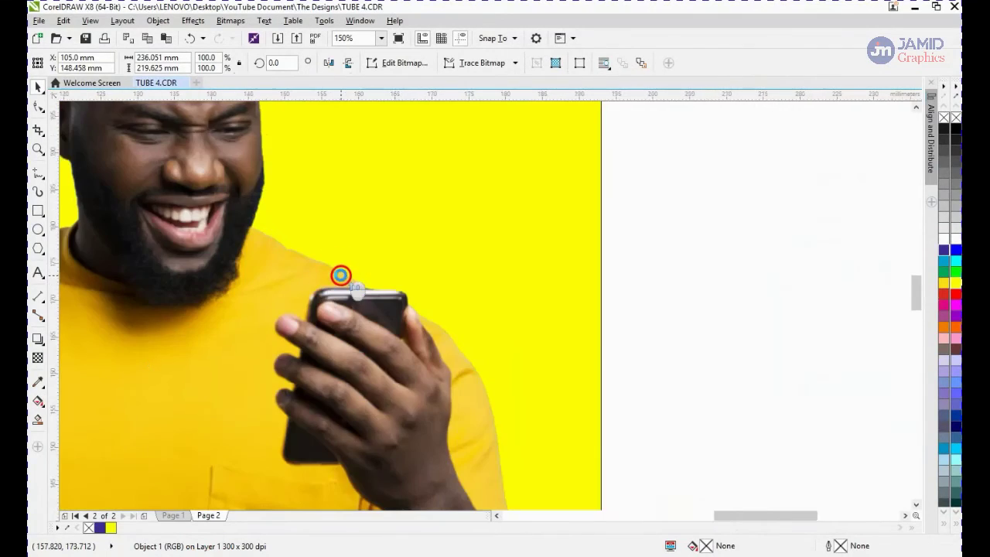
{"action": "scroll", "coordinate": [344, 280], "scroll_direction": "down", "scroll_amount": 6}
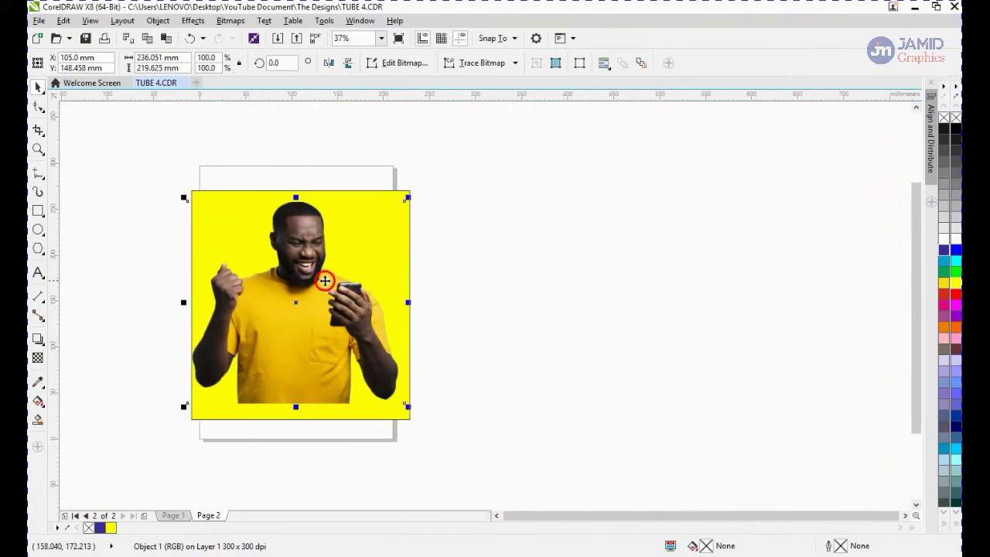
{"action": "scroll", "coordinate": [298, 272], "scroll_direction": "up", "scroll_amount": 1}
{"action": "scroll", "coordinate": [298, 272], "scroll_direction": "down", "scroll_amount": 1}
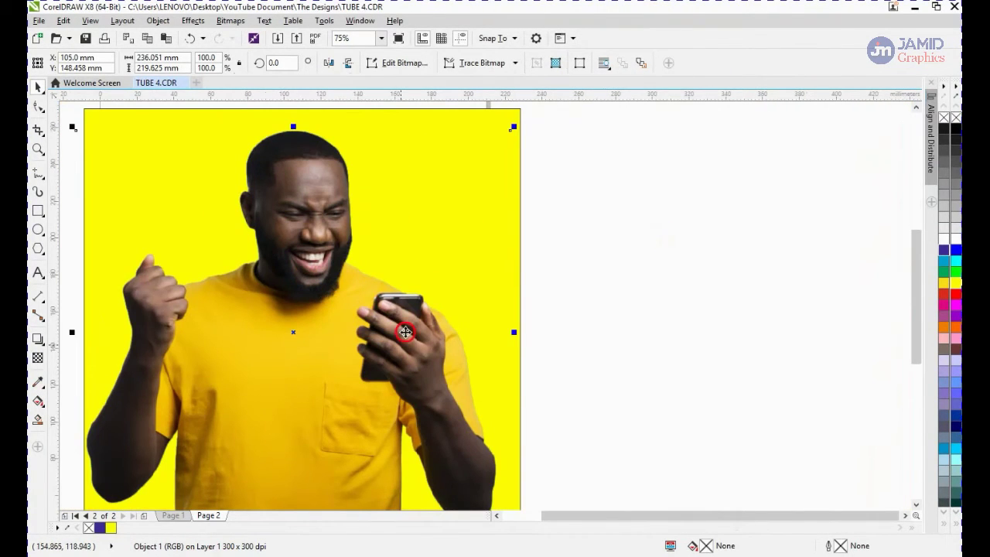
{"action": "scroll", "coordinate": [411, 310], "scroll_direction": "up", "scroll_amount": 1}
{"action": "scroll", "coordinate": [412, 310], "scroll_direction": "up", "scroll_amount": 1}
{"action": "scroll", "coordinate": [440, 265], "scroll_direction": "down", "scroll_amount": 3}
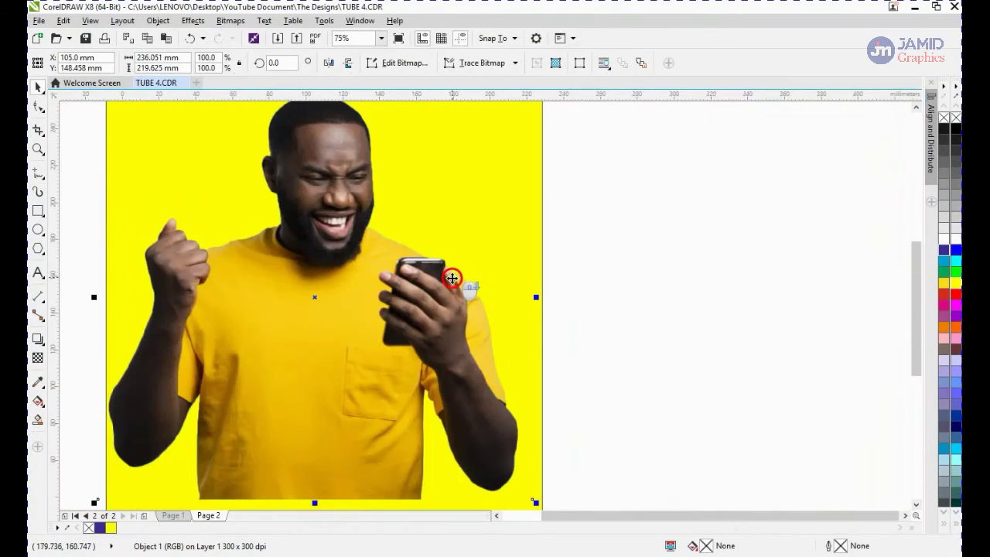
{"action": "left_click", "coordinate": [386, 316]}
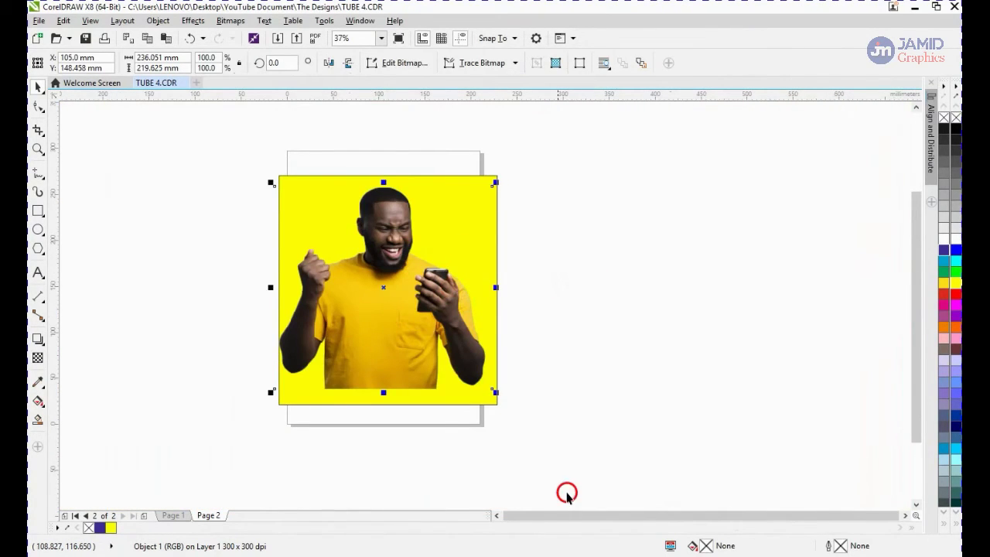
Select and delete the photo and the yellow rectangle from page 2
{"action": "left_click_drag", "start_coordinate": [579, 442], "coordinate": [227, 161]}
{"action": "key", "text": "Delete"}
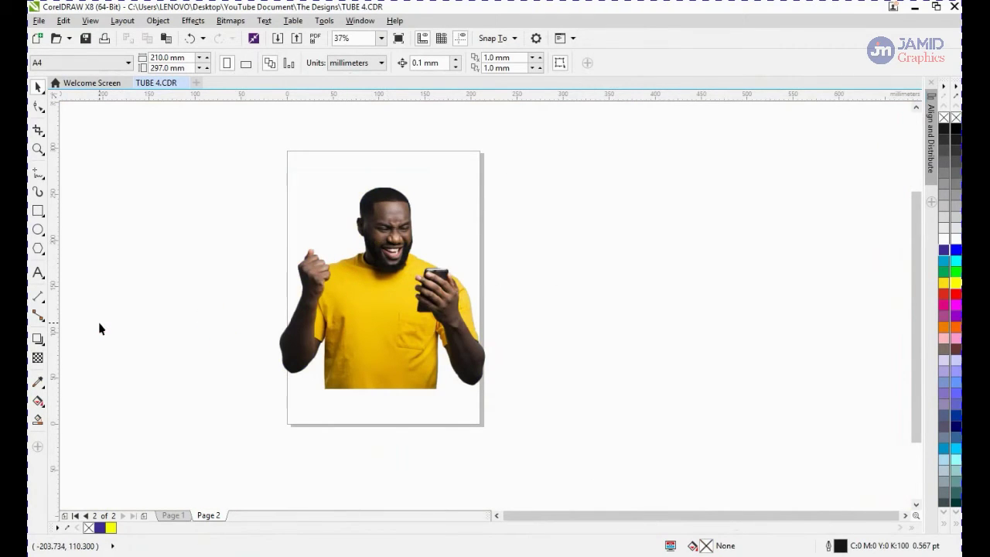
Insert one new A4 page after page 2
{"action": "key", "text": "Page_Down"}
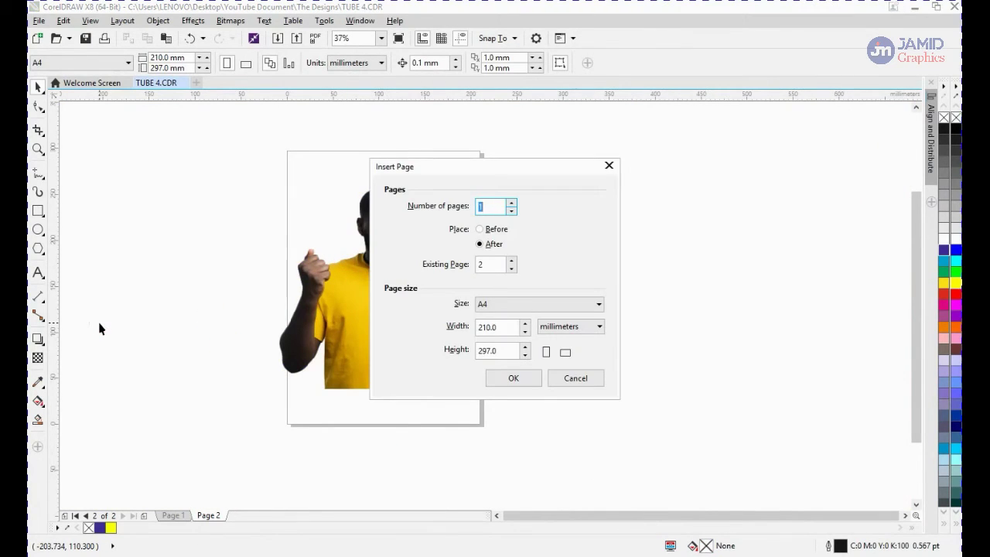
{"action": "left_click", "coordinate": [512, 379]}
Switch to File Explorer and copy the Female Image file from the New folder
{"action": "mouse_move", "coordinate": [155, 550]}
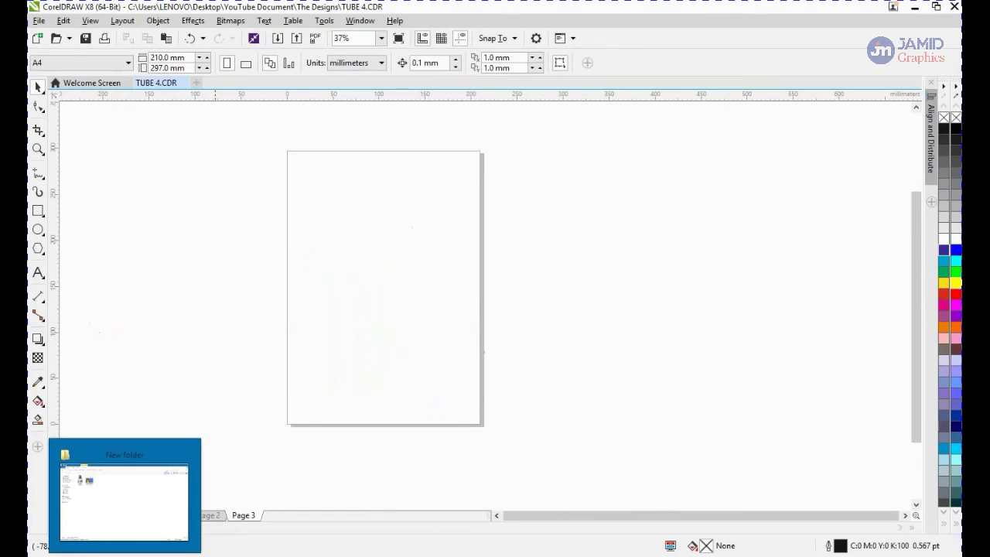
{"action": "left_click", "coordinate": [127, 488]}
{"action": "left_click", "coordinate": [168, 112]}
{"action": "right_click", "coordinate": [168, 110]}
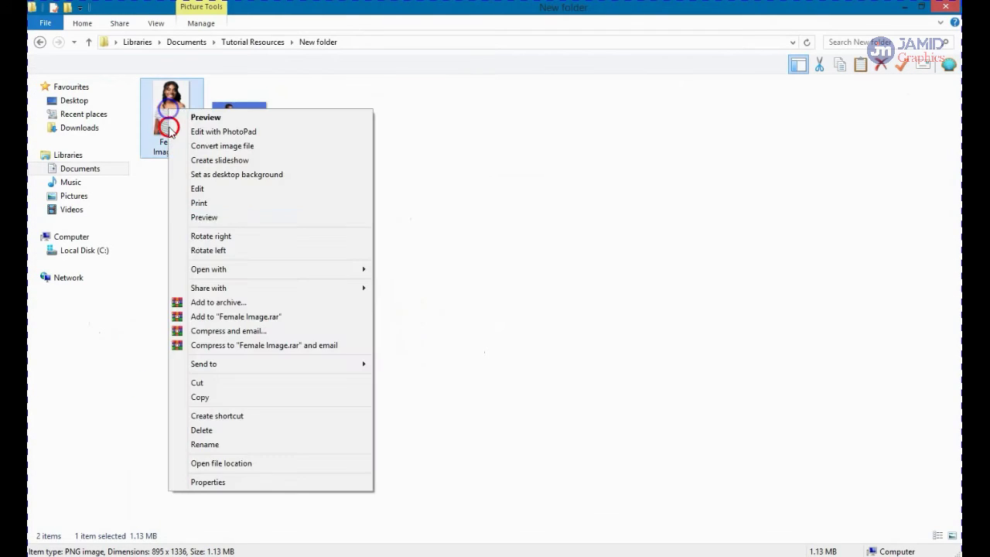
{"action": "left_click", "coordinate": [228, 388]}
Back in CorelDRAW, paste the woman's image onto page 3
{"action": "key", "text": "alt+Tab"}
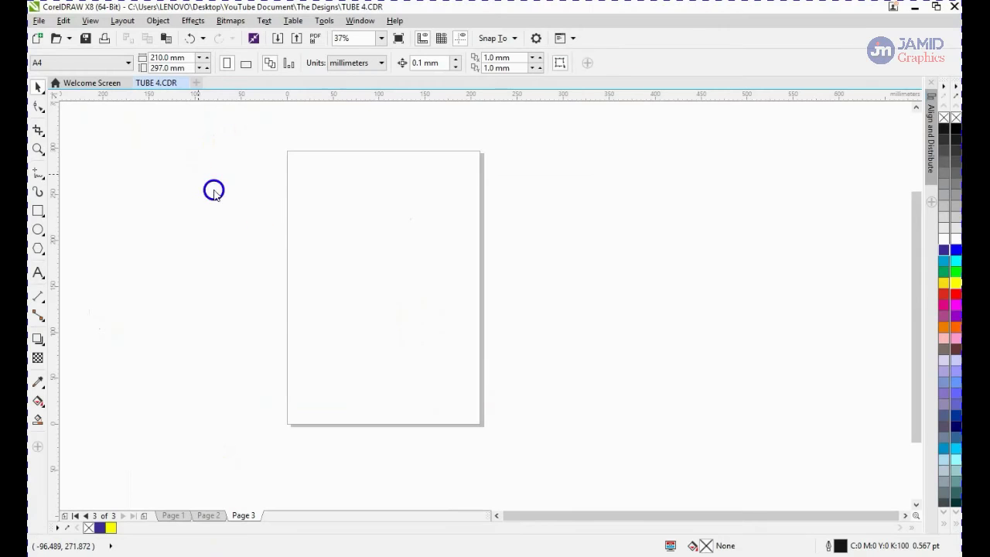
{"action": "right_click", "coordinate": [202, 180]}
{"action": "left_click", "coordinate": [251, 264]}
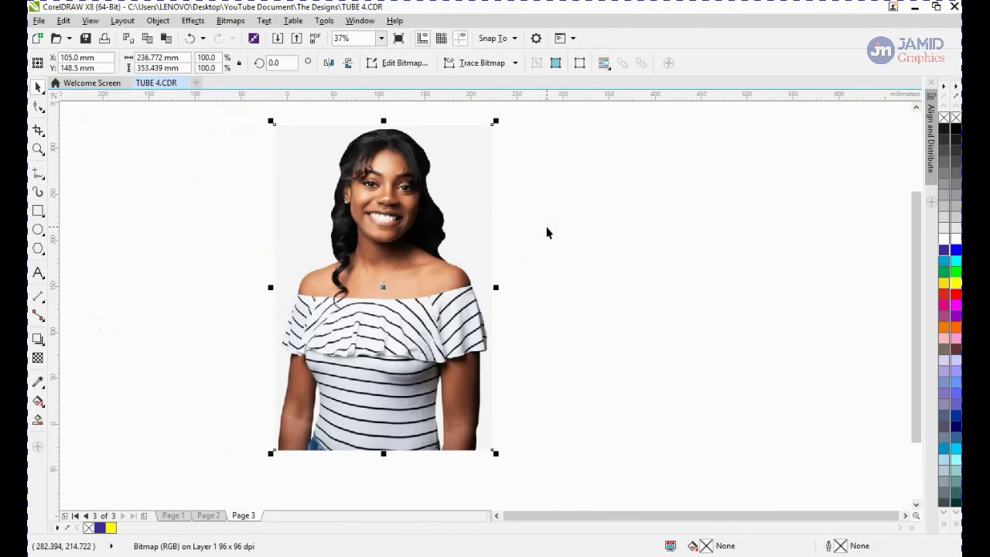
Convert the pasted image to a 300 dpi RGB bitmap with anti-aliasing and transparent background
{"action": "left_click", "coordinate": [232, 21]}
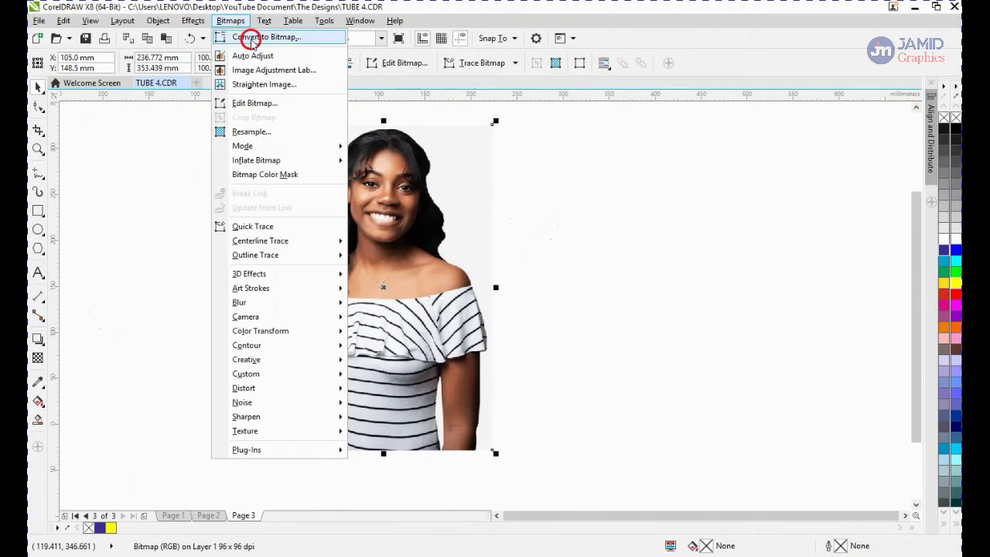
{"action": "left_click", "coordinate": [252, 35]}
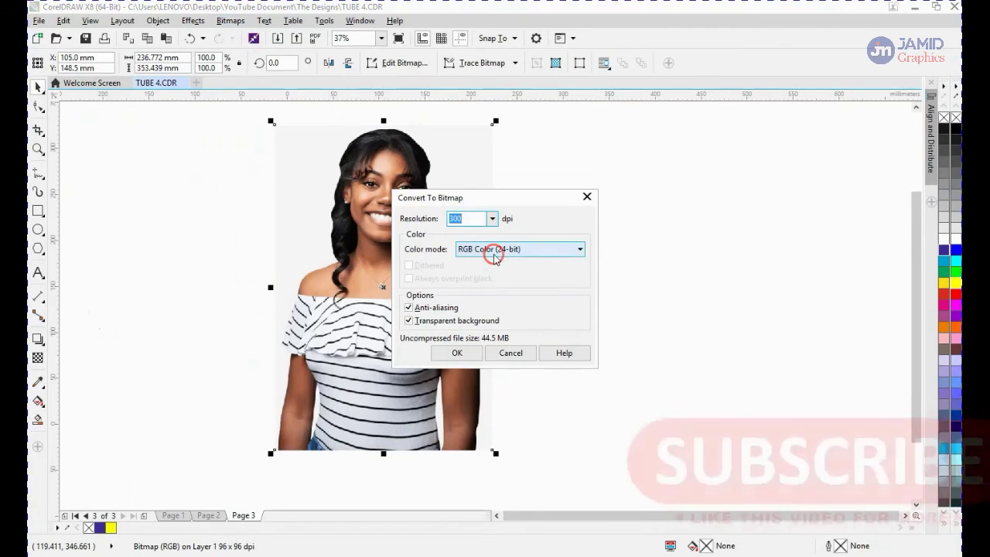
{"action": "left_click", "coordinate": [462, 351]}
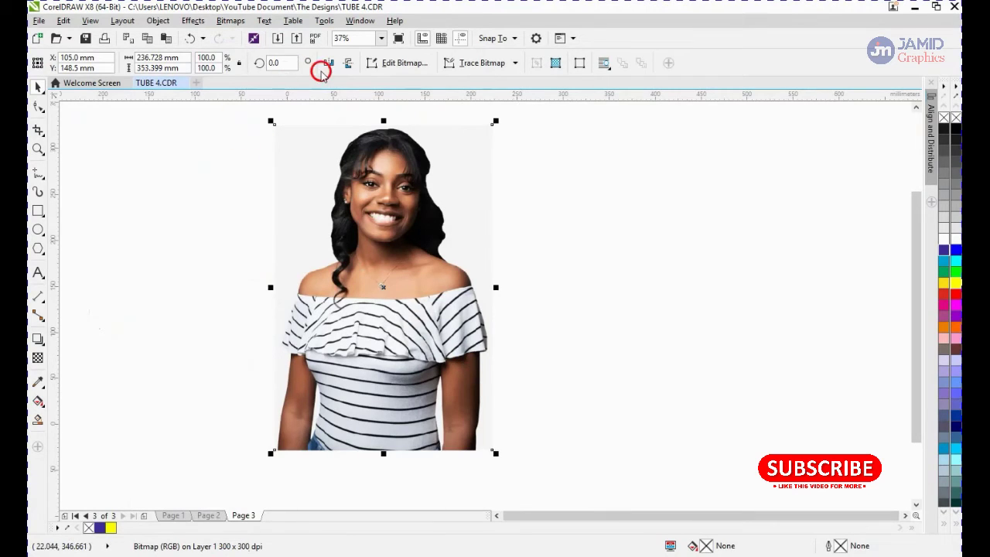
Open the bitmap in PHOTO-PAINT and mask the white background with the Magic Wand at tolerance 30
{"action": "left_click", "coordinate": [382, 65]}
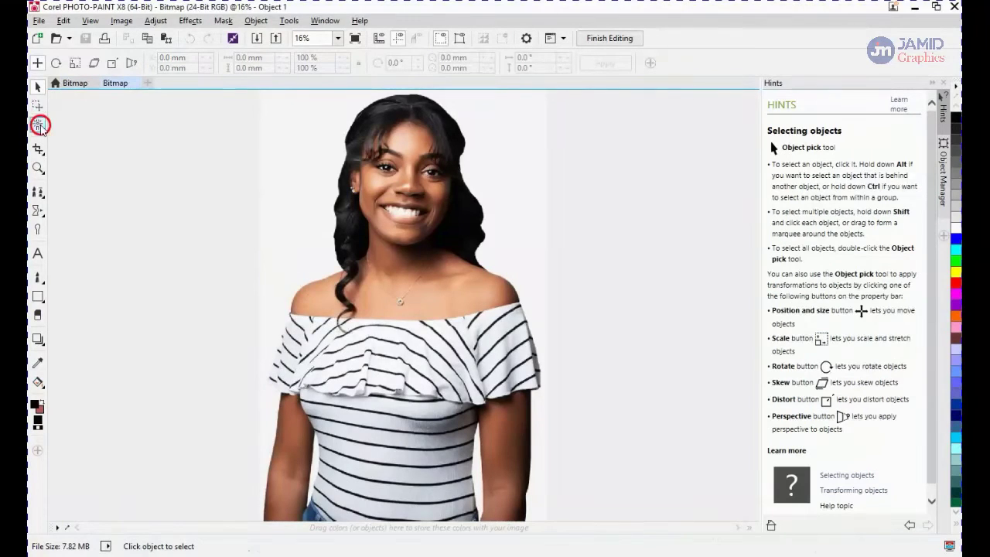
{"action": "left_click", "coordinate": [41, 126]}
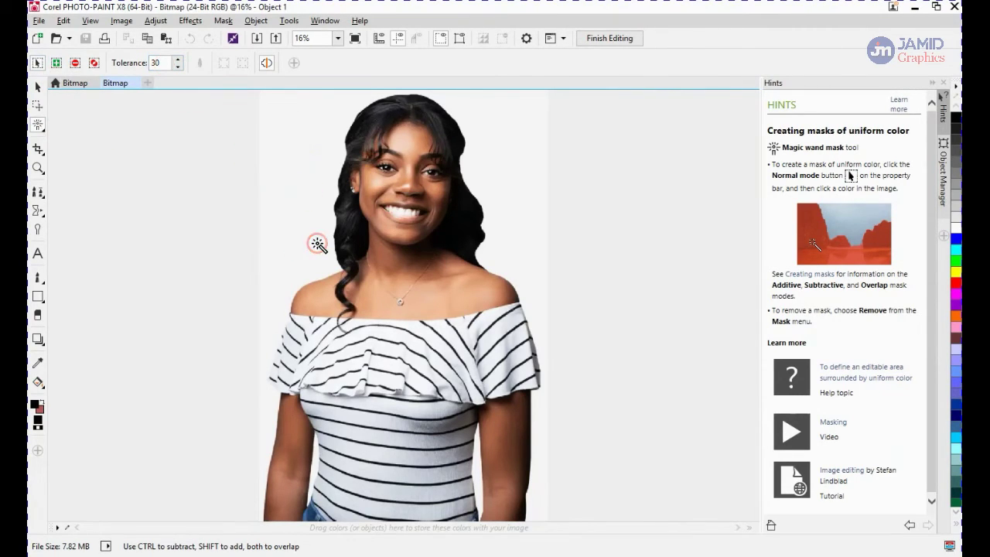
{"action": "left_click", "coordinate": [293, 185]}
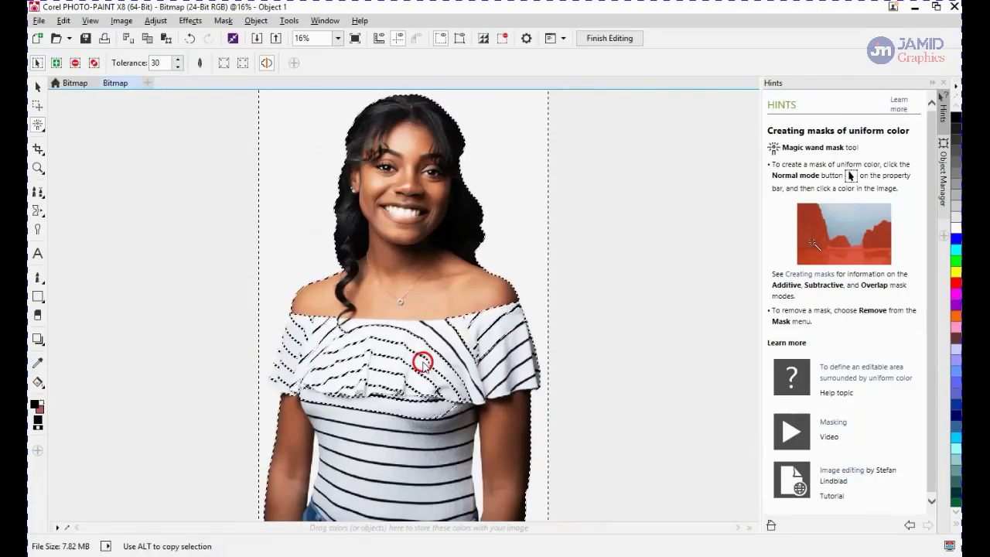
Try deleting the masked background, then undo the deletion
{"action": "scroll", "coordinate": [304, 335], "scroll_direction": "up", "scroll_amount": 3}
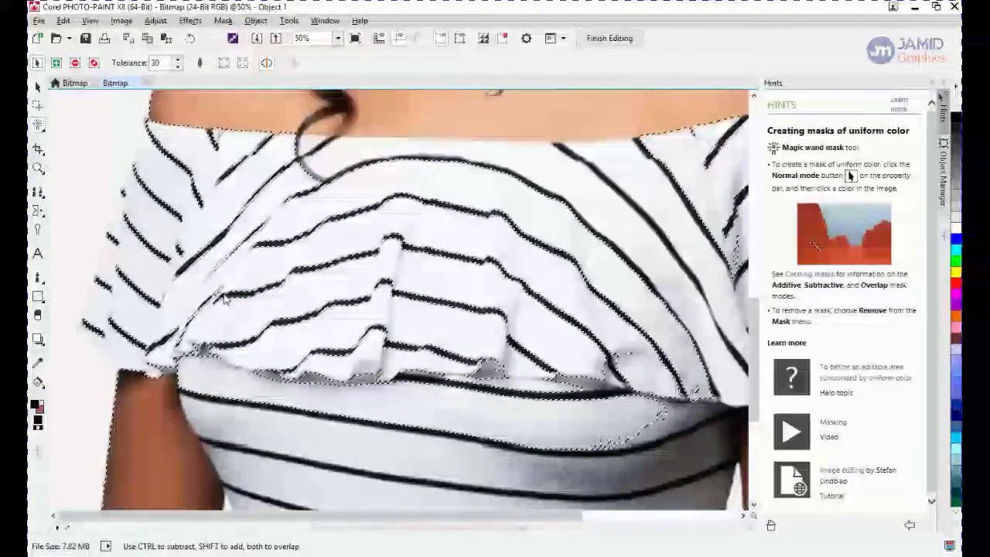
{"action": "key", "text": "Delete"}
{"action": "scroll", "coordinate": [224, 299], "scroll_direction": "down", "scroll_amount": 4}
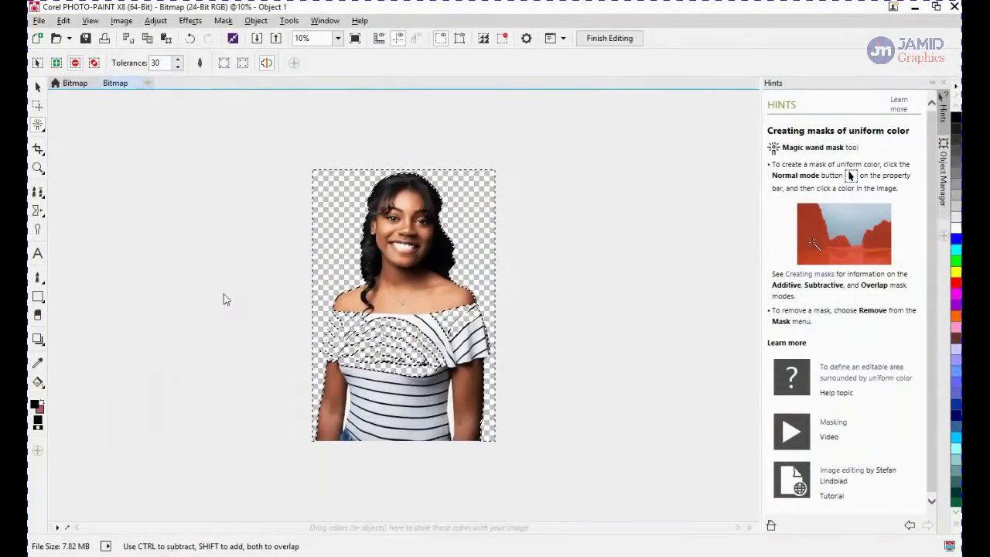
{"action": "key", "text": "ctrl+z"}
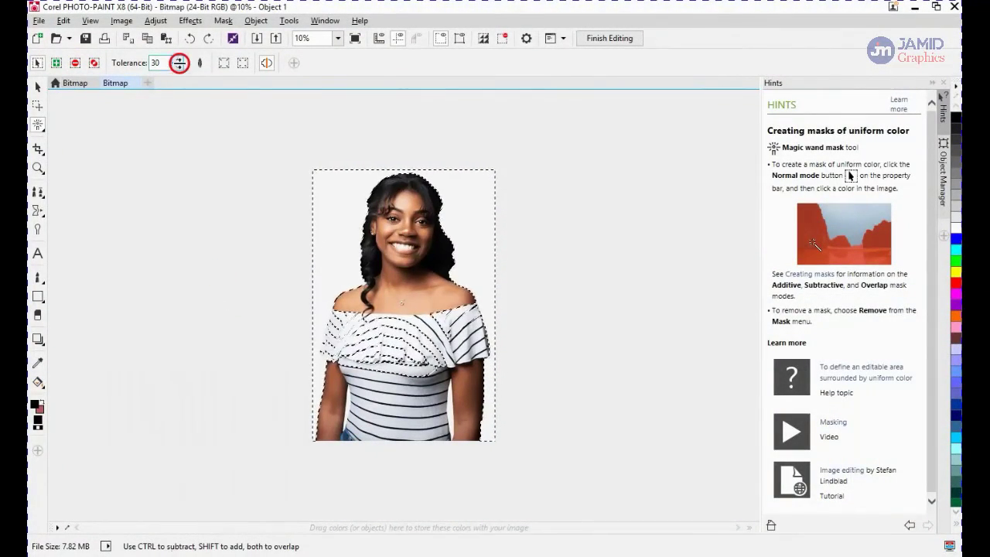
Lower the Magic Wand tolerance to 5, undo the old mask, and mask the white background again
{"action": "left_click_drag", "start_coordinate": [176, 62], "coordinate": [138, 66]}
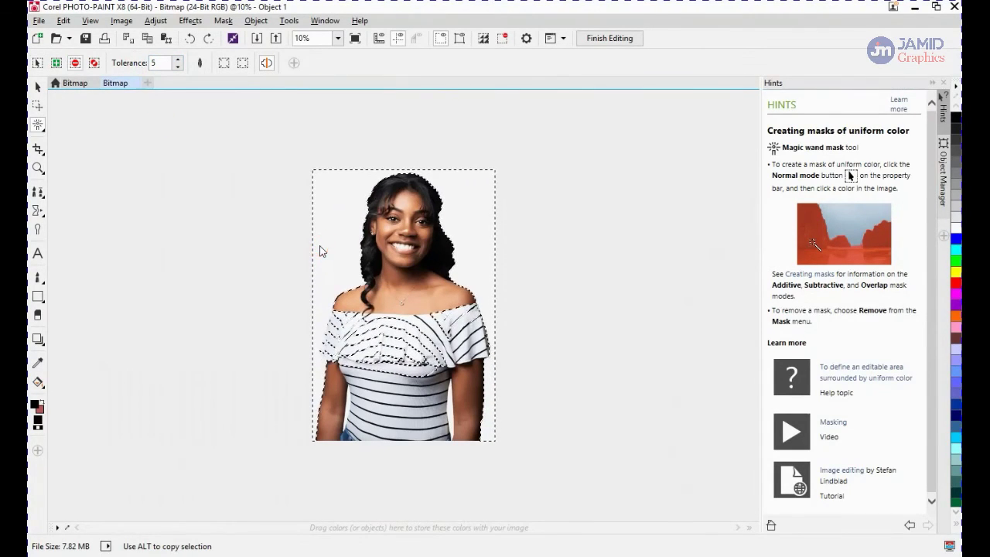
{"action": "key", "text": "ctrl+z"}
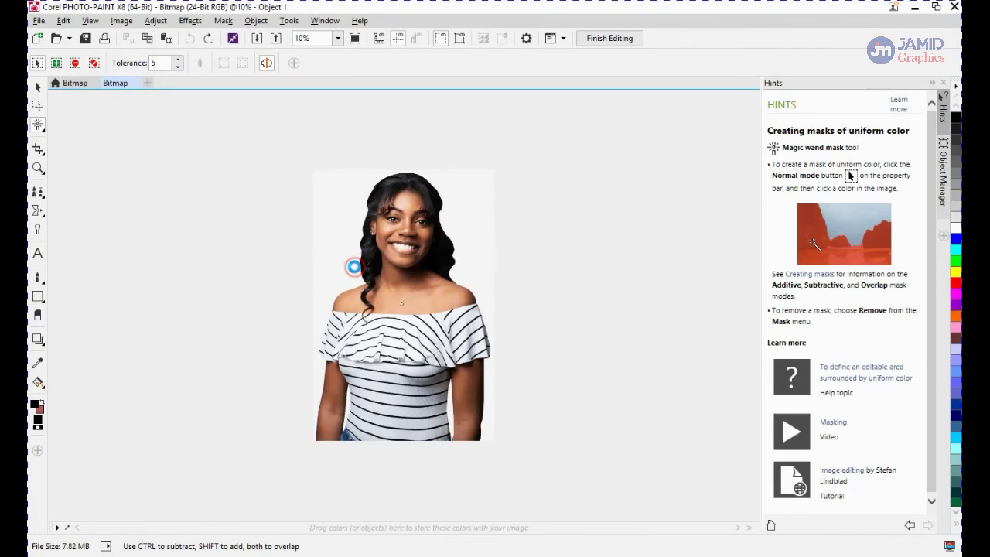
{"action": "left_click", "coordinate": [354, 266]}
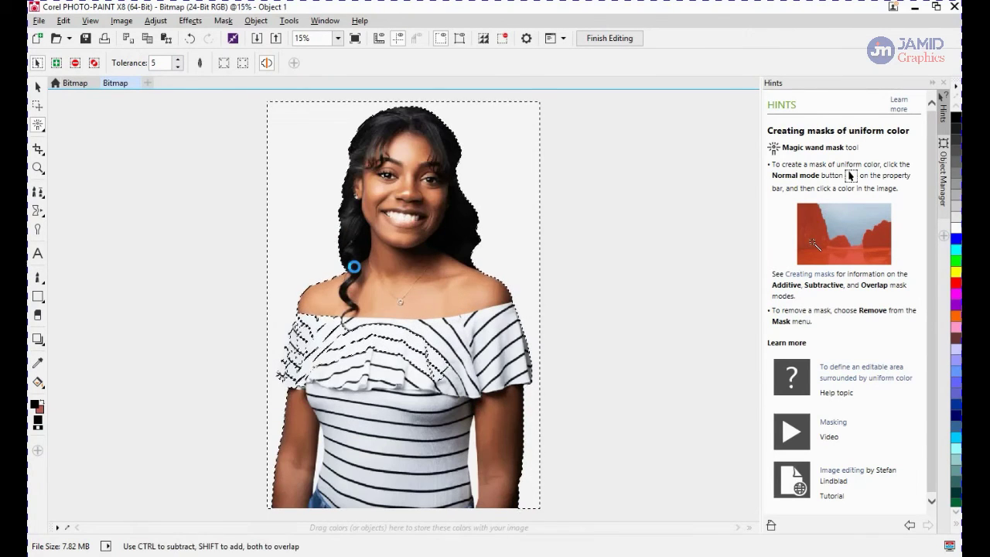
Zoom in to inspect the new mask edges along the shirt and arm
{"action": "scroll", "coordinate": [291, 435], "scroll_direction": "up", "scroll_amount": 3}
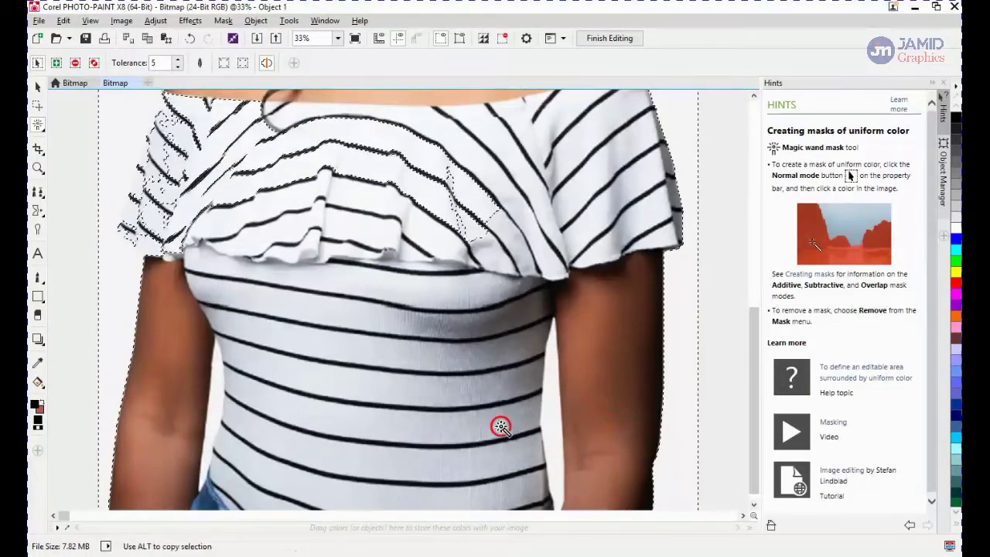
{"action": "scroll", "coordinate": [82, 355], "scroll_direction": "up", "scroll_amount": 5}
{"action": "scroll", "coordinate": [82, 346], "scroll_direction": "up", "scroll_amount": 5}
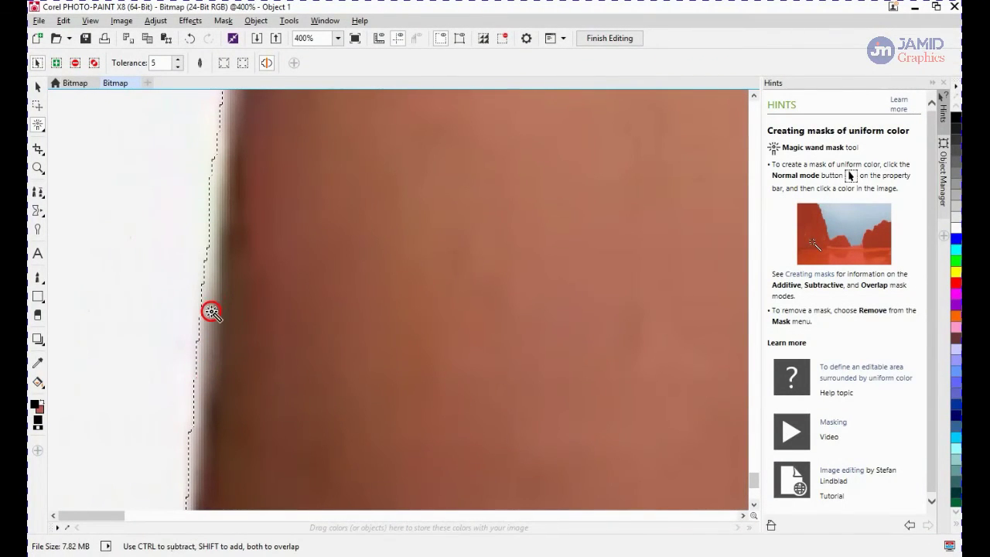
{"action": "scroll", "coordinate": [246, 340], "scroll_direction": "down", "scroll_amount": 1}
{"action": "scroll", "coordinate": [247, 339], "scroll_direction": "down", "scroll_amount": 6}
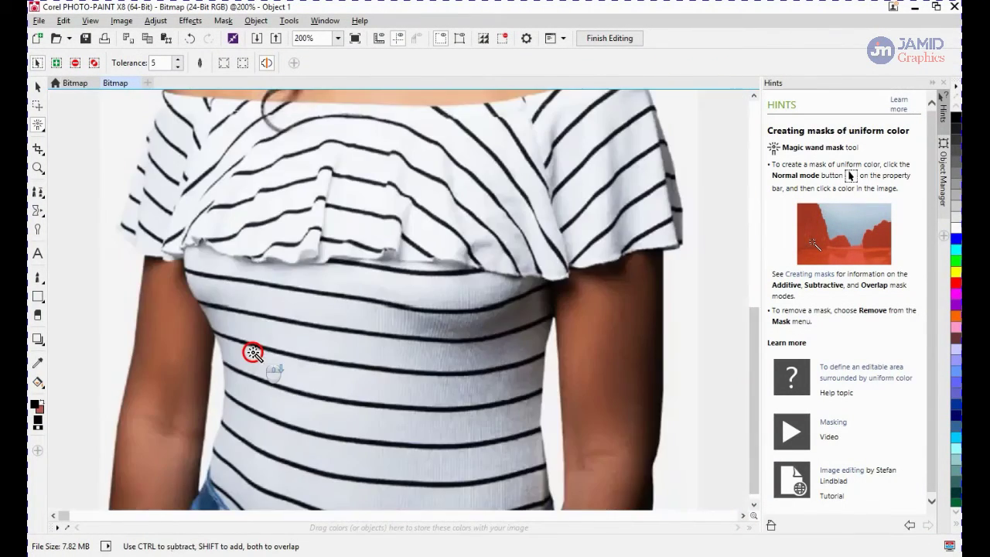
Set the Magic Wand tolerance to 30, undo the previous mask, and mask the white background again
{"action": "left_click", "coordinate": [176, 68]}
{"action": "left_click", "coordinate": [175, 67]}
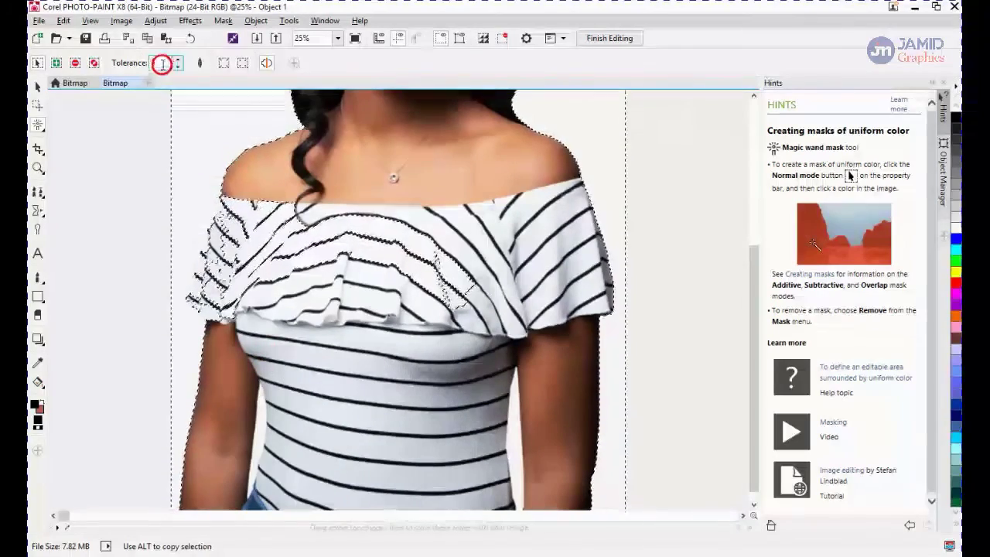
{"action": "type", "text": "0"}
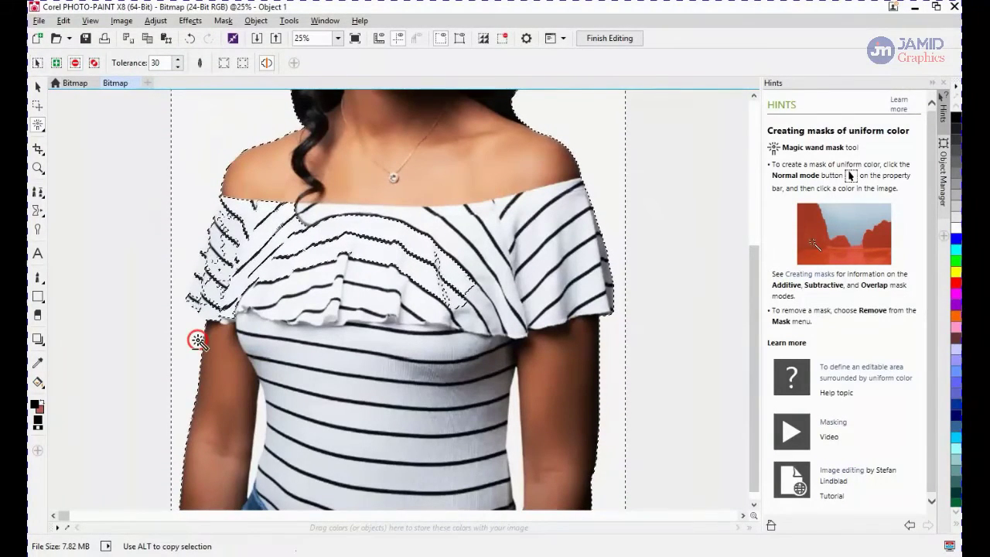
{"action": "key", "text": "ctrl+z"}
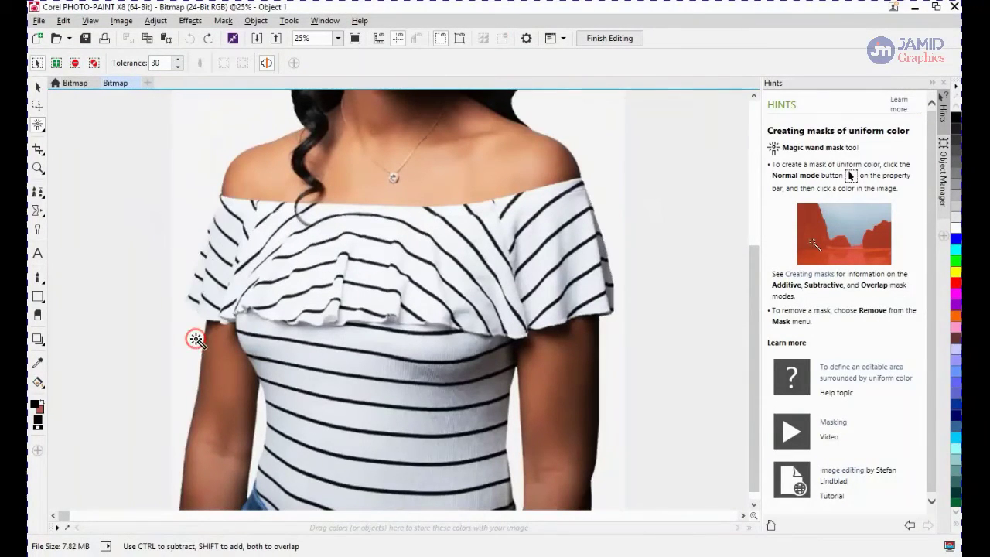
{"action": "left_click", "coordinate": [204, 146]}
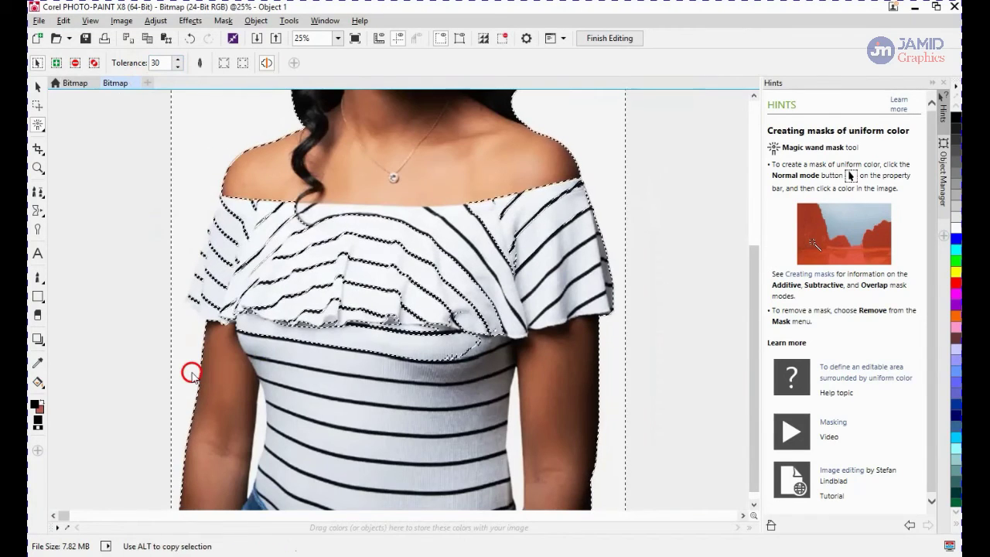
Switch to the Brush Mask and paint over the shirt ruffle to clear the stray mask areas there
{"action": "scroll", "coordinate": [191, 373], "scroll_direction": "up", "scroll_amount": 6}
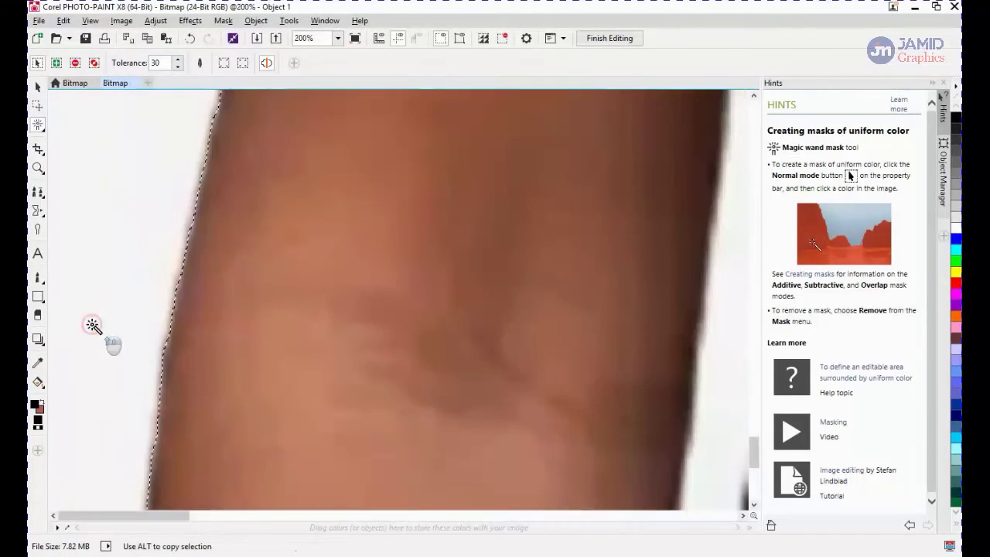
{"action": "scroll", "coordinate": [93, 325], "scroll_direction": "up", "scroll_amount": 2}
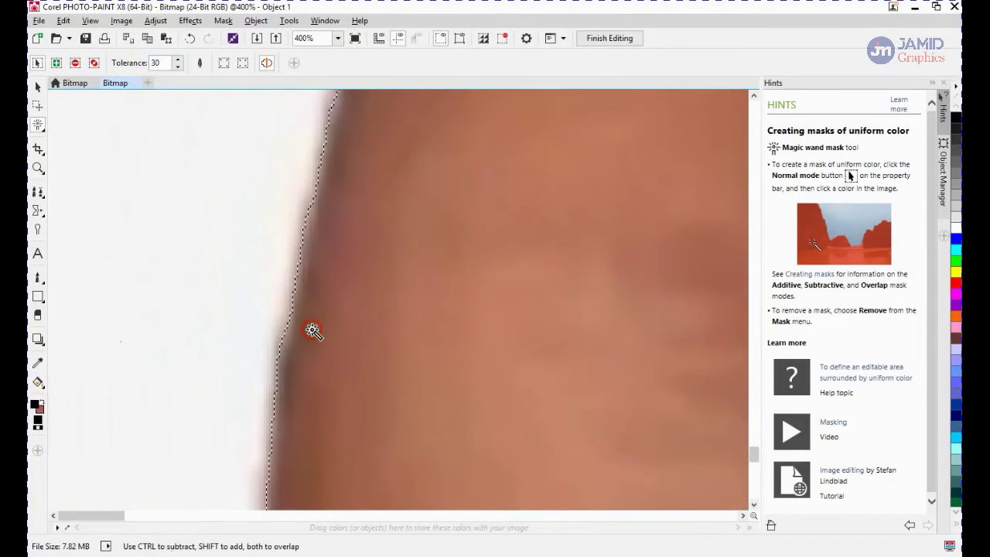
{"action": "scroll", "coordinate": [313, 331], "scroll_direction": "down", "scroll_amount": 8}
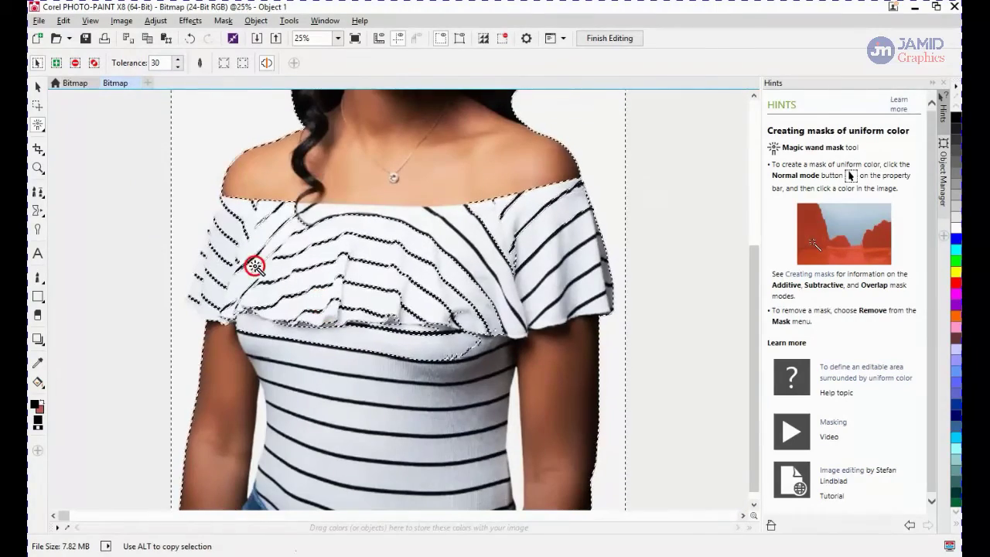
{"action": "mouse_move", "coordinate": [36, 124]}
{"action": "left_mouse_down"}
{"action": "mouse_move", "coordinate": [124, 160]}
{"action": "mouse_move", "coordinate": [118, 222]}
{"action": "left_mouse_up"}
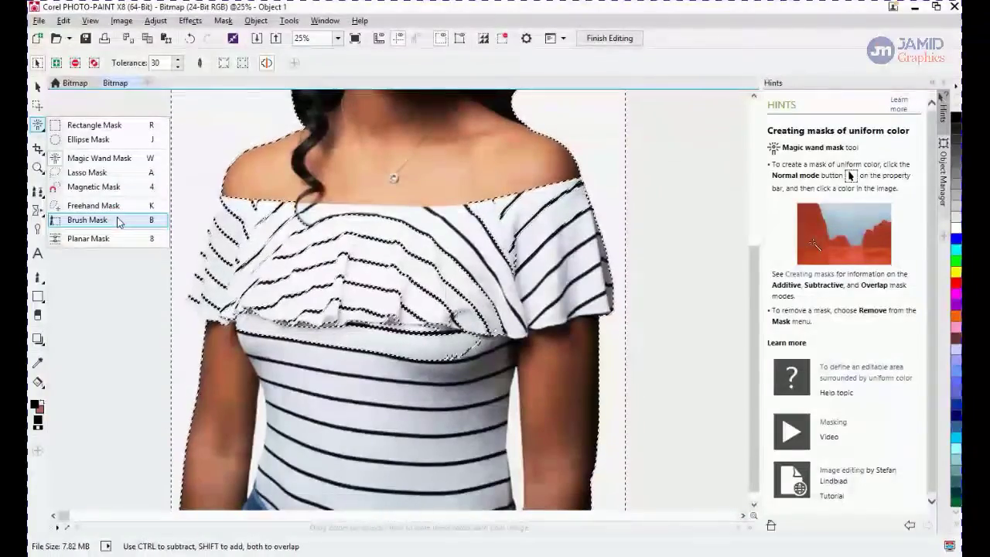
{"action": "left_click", "coordinate": [118, 221]}
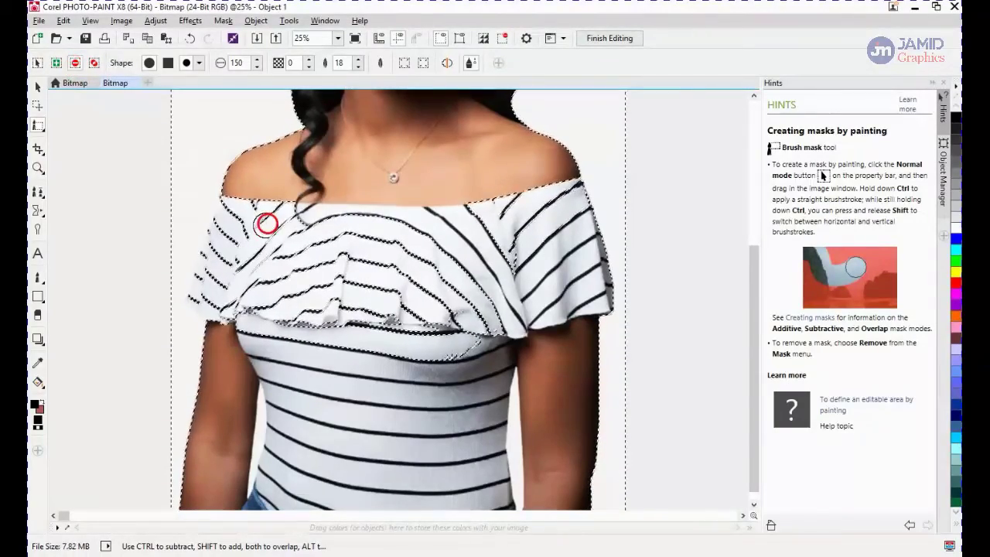
{"action": "left_click_drag", "start_coordinate": [277, 190], "coordinate": [265, 201]}
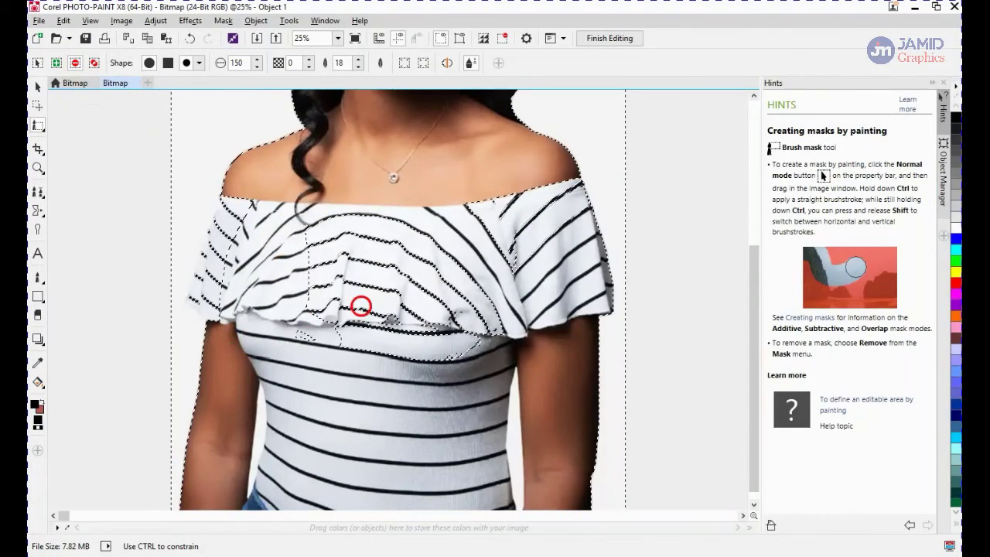
{"action": "mouse_move", "coordinate": [360, 306]}
{"action": "left_mouse_down"}
{"action": "mouse_move", "coordinate": [473, 294]}
{"action": "mouse_move", "coordinate": [392, 227]}
{"action": "left_mouse_up"}
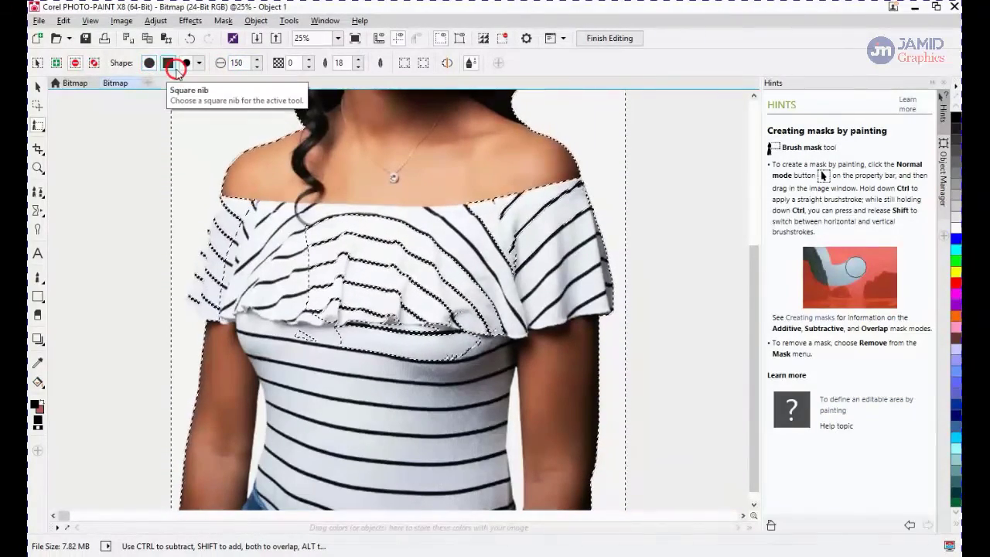
Choose a hard round brush nib and paint over the ruffle below the hair
{"action": "left_click", "coordinate": [199, 63]}
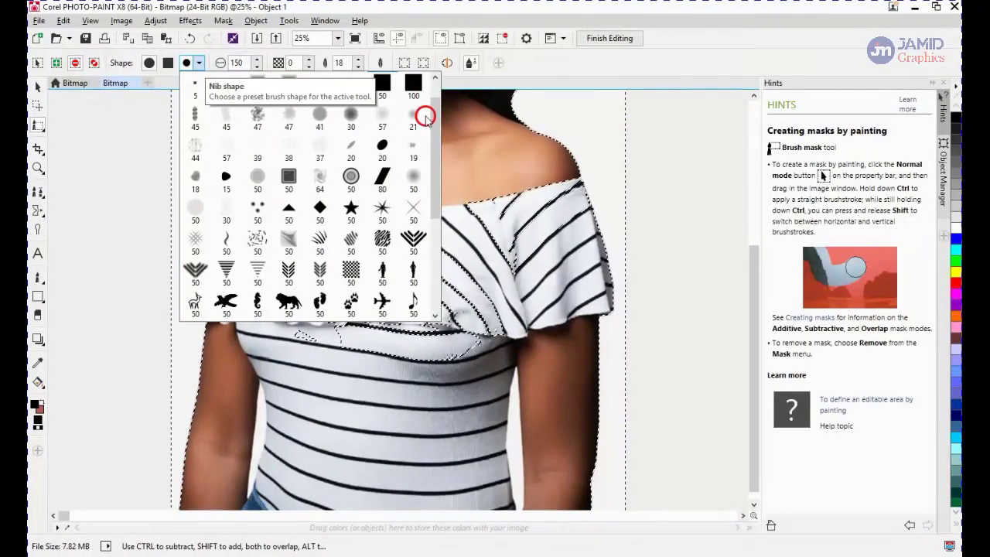
{"action": "scroll", "coordinate": [435, 105], "scroll_direction": "up", "scroll_amount": 1}
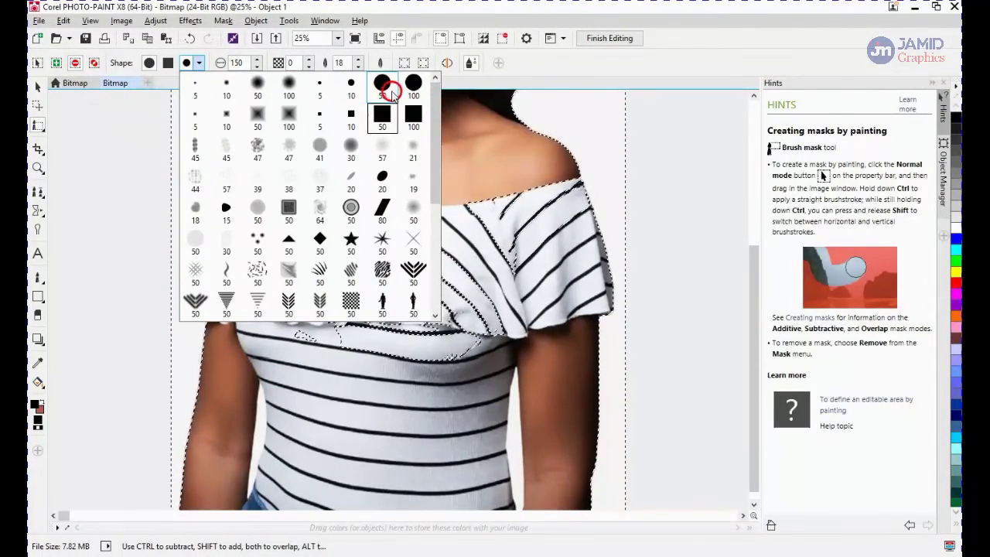
{"action": "left_click", "coordinate": [289, 86]}
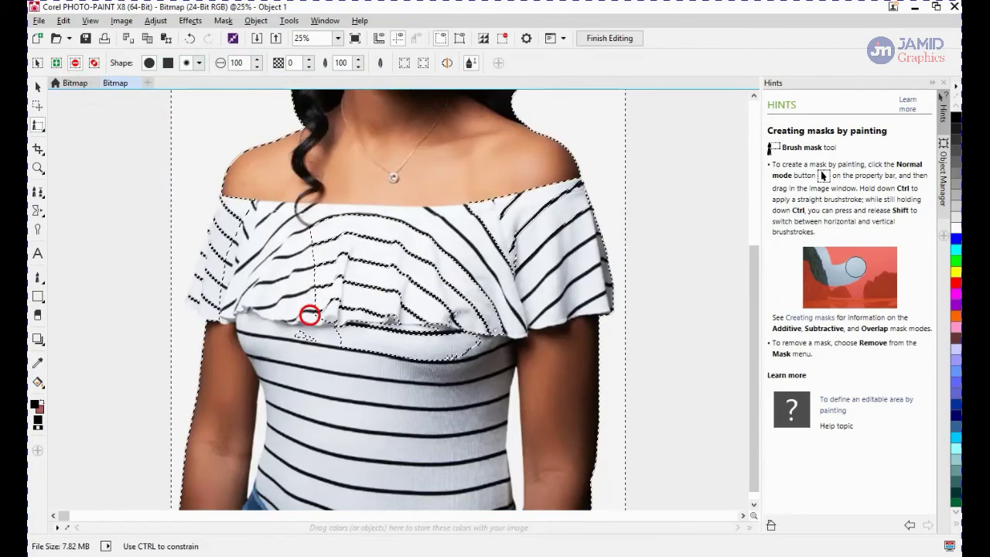
{"action": "left_click", "coordinate": [198, 63]}
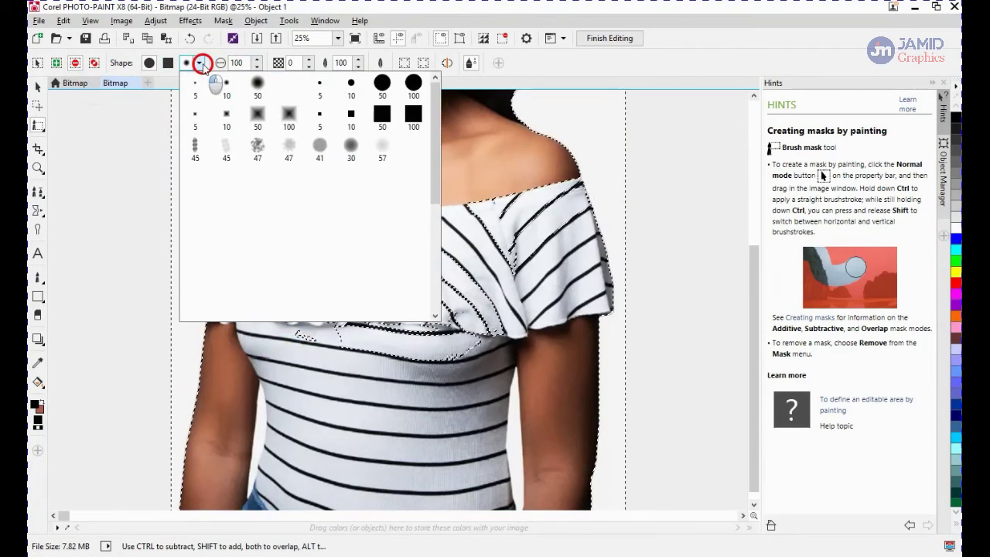
{"action": "left_click", "coordinate": [386, 82]}
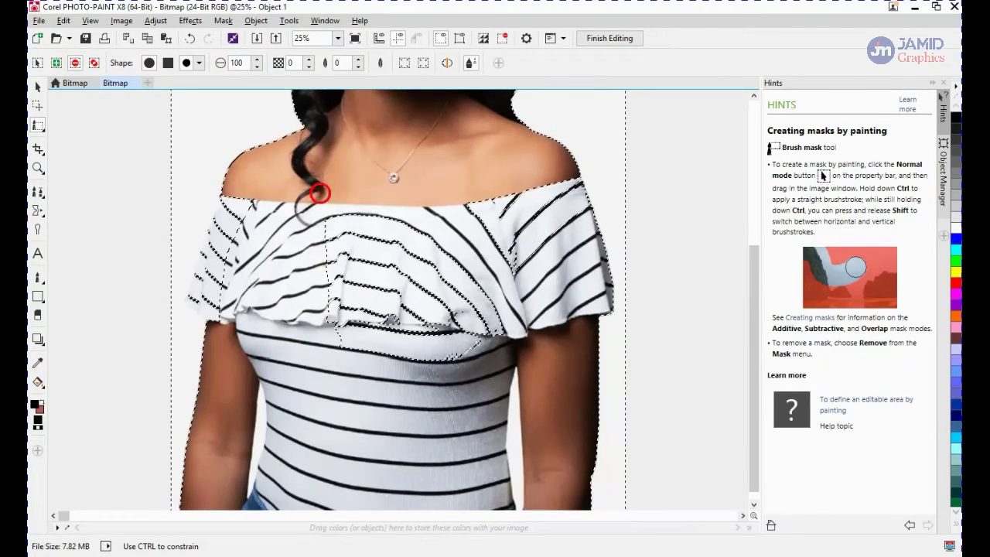
{"action": "left_click_drag", "start_coordinate": [320, 193], "coordinate": [331, 281]}
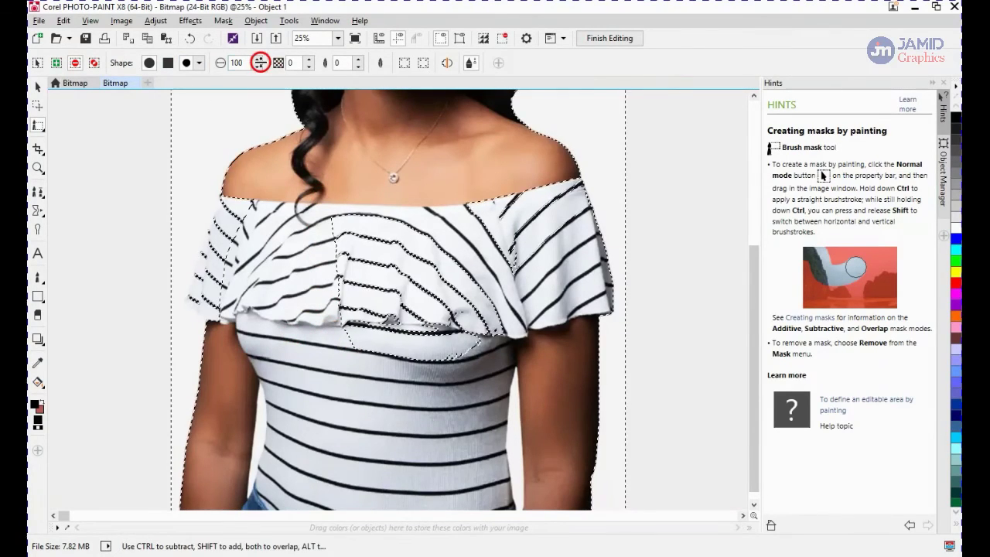
Set the brush size to 250 and paint over the chest and right side of the shirt
{"action": "mouse_move", "coordinate": [258, 49]}
{"action": "left_mouse_down"}
{"action": "mouse_move", "coordinate": [256, 11]}
{"action": "mouse_move", "coordinate": [268, 11]}
{"action": "mouse_move", "coordinate": [338, 203]}
{"action": "mouse_move", "coordinate": [249, 73]}
{"action": "left_mouse_up"}
{"action": "double_click", "coordinate": [235, 63]}
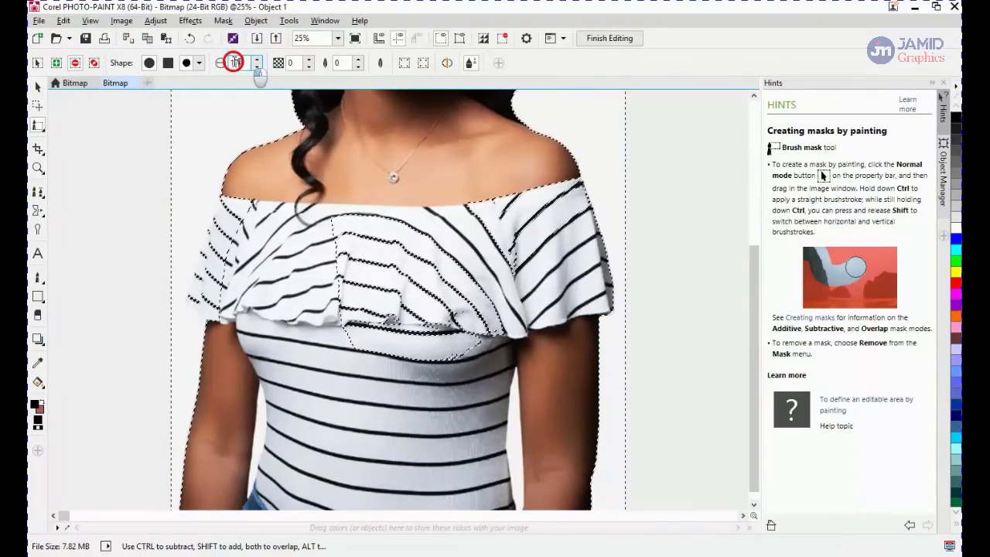
{"action": "type", "text": "250"}
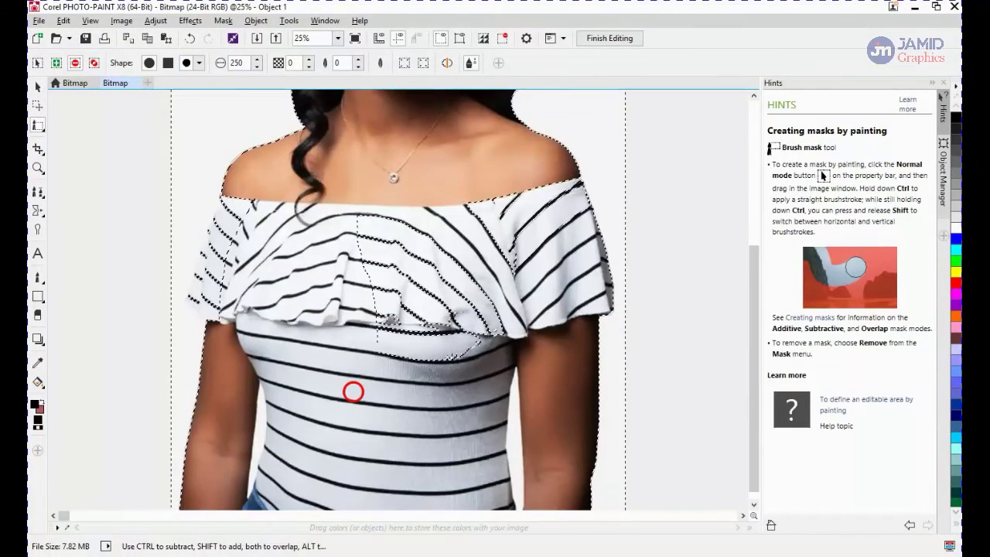
{"action": "mouse_move", "coordinate": [353, 393]}
{"action": "left_mouse_down"}
{"action": "mouse_move", "coordinate": [366, 276]}
{"action": "mouse_move", "coordinate": [352, 208]}
{"action": "mouse_move", "coordinate": [407, 322]}
{"action": "mouse_move", "coordinate": [406, 354]}
{"action": "mouse_move", "coordinate": [402, 226]}
{"action": "mouse_move", "coordinate": [389, 212]}
{"action": "mouse_move", "coordinate": [454, 250]}
{"action": "mouse_move", "coordinate": [462, 305]}
{"action": "mouse_move", "coordinate": [490, 326]}
{"action": "mouse_move", "coordinate": [432, 272]}
{"action": "mouse_move", "coordinate": [451, 355]}
{"action": "left_mouse_up"}
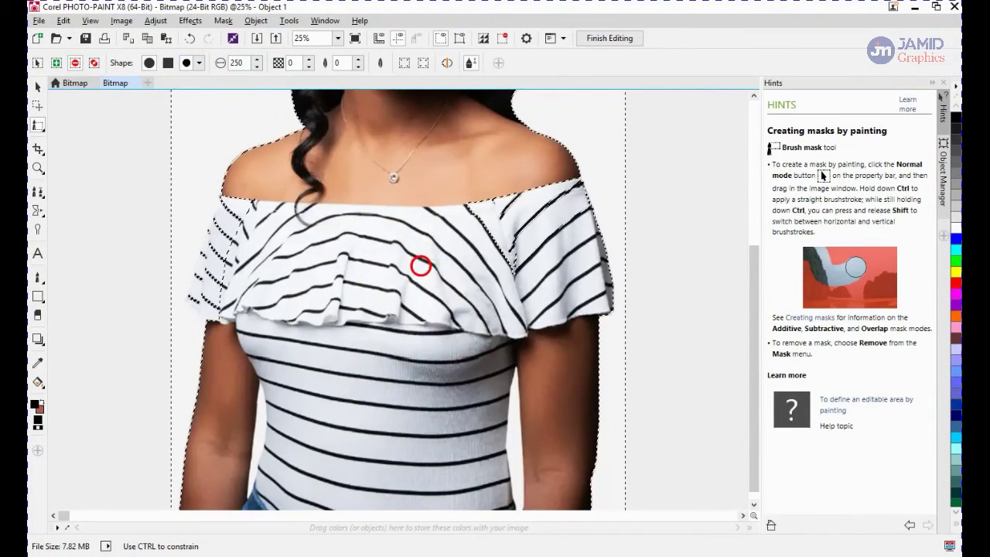
{"action": "mouse_move", "coordinate": [431, 246]}
{"action": "left_mouse_down"}
{"action": "mouse_move", "coordinate": [456, 213]}
{"action": "mouse_move", "coordinate": [493, 223]}
{"action": "left_mouse_up"}
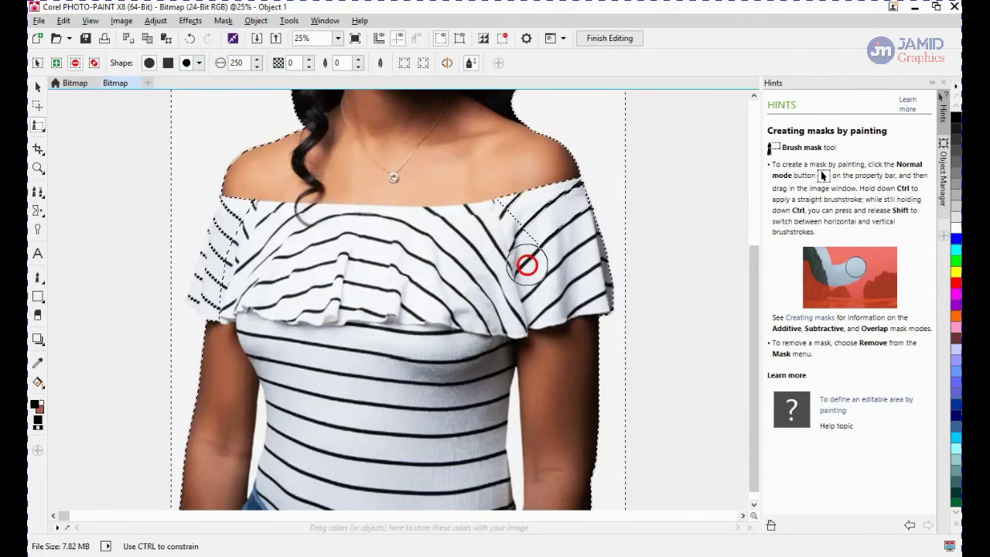
{"action": "mouse_move", "coordinate": [526, 265]}
{"action": "left_mouse_down"}
{"action": "mouse_move", "coordinate": [504, 195]}
{"action": "mouse_move", "coordinate": [542, 207]}
{"action": "mouse_move", "coordinate": [557, 233]}
{"action": "mouse_move", "coordinate": [563, 195]}
{"action": "left_mouse_up"}
Paint along the right shoulder edge and the left sleeve edge with the brush mask
{"action": "scroll", "coordinate": [564, 194], "scroll_direction": "up", "scroll_amount": 1}
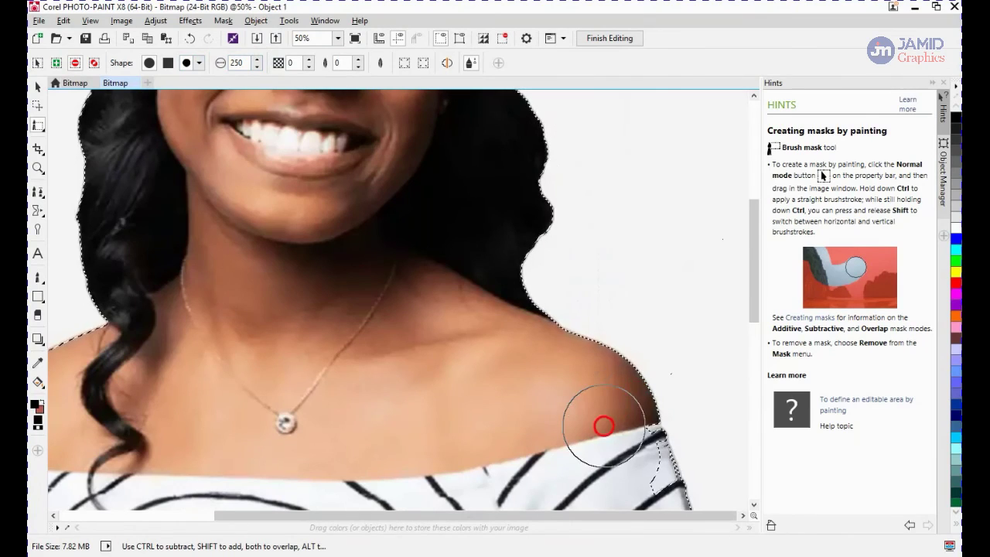
{"action": "mouse_move", "coordinate": [619, 443]}
{"action": "left_mouse_down"}
{"action": "mouse_move", "coordinate": [636, 487]}
{"action": "mouse_move", "coordinate": [629, 458]}
{"action": "mouse_move", "coordinate": [644, 482]}
{"action": "mouse_move", "coordinate": [603, 430]}
{"action": "left_mouse_up"}
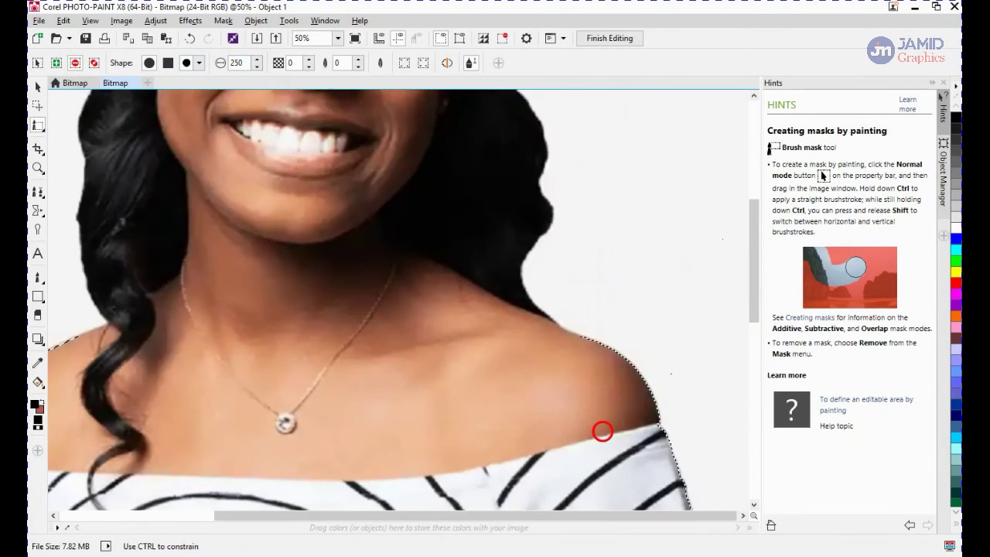
{"action": "scroll", "coordinate": [602, 431], "scroll_direction": "down", "scroll_amount": 1}
{"action": "mouse_move", "coordinate": [192, 339]}
{"action": "left_mouse_down"}
{"action": "mouse_move", "coordinate": [157, 410]}
{"action": "mouse_move", "coordinate": [168, 394]}
{"action": "mouse_move", "coordinate": [167, 425]}
{"action": "mouse_move", "coordinate": [146, 453]}
{"action": "mouse_move", "coordinate": [164, 467]}
{"action": "left_mouse_up"}
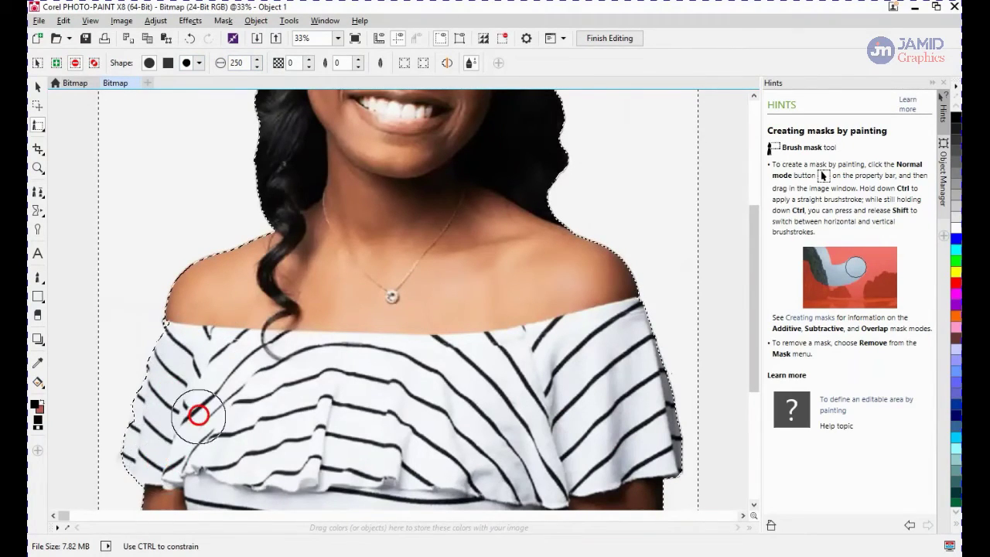
{"action": "left_click_drag", "start_coordinate": [199, 414], "coordinate": [198, 416]}
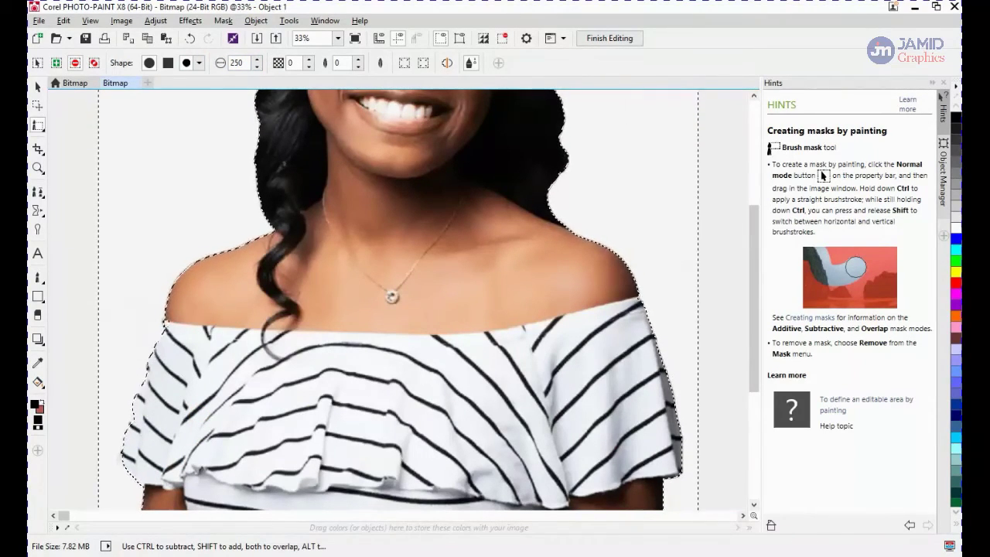
Switch back to the Magic Wand Mask and set it to Additive mode
{"action": "scroll", "coordinate": [414, 287], "scroll_direction": "down", "scroll_amount": 3}
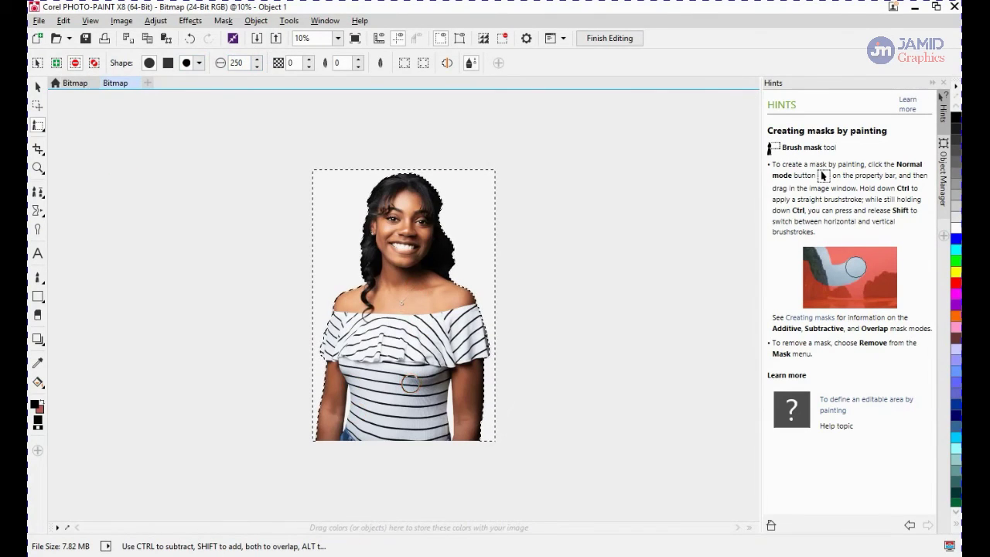
{"action": "left_click", "coordinate": [37, 124]}
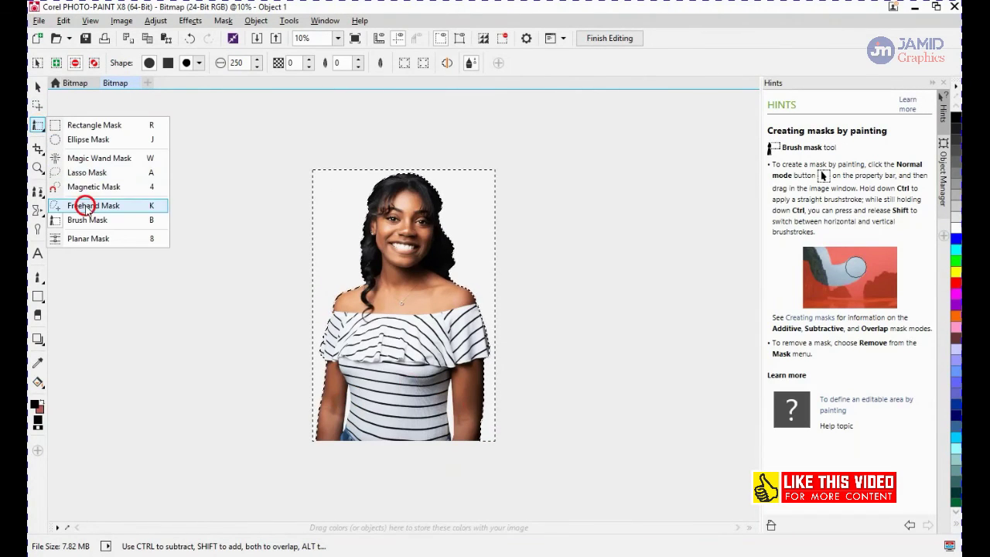
{"action": "left_click", "coordinate": [82, 157]}
{"action": "scroll", "coordinate": [338, 415], "scroll_direction": "up", "scroll_amount": 4}
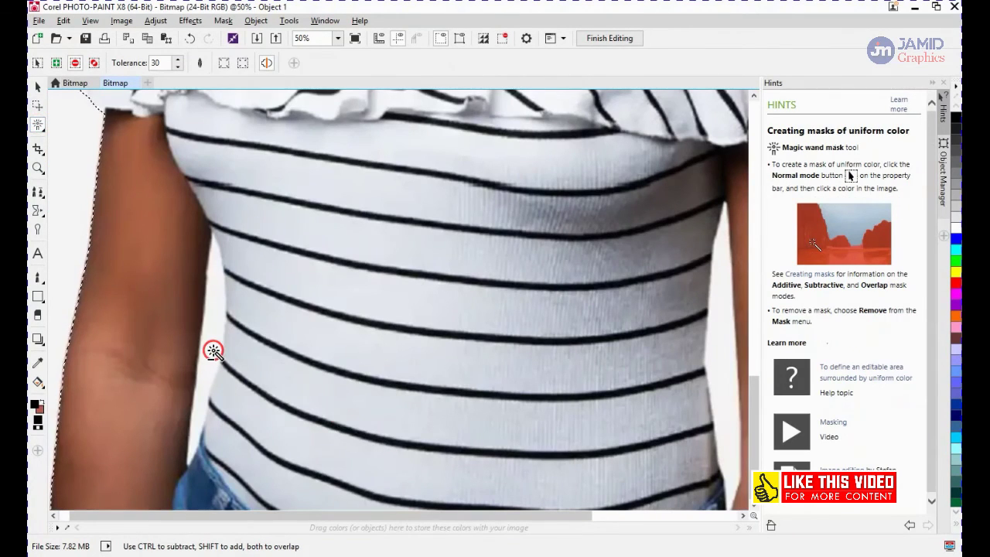
{"action": "scroll", "coordinate": [228, 356], "scroll_direction": "down", "scroll_amount": 1}
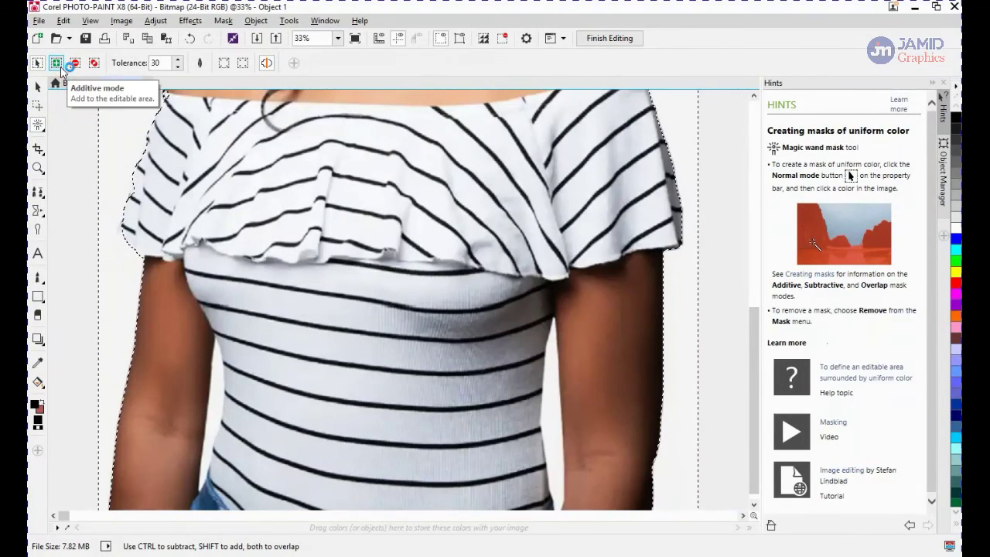
{"action": "key", "text": "shift"}
{"action": "key", "text": "shift"}
{"action": "key", "text": "shift"}
{"action": "key", "text": "shift"}
{"action": "key", "text": "shift"}
{"action": "left_click", "coordinate": [408, 74]}
{"action": "left_click", "coordinate": [58, 64]}
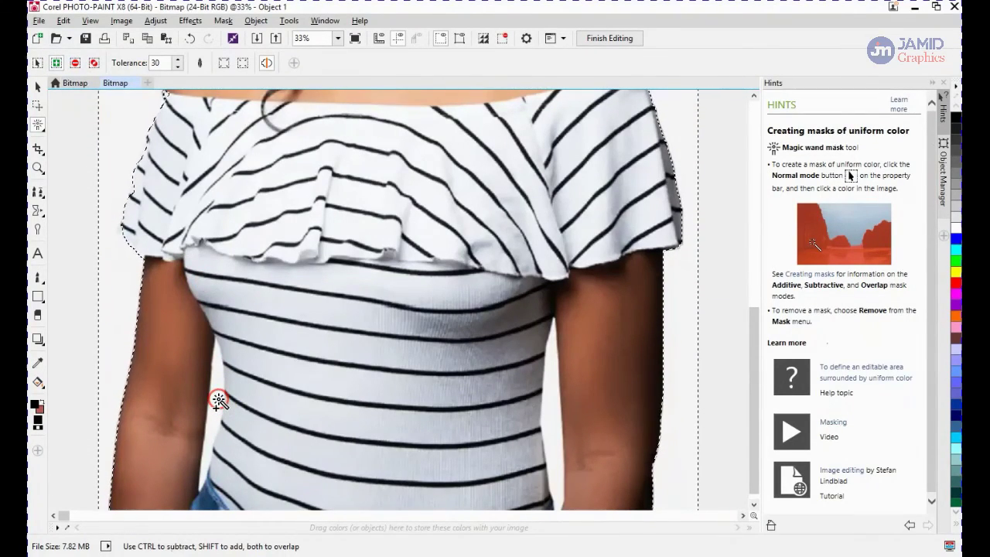
Add white areas of the lower shirt to the mask with the Magic Wand, and set the tolerance to 15
{"action": "left_click", "coordinate": [286, 403]}
{"action": "left_click", "coordinate": [280, 349]}
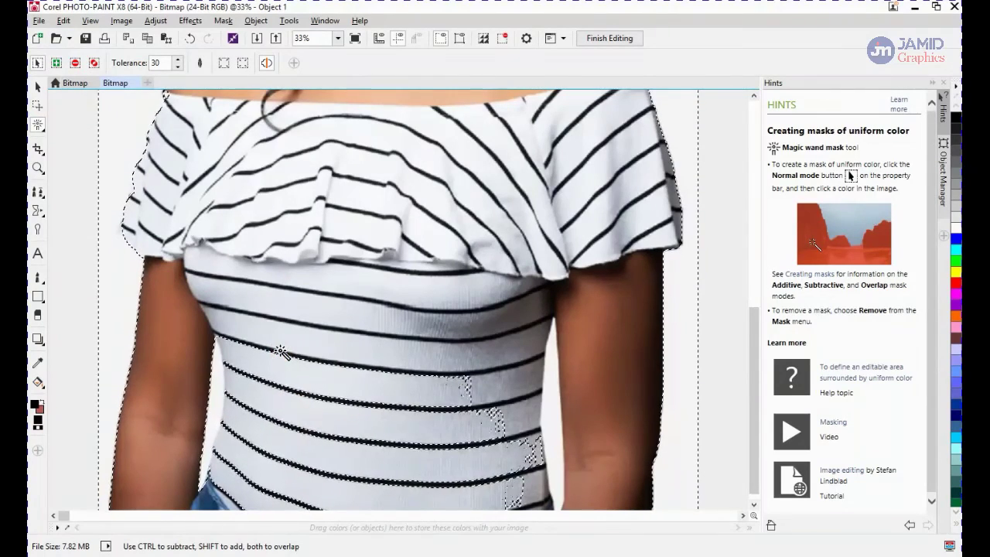
{"action": "left_click", "coordinate": [238, 194]}
{"action": "left_click", "coordinate": [178, 68]}
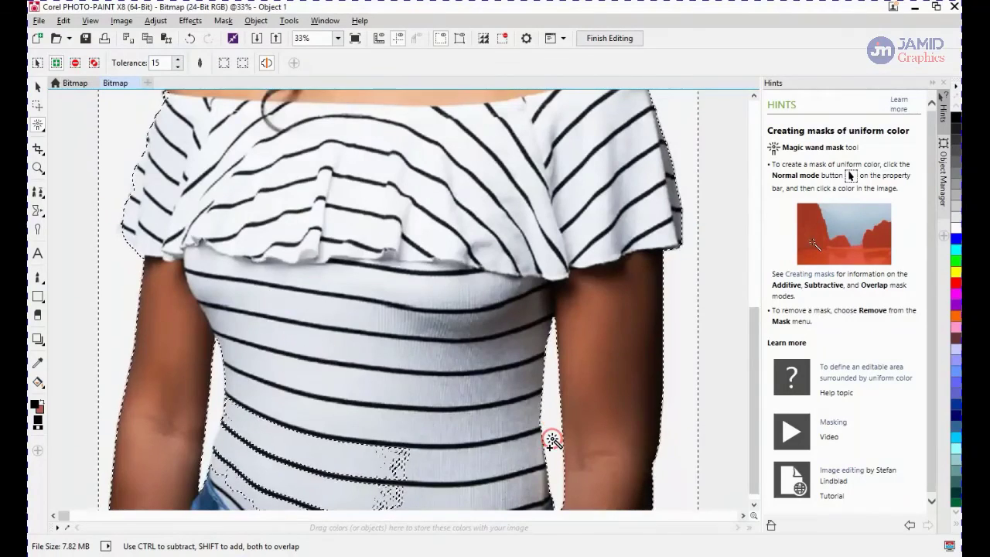
{"action": "scroll", "coordinate": [553, 425], "scroll_direction": "down", "scroll_amount": 1}
{"action": "left_click_drag", "start_coordinate": [753, 298], "coordinate": [753, 365]}
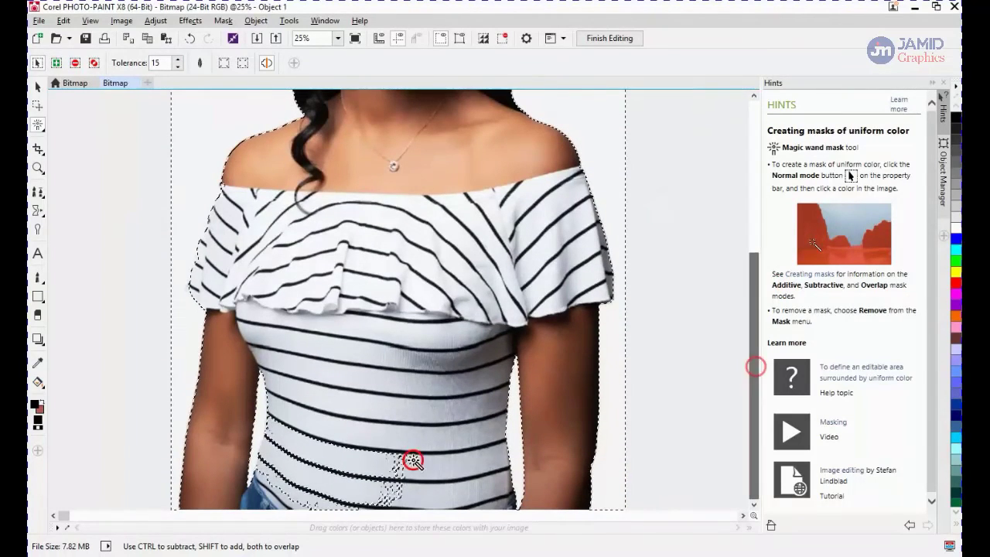
Switch to the Brush Mask and paint over the stray mask areas on the lower shirt
{"action": "left_click", "coordinate": [37, 123]}
{"action": "left_click", "coordinate": [102, 224]}
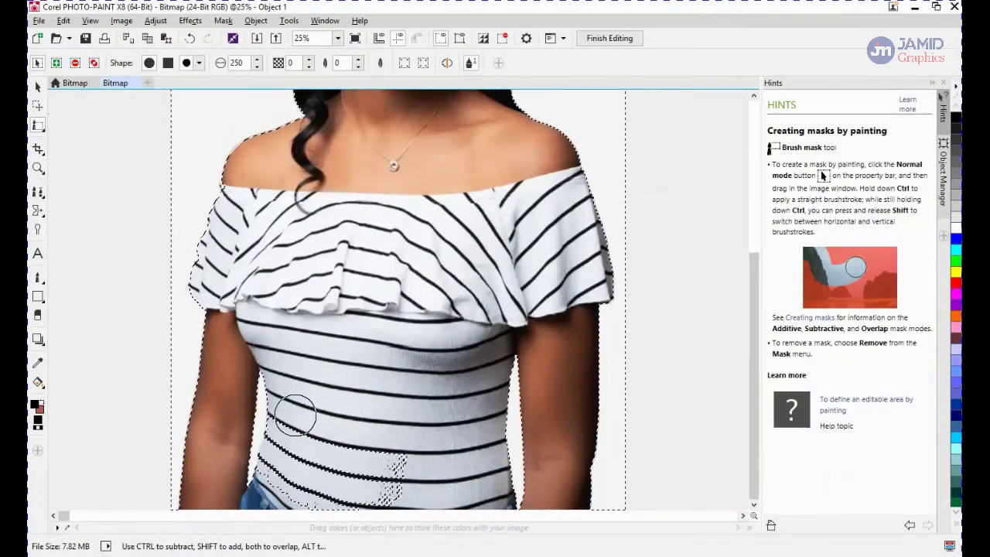
{"action": "mouse_move", "coordinate": [295, 416]}
{"action": "left_mouse_down"}
{"action": "mouse_move", "coordinate": [296, 405]}
{"action": "mouse_move", "coordinate": [289, 432]}
{"action": "left_mouse_up"}
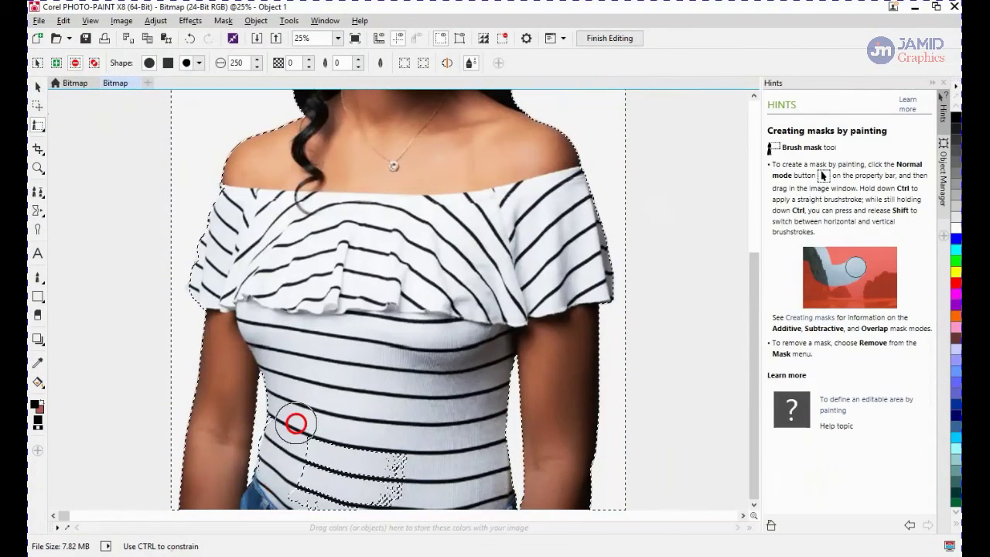
Paint over the last stray mask patch at the bottom edge of the shirt with the brush mask
{"action": "left_click_drag", "start_coordinate": [348, 488], "coordinate": [379, 487]}
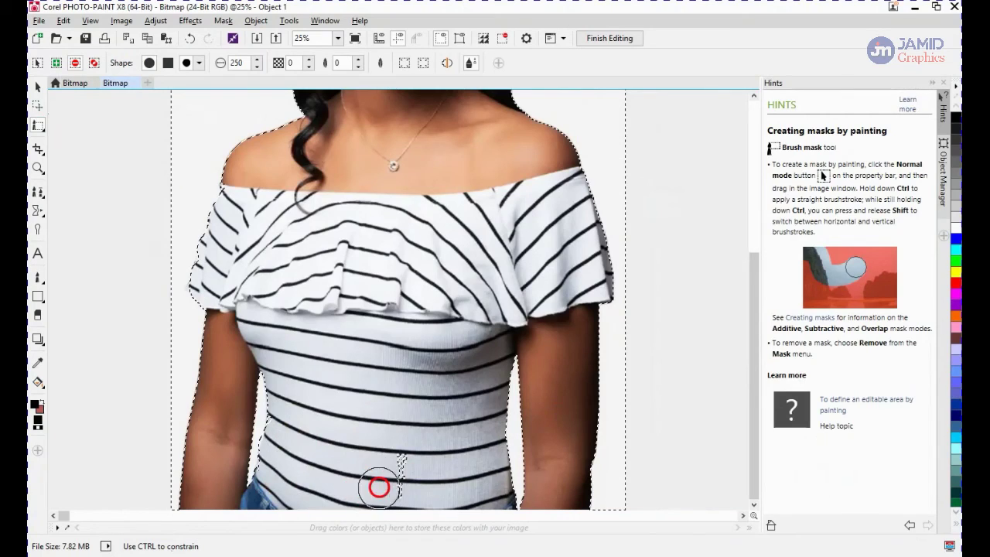
{"action": "scroll", "coordinate": [402, 356], "scroll_direction": "down", "scroll_amount": 2}
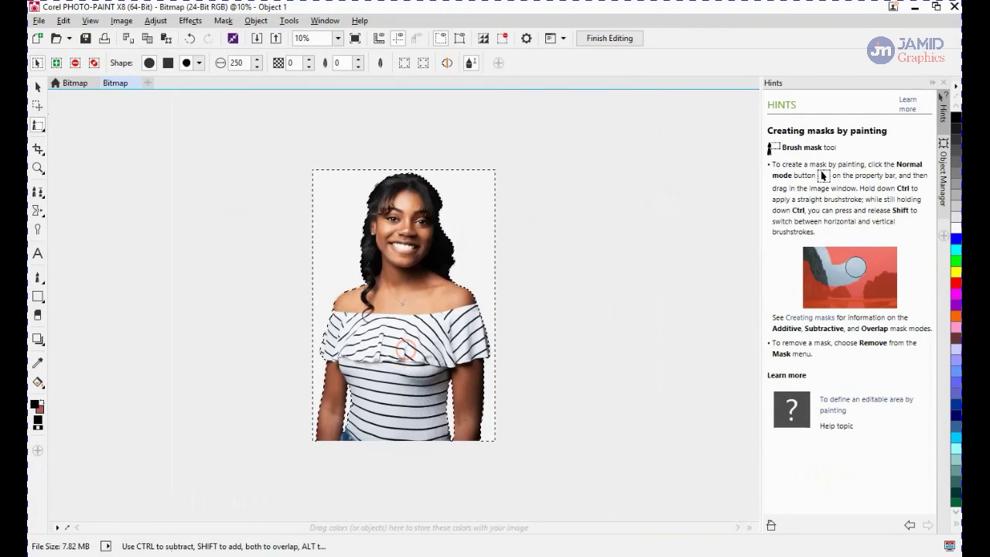
{"action": "left_click", "coordinate": [37, 124]}
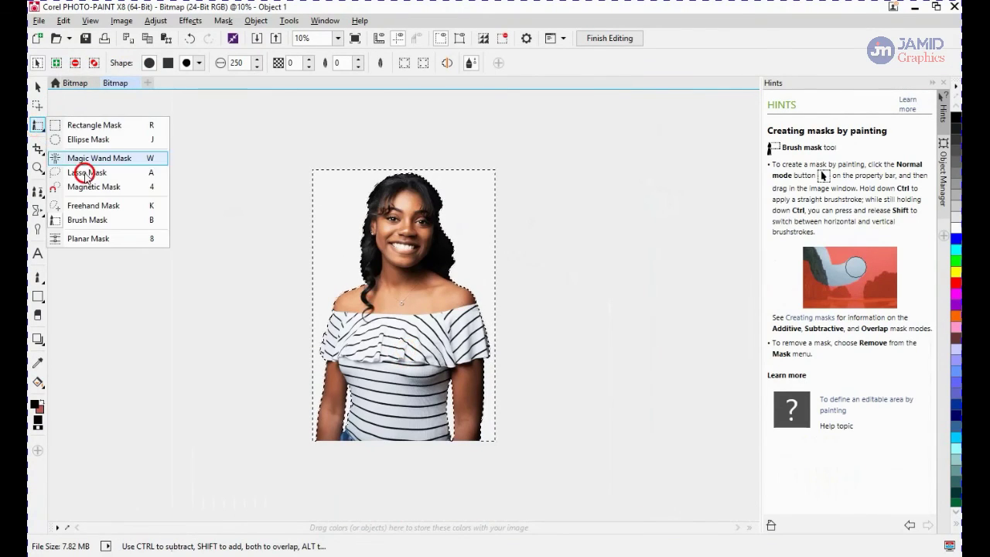
{"action": "left_click", "coordinate": [387, 253]}
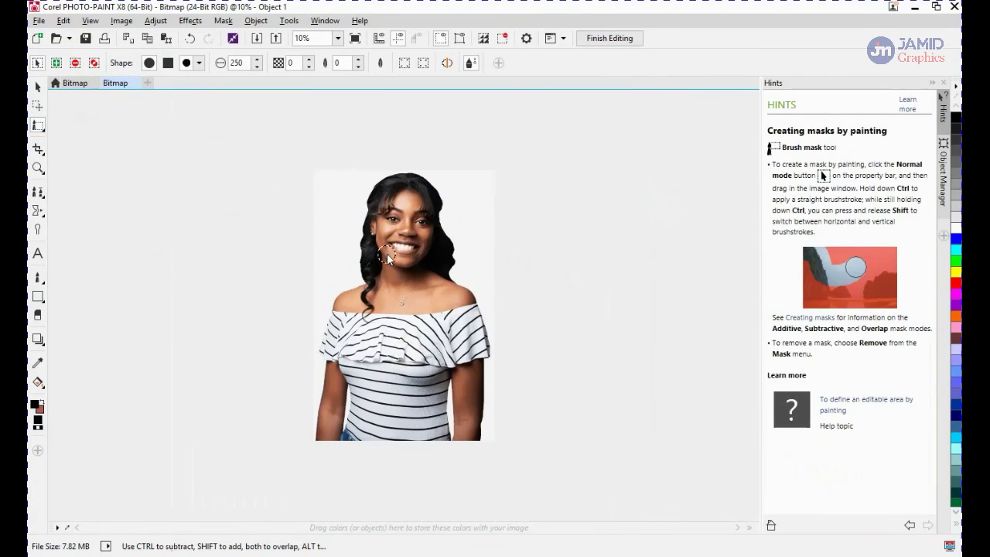
{"action": "key", "text": "ctrl+z"}
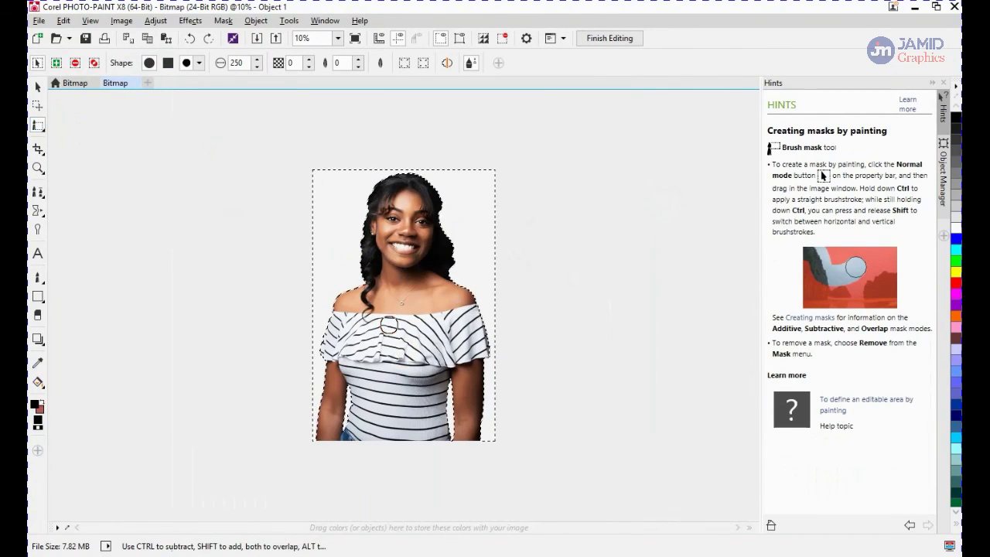
Delete the background outside the mask around the person
{"action": "key", "text": "Delete"}
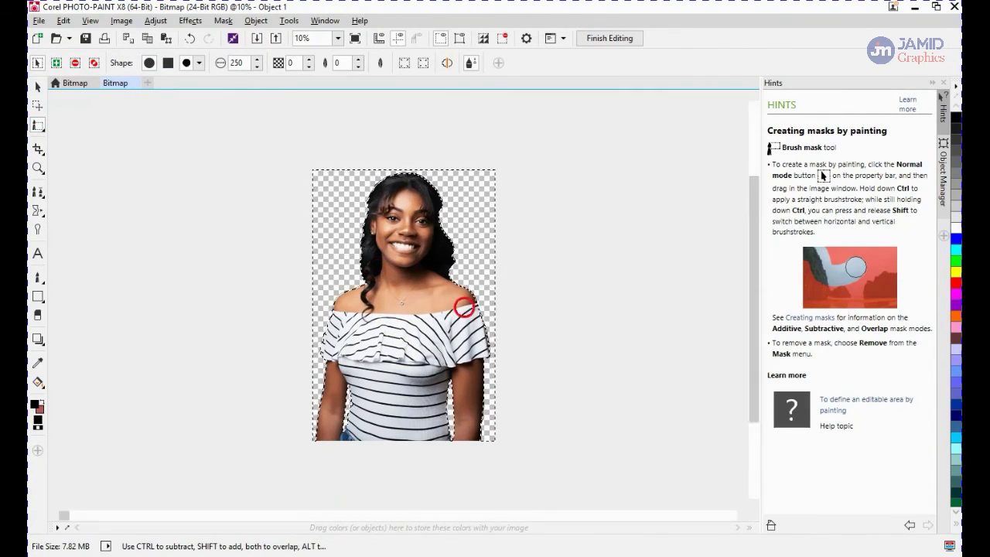
Feather the cut-out object's edges with a width of 10 and Linear edges
{"action": "scroll", "coordinate": [460, 288], "scroll_direction": "up", "scroll_amount": 3}
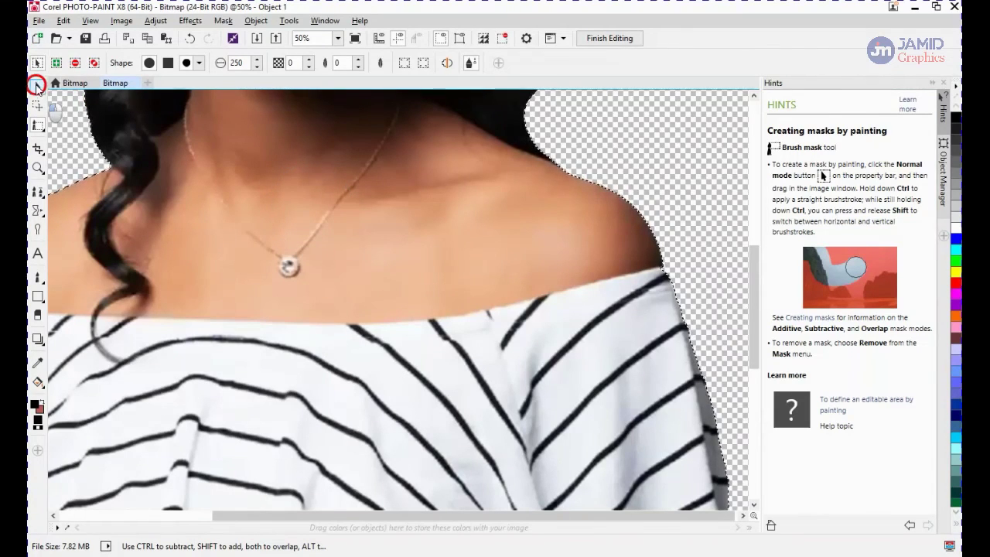
{"action": "left_click", "coordinate": [37, 86]}
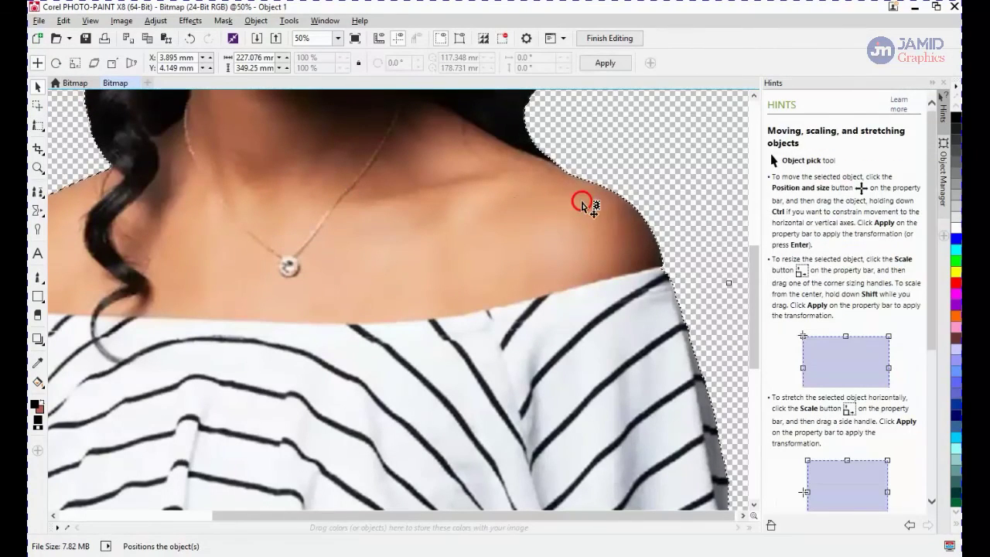
{"action": "key", "text": "ctrl+shift+f"}
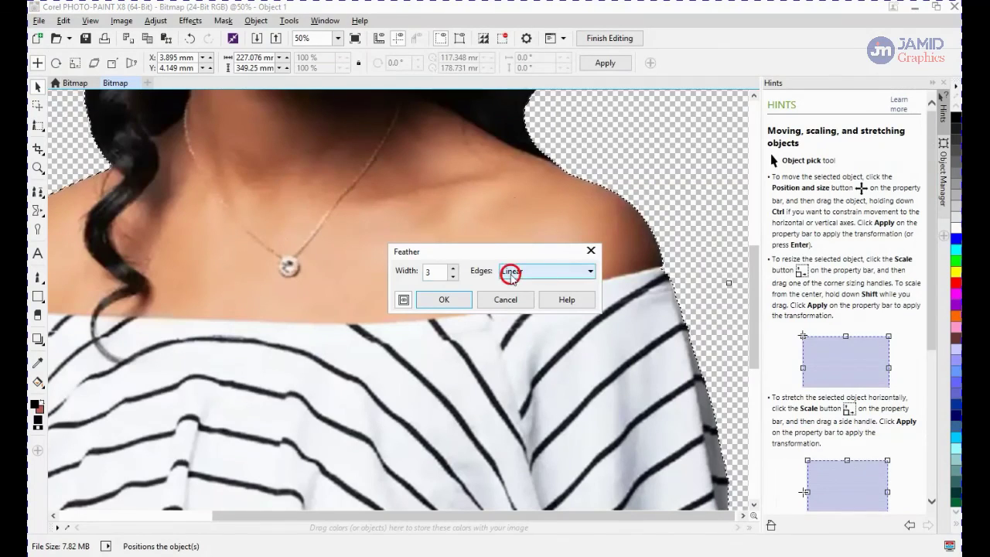
{"action": "left_click", "coordinate": [454, 268]}
{"action": "mouse_move", "coordinate": [454, 268]}
{"action": "left_mouse_down"}
{"action": "mouse_move", "coordinate": [422, 289]}
{"action": "mouse_move", "coordinate": [453, 271]}
{"action": "left_mouse_up"}
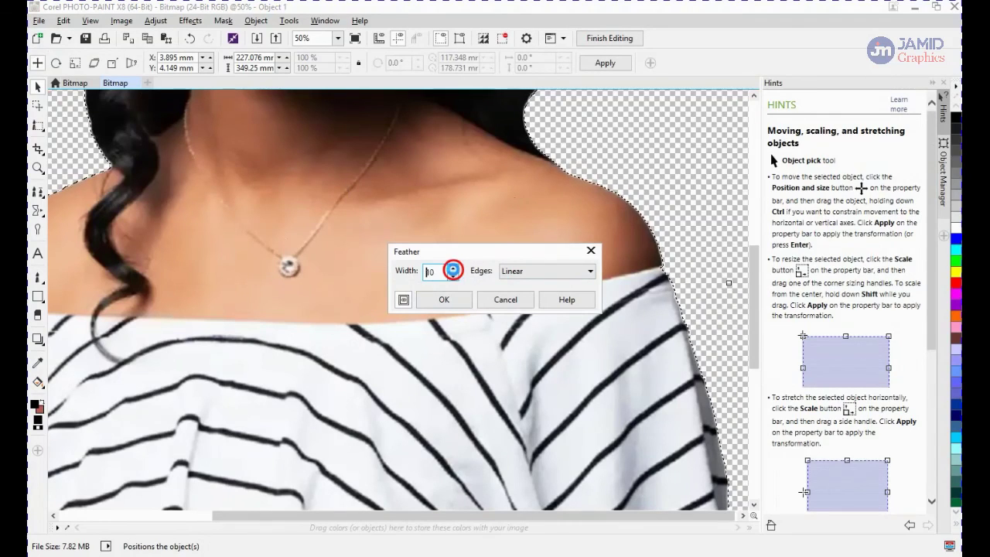
{"action": "left_click", "coordinate": [404, 300]}
{"action": "left_click", "coordinate": [447, 301]}
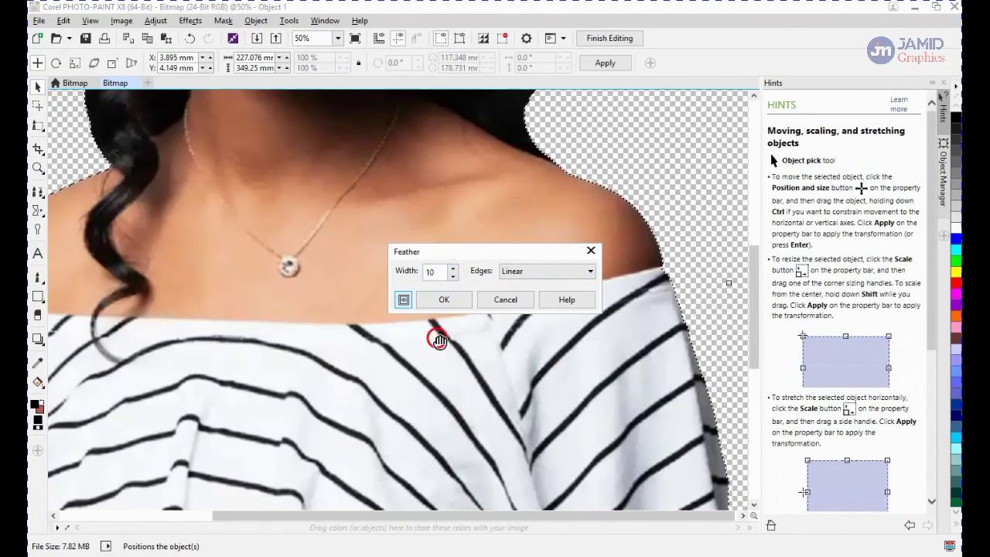
{"action": "left_click", "coordinate": [404, 303]}
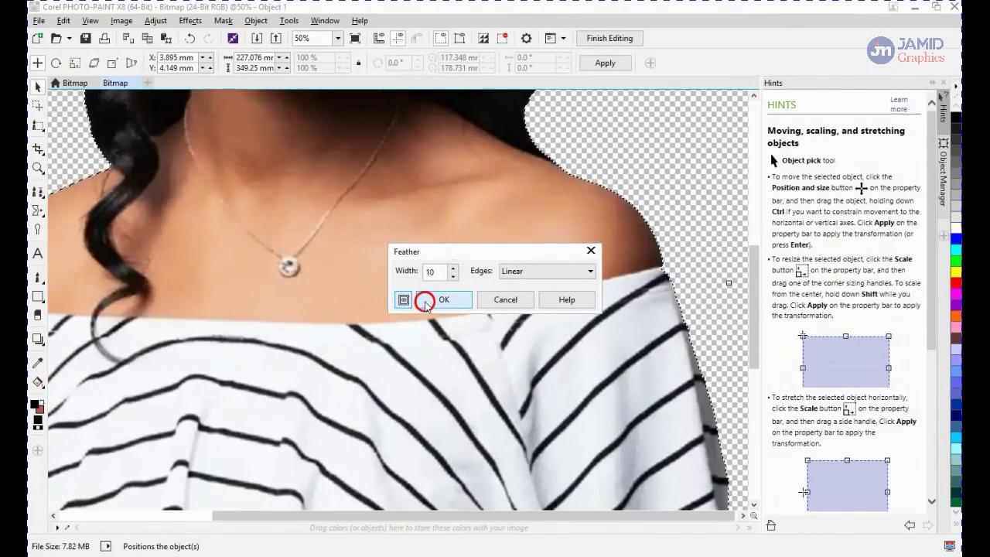
{"action": "left_click", "coordinate": [437, 303]}
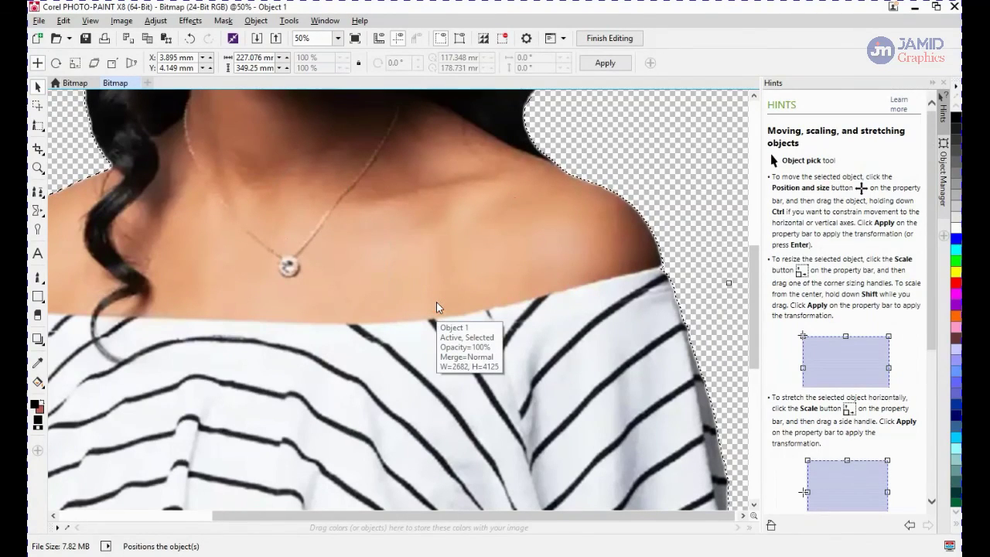
{"action": "left_click", "coordinate": [433, 308]}
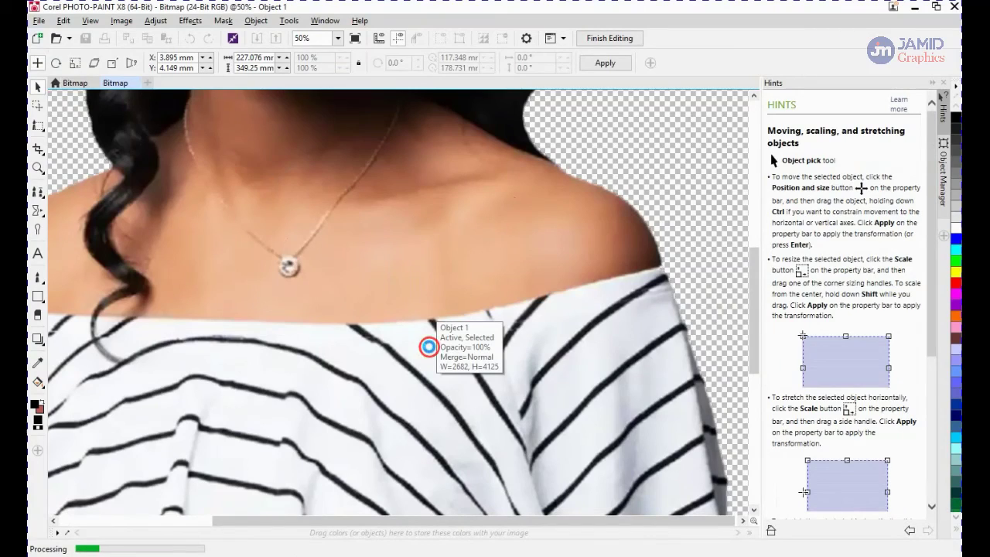
{"action": "left_click", "coordinate": [509, 304]}
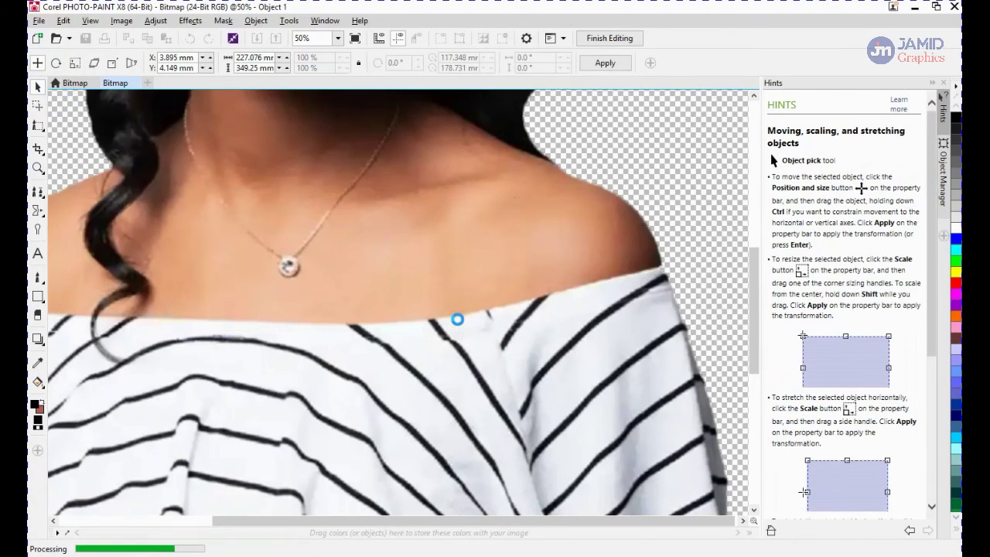
{"action": "key", "text": "F4"}
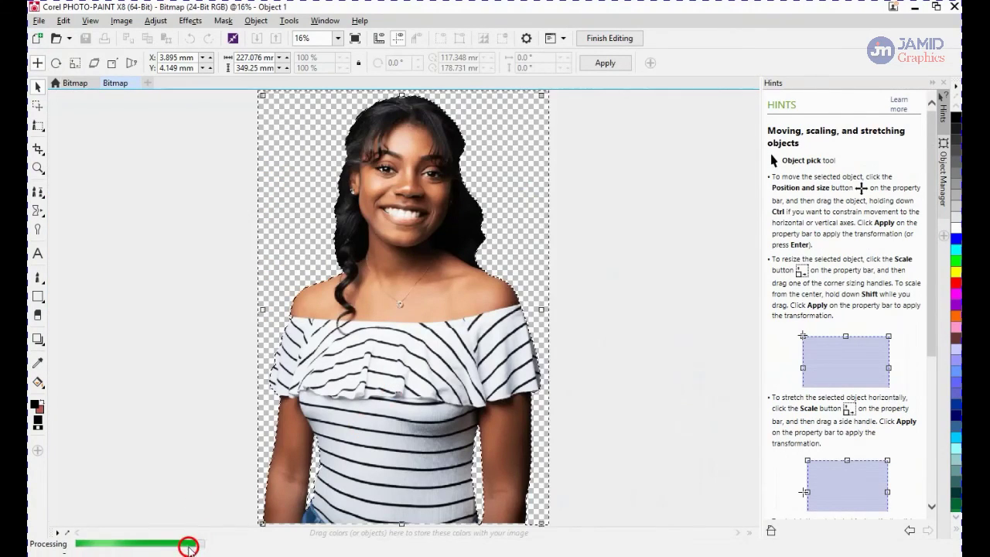
In CorelDRAW, scale the pasted person down to about 55.8% and move it onto the page
{"action": "left_click", "coordinate": [414, 217]}
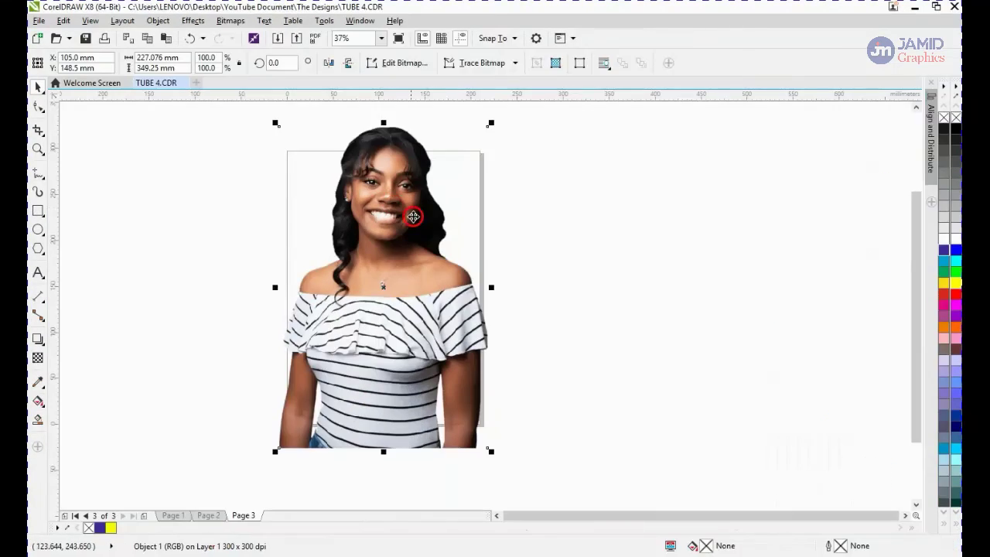
{"action": "left_click_drag", "start_coordinate": [491, 123], "coordinate": [399, 265]}
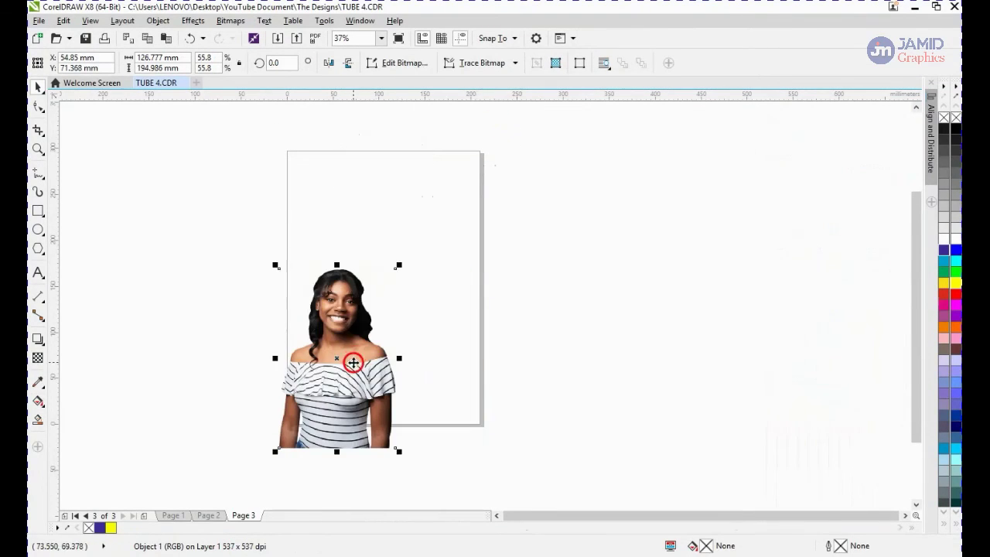
{"action": "left_click_drag", "start_coordinate": [354, 363], "coordinate": [403, 298]}
Draw a green-filled rectangle of about 175 × 236 mm over the page and send it behind the person
{"action": "left_click", "coordinate": [38, 211]}
{"action": "left_click_drag", "start_coordinate": [305, 184], "coordinate": [467, 402]}
{"action": "left_click", "coordinate": [942, 276]}
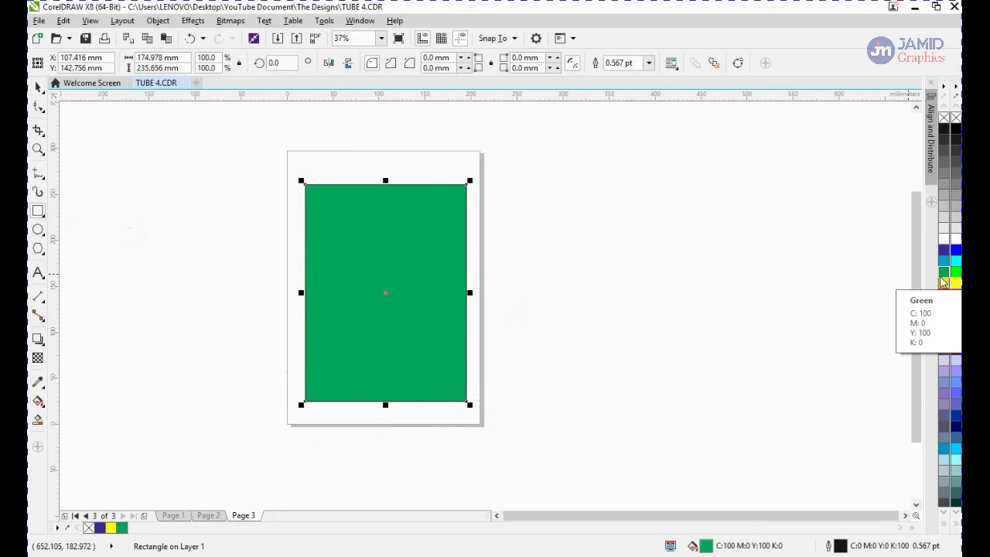
{"action": "key", "text": "shift+Page_Down"}
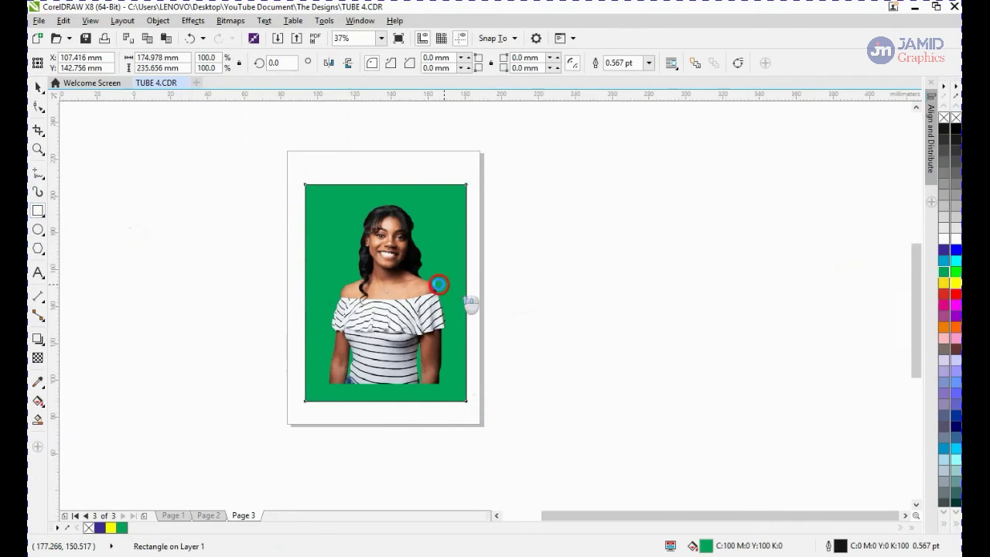
{"action": "scroll", "coordinate": [438, 284], "scroll_direction": "up", "scroll_amount": 5}
{"action": "scroll", "coordinate": [439, 283], "scroll_direction": "down", "scroll_amount": 5}
{"action": "scroll", "coordinate": [442, 281], "scroll_direction": "up", "scroll_amount": 2}
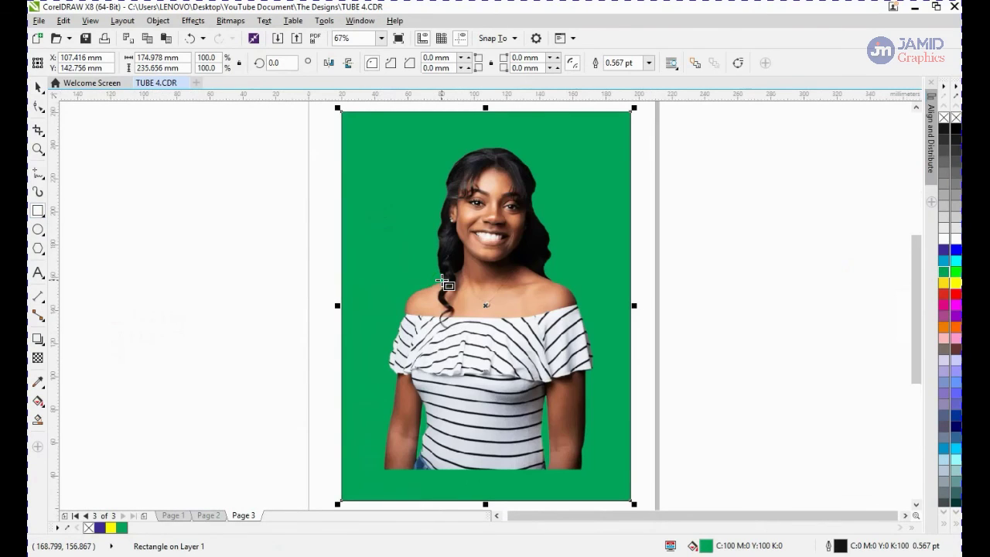